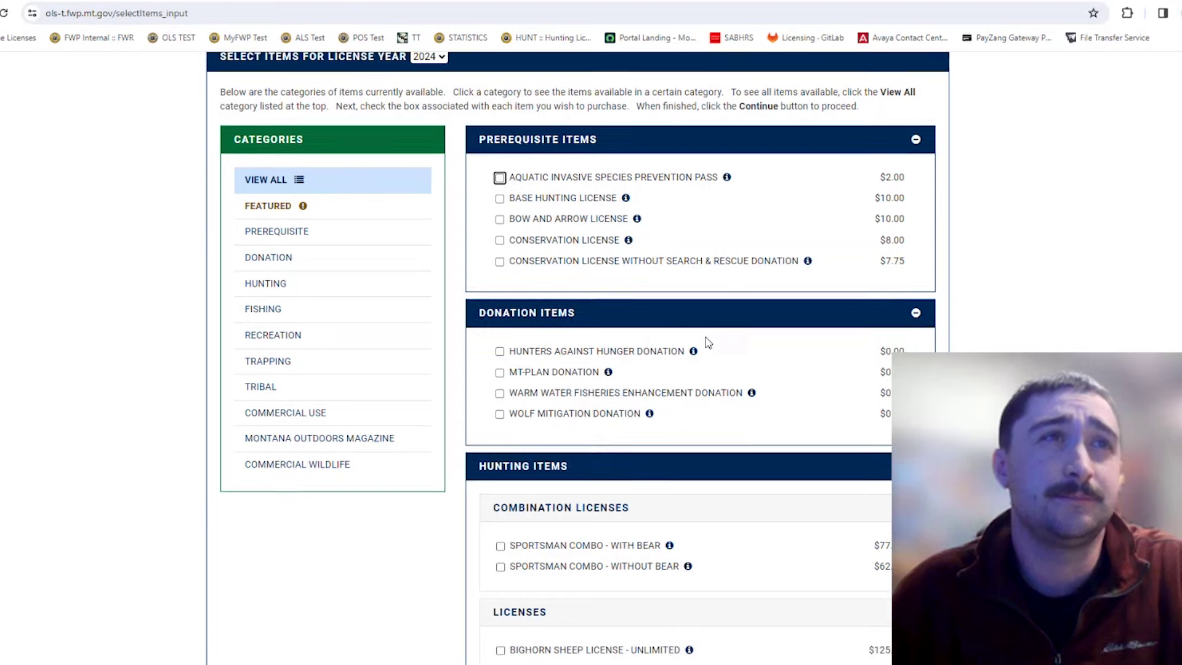
Tick the Sportsman Combo - With Bear checkbox under Combination Licenses.
scroll(727, 340, down, 2)
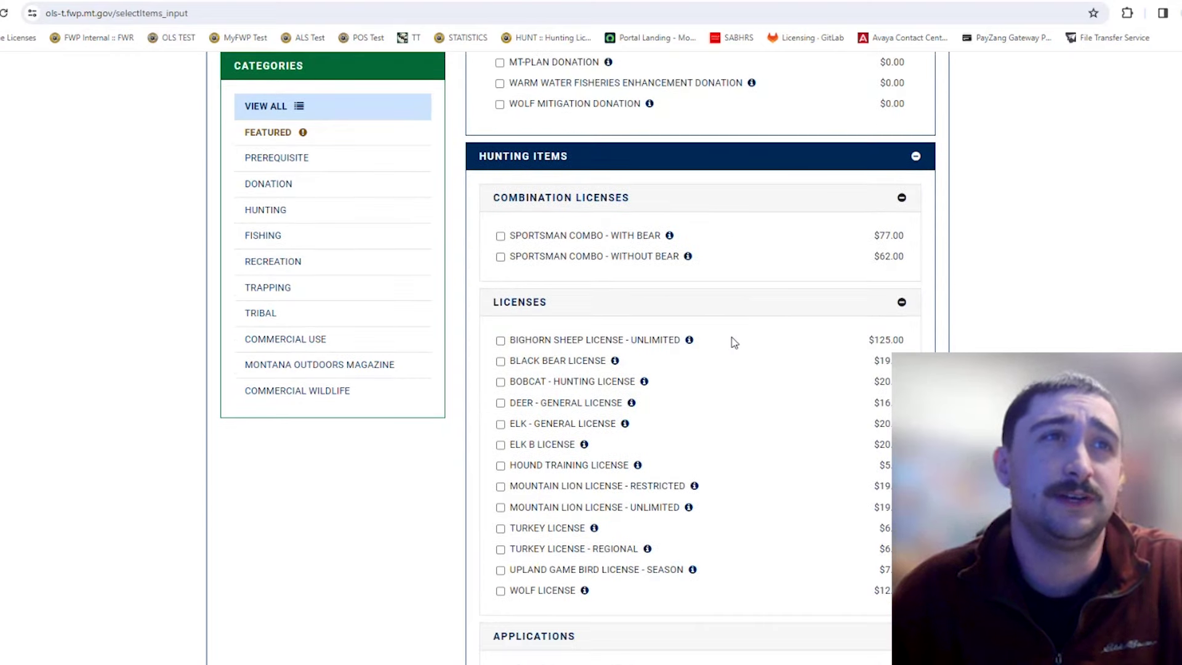
scroll(736, 342, down, 3)
scroll(738, 349, down, 5)
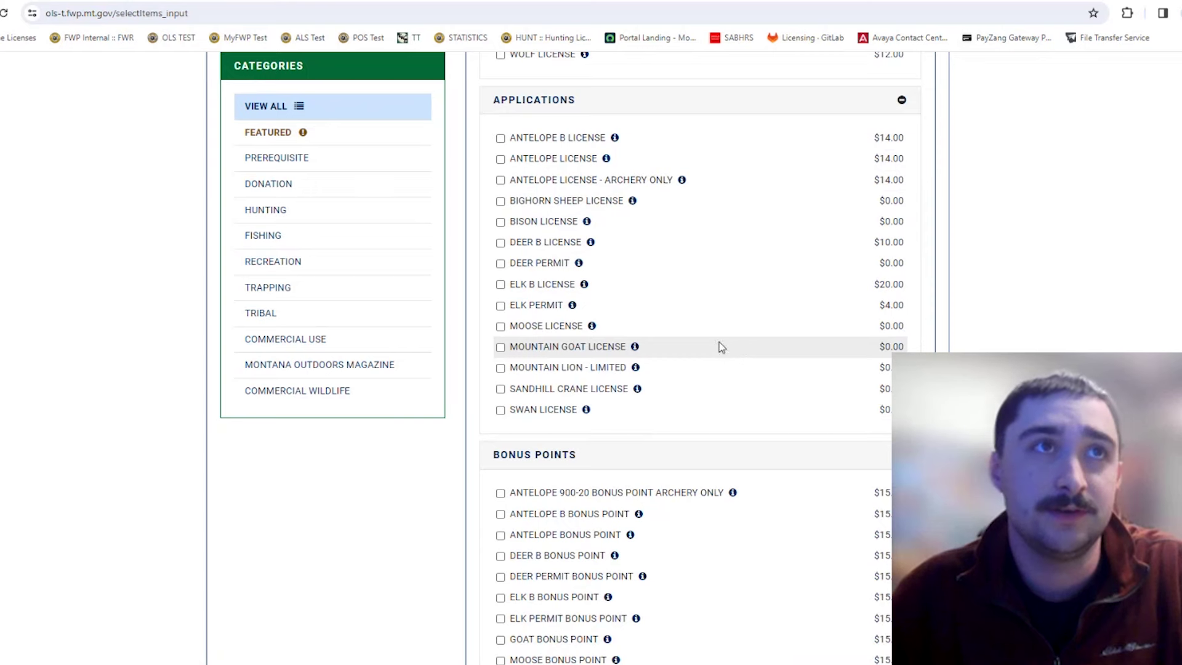
scroll(719, 343, up, 10)
scroll(719, 332, up, 5)
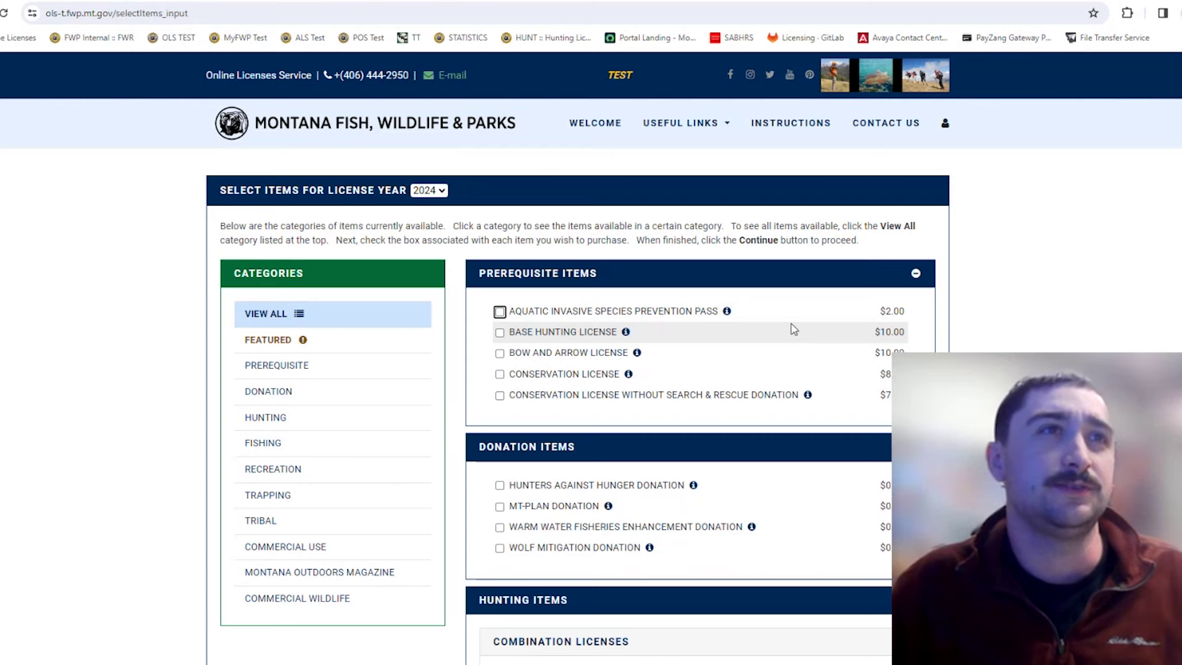
scroll(793, 330, down, 4)
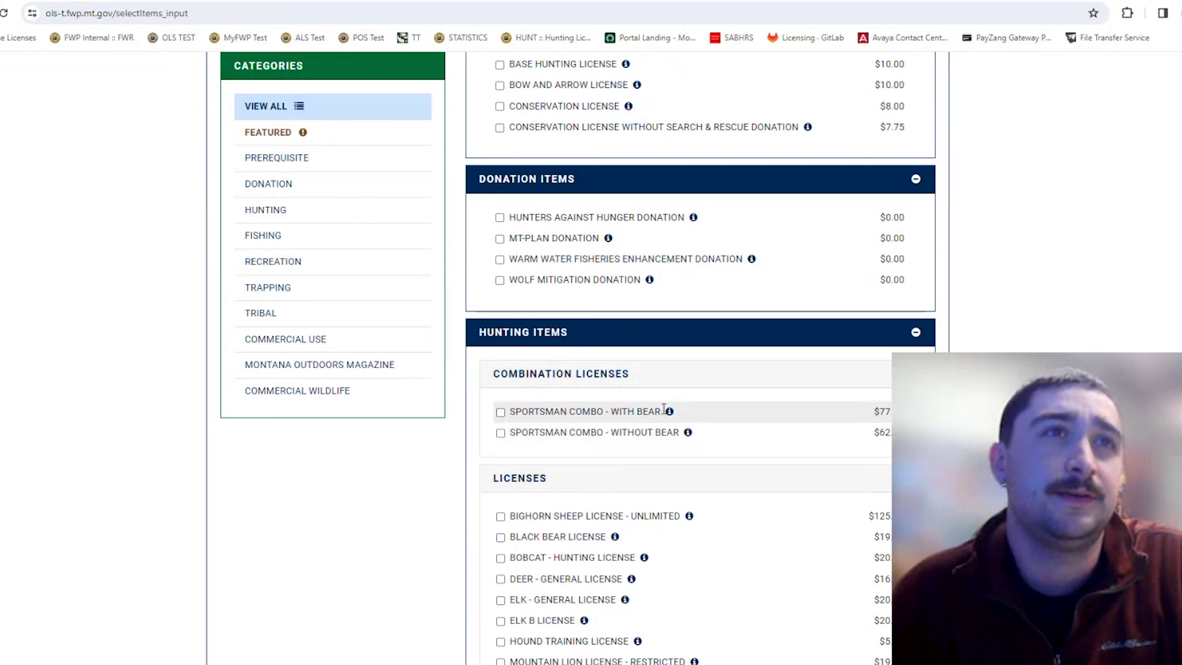
mouse_move(668, 413)
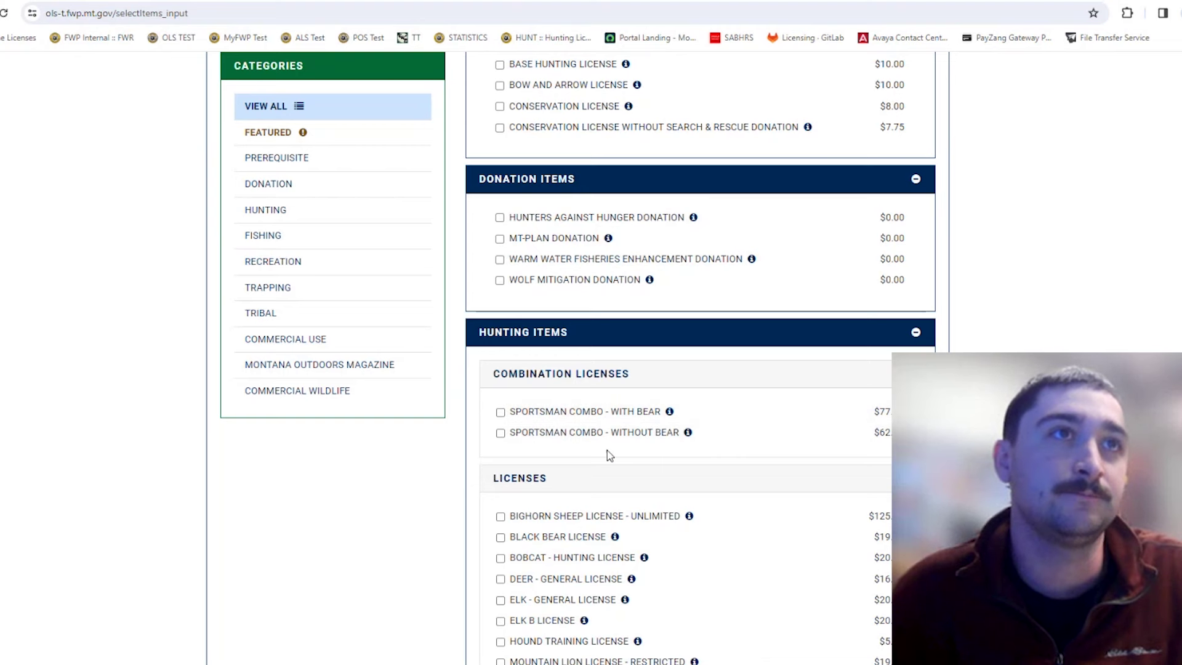
click(596, 412)
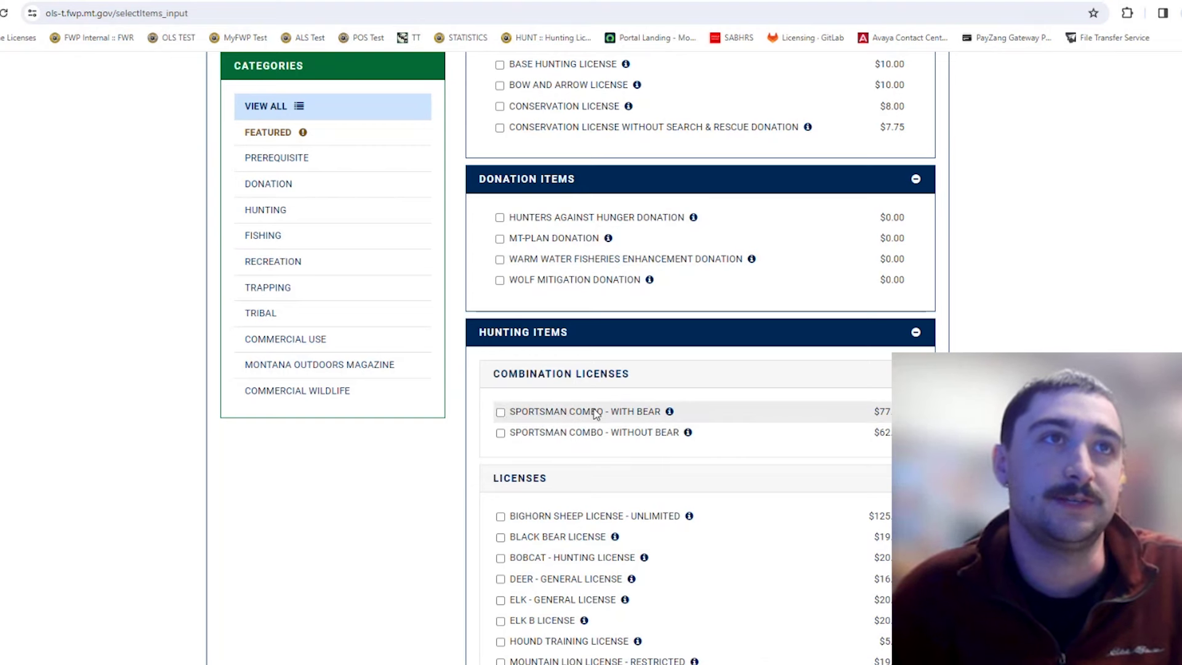
Select the Elk Permit and Elk B License applications under Applications.
scroll(831, 354, down, 3)
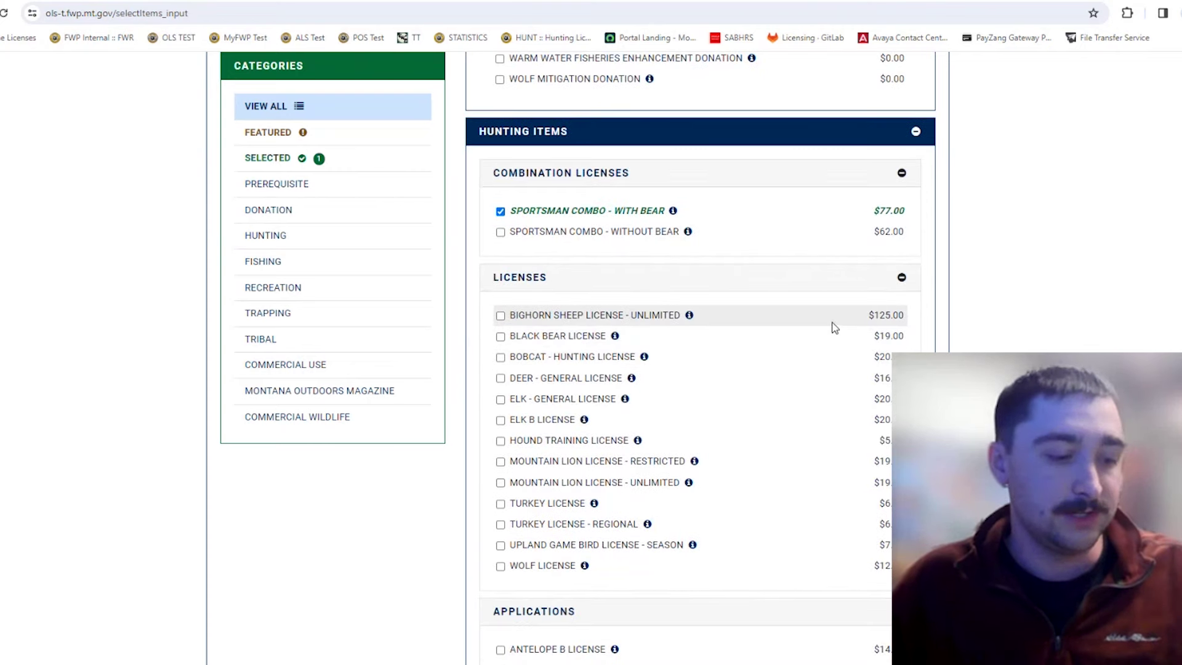
scroll(808, 338, down, 5)
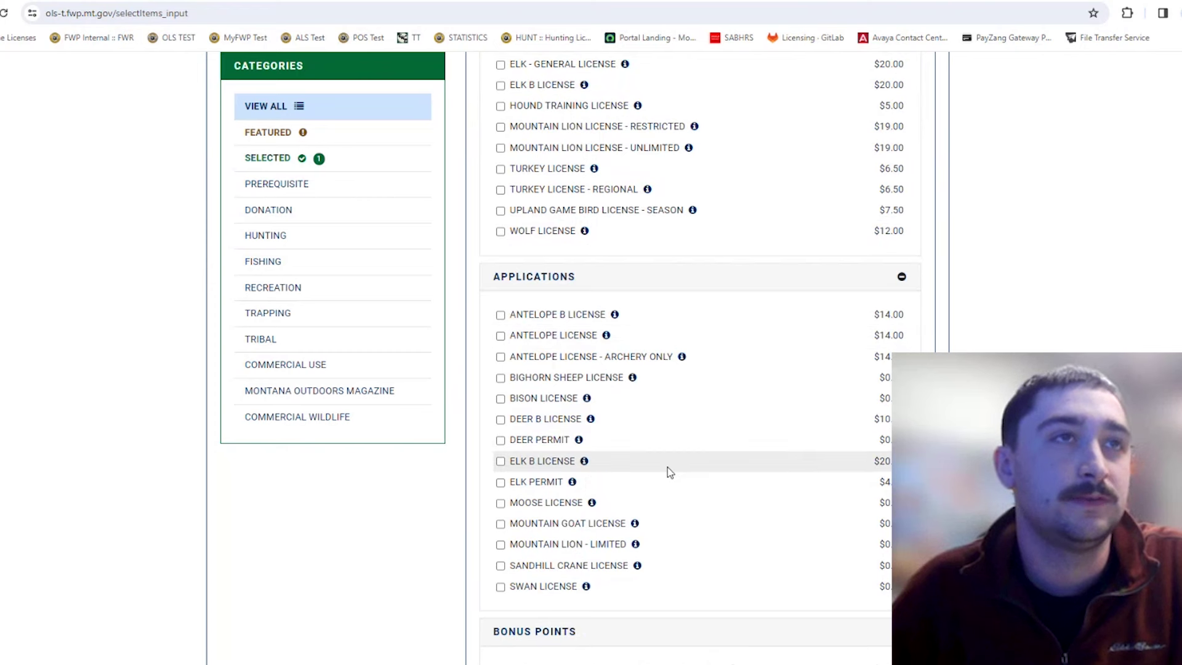
click(527, 487)
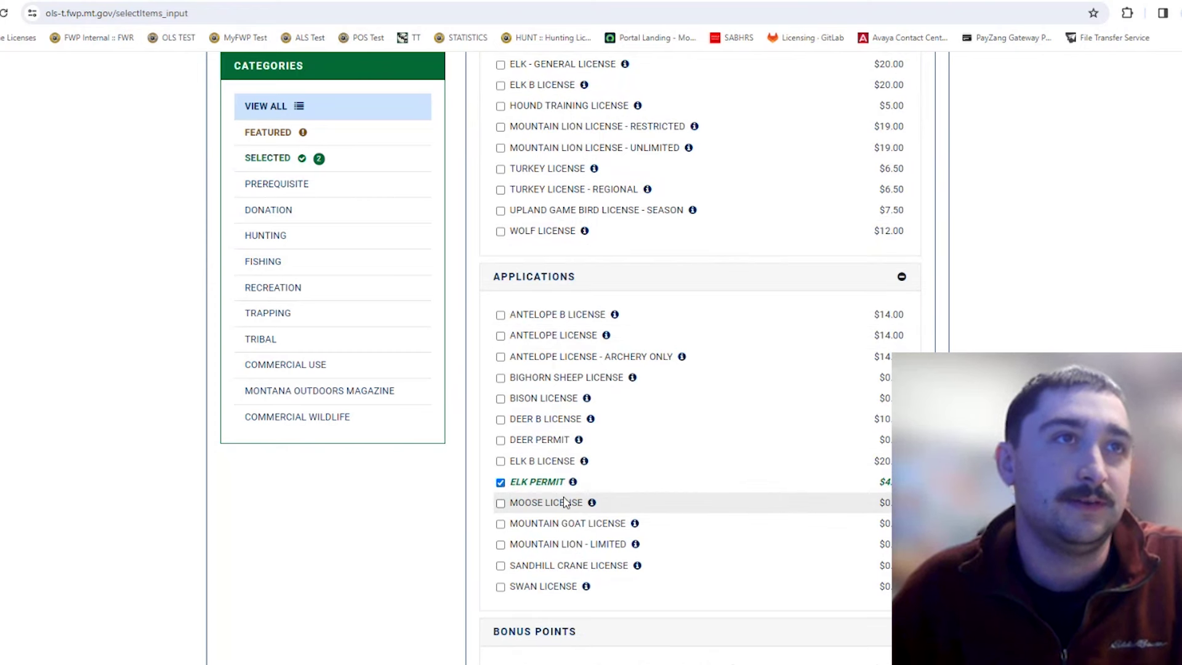
click(547, 462)
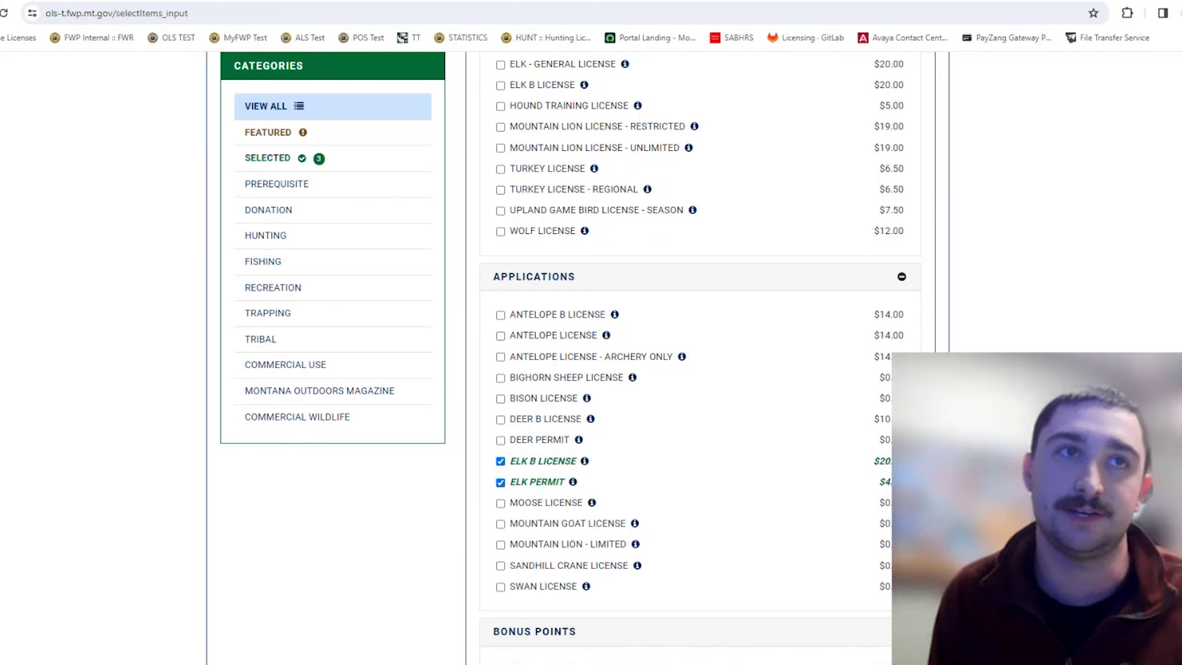
Switch over to the 2024 hunting regulations PDF tab.
scroll(700, 357, up, 3)
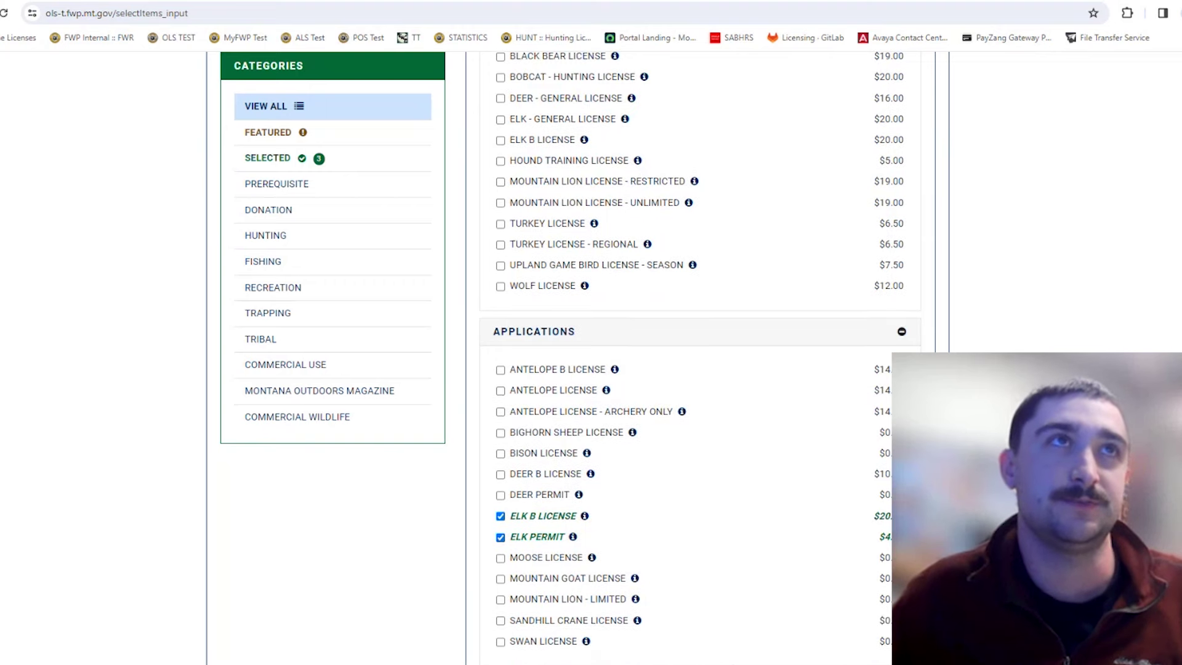
scroll(700, 357, down, 2)
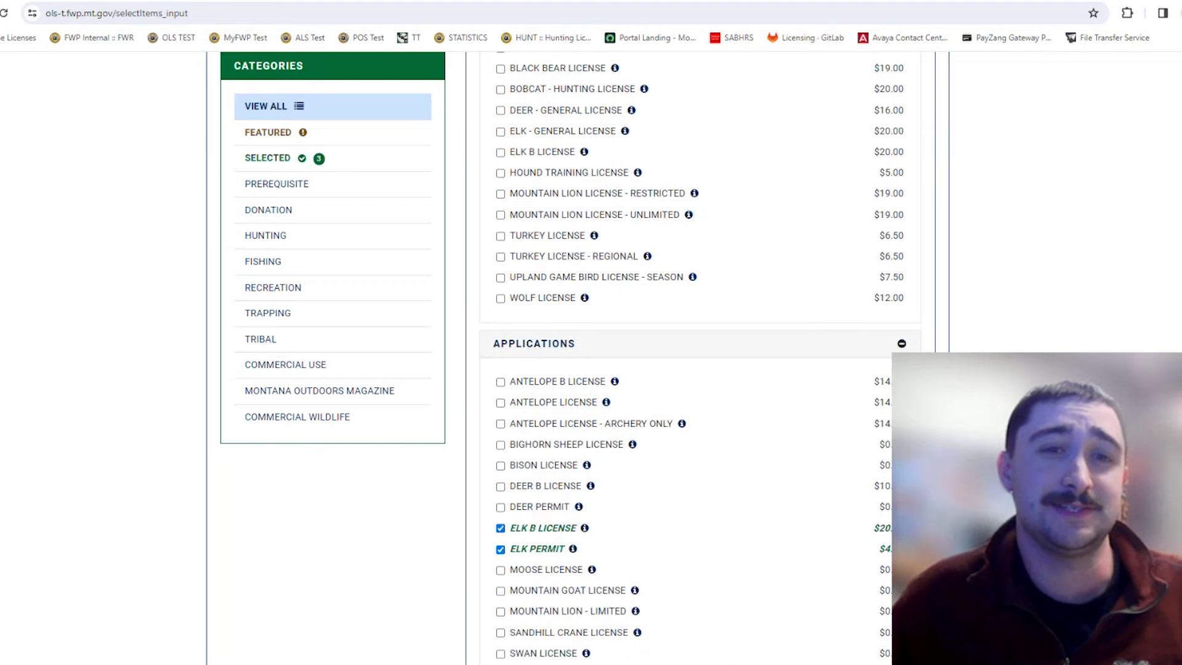
scroll(800, 363, up, 5)
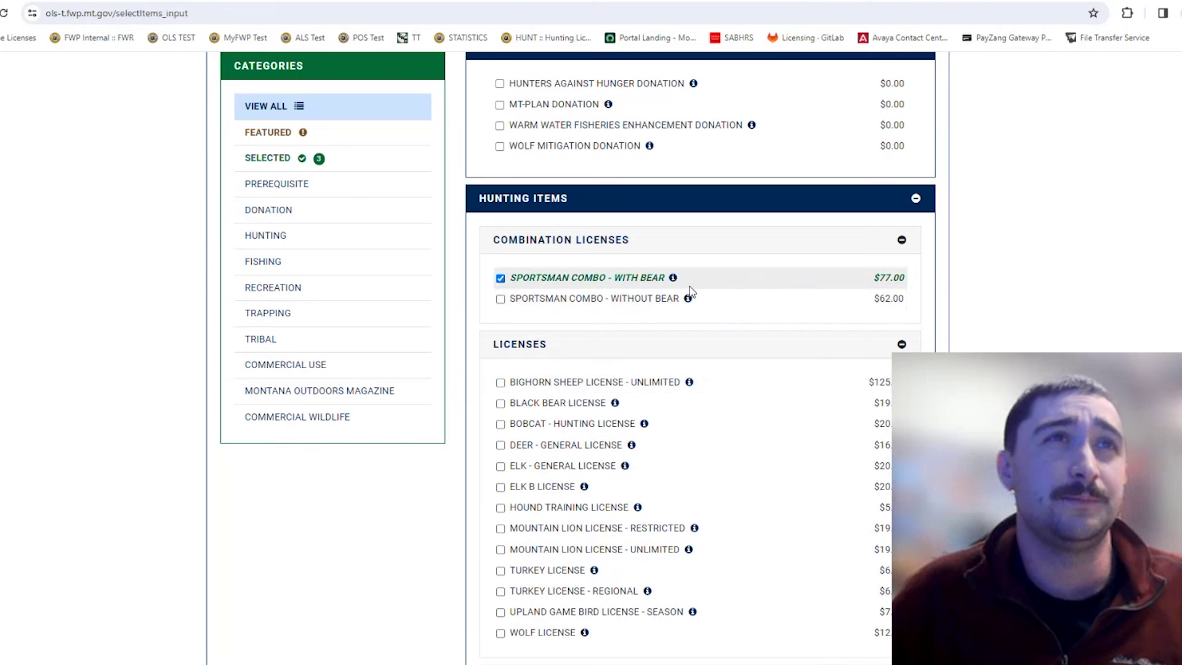
mouse_move(674, 280)
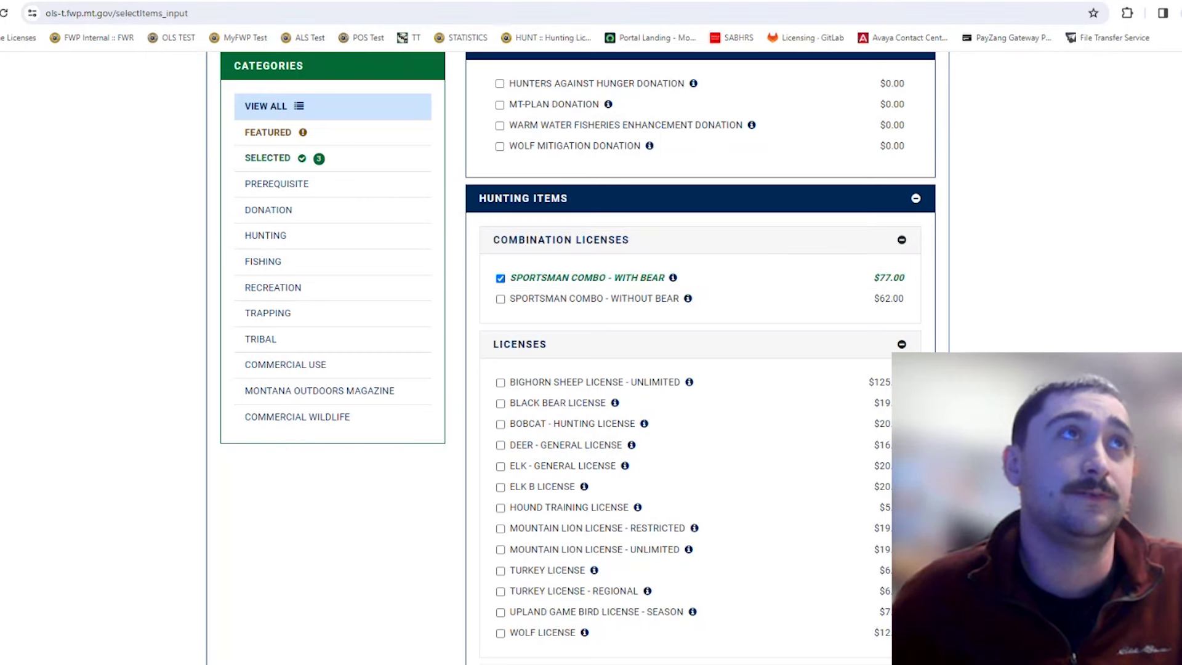
click(382, 0)
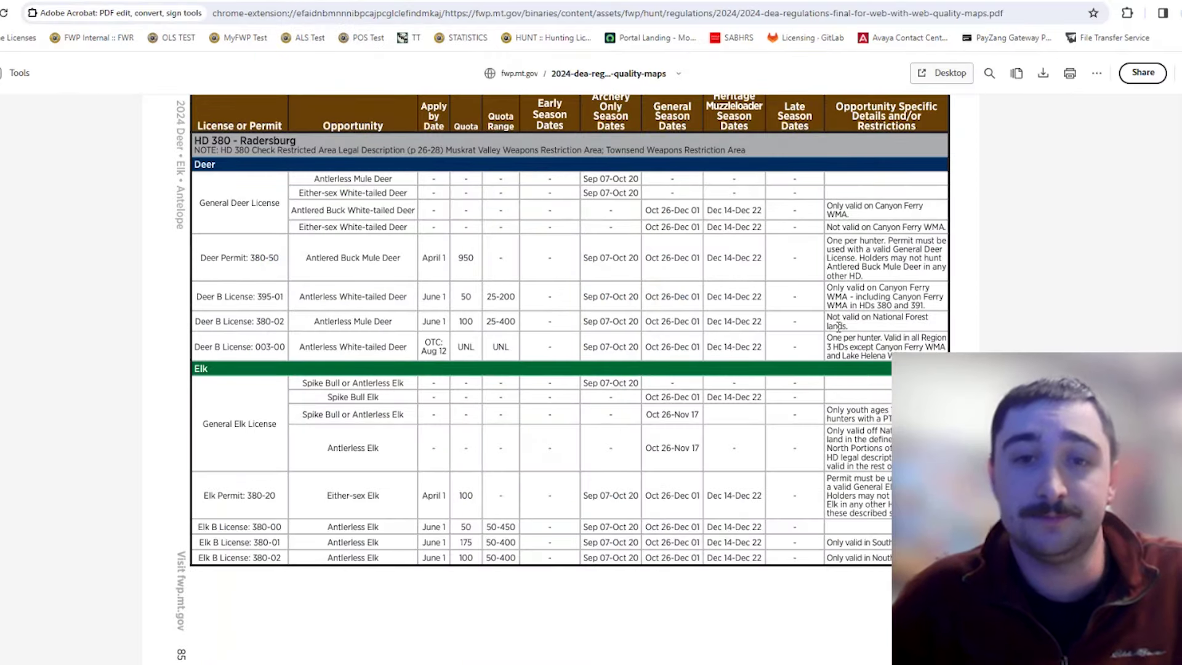
Review the HD 380 Radersburg elk permit table, then return to the license selection tab.
scroll(639, 303, down, 1)
scroll(639, 303, up, 1)
scroll(639, 303, up, 3)
scroll(639, 303, down, 3)
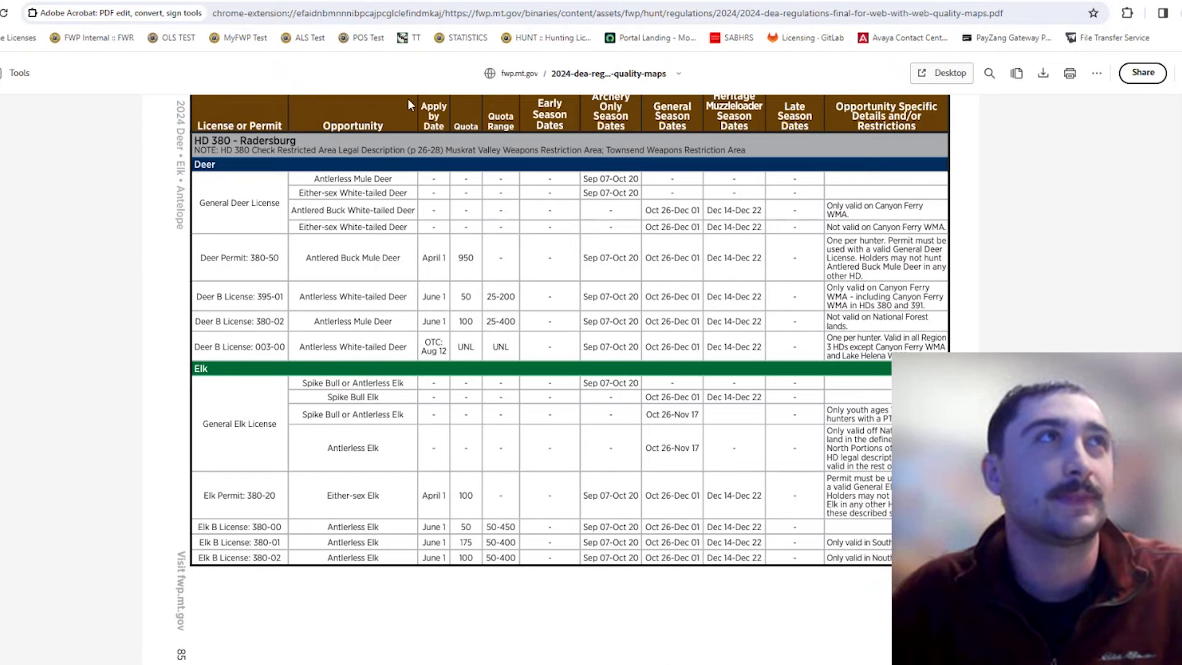
key(ctrl+Tab)
scroll(818, 331, up, 5)
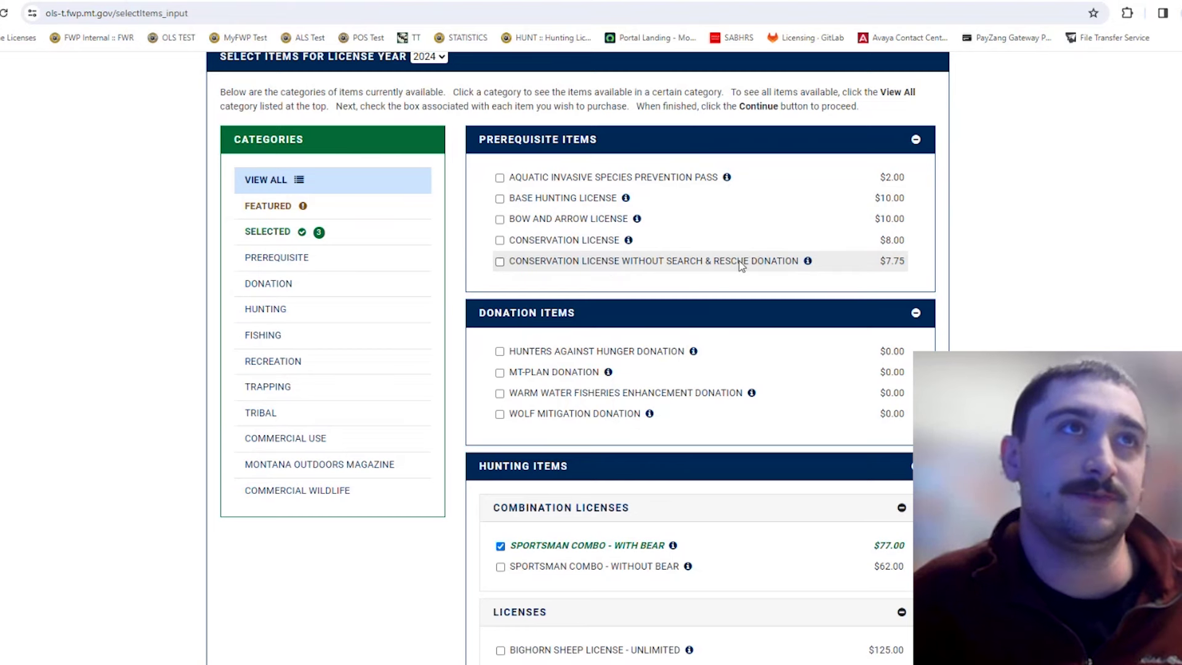
Add Conservation License, Base Hunting License and Aquatic Invasive Species Prevention Pass to the purchase.
click(567, 245)
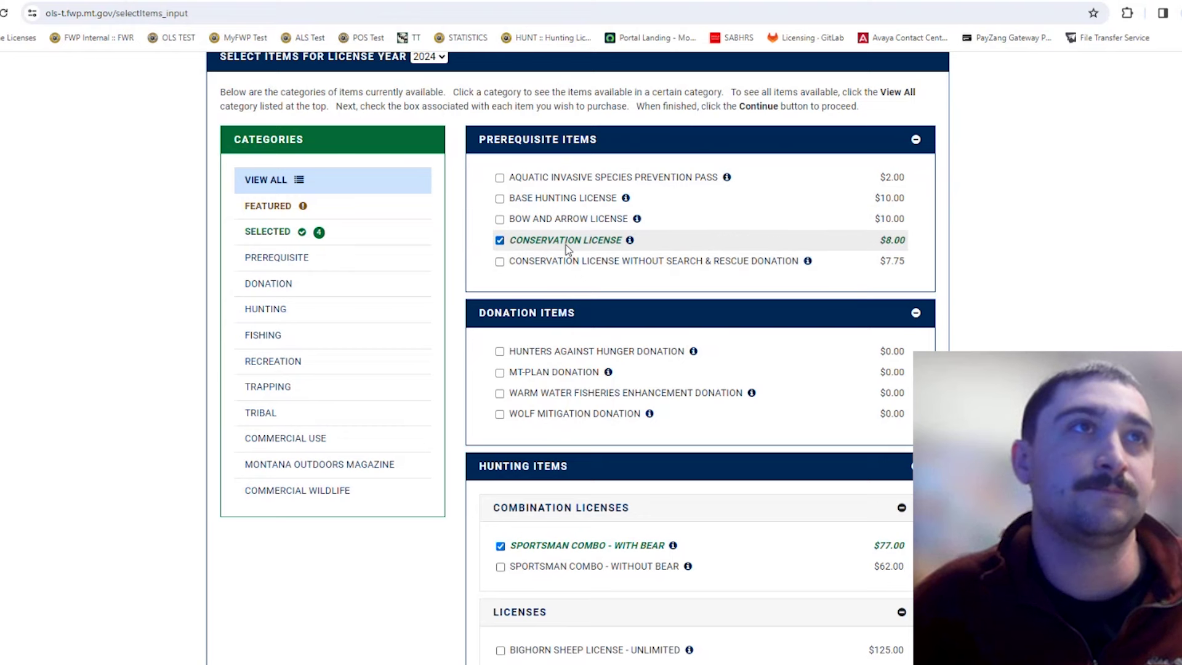
click(527, 201)
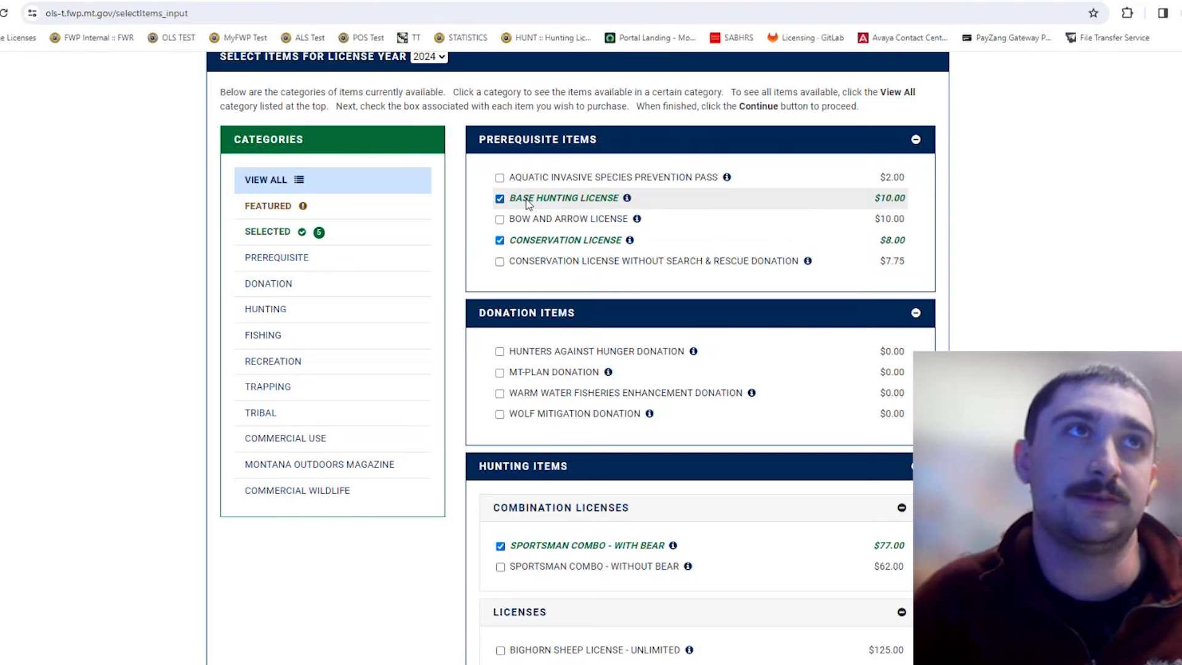
scroll(610, 250, up, 1)
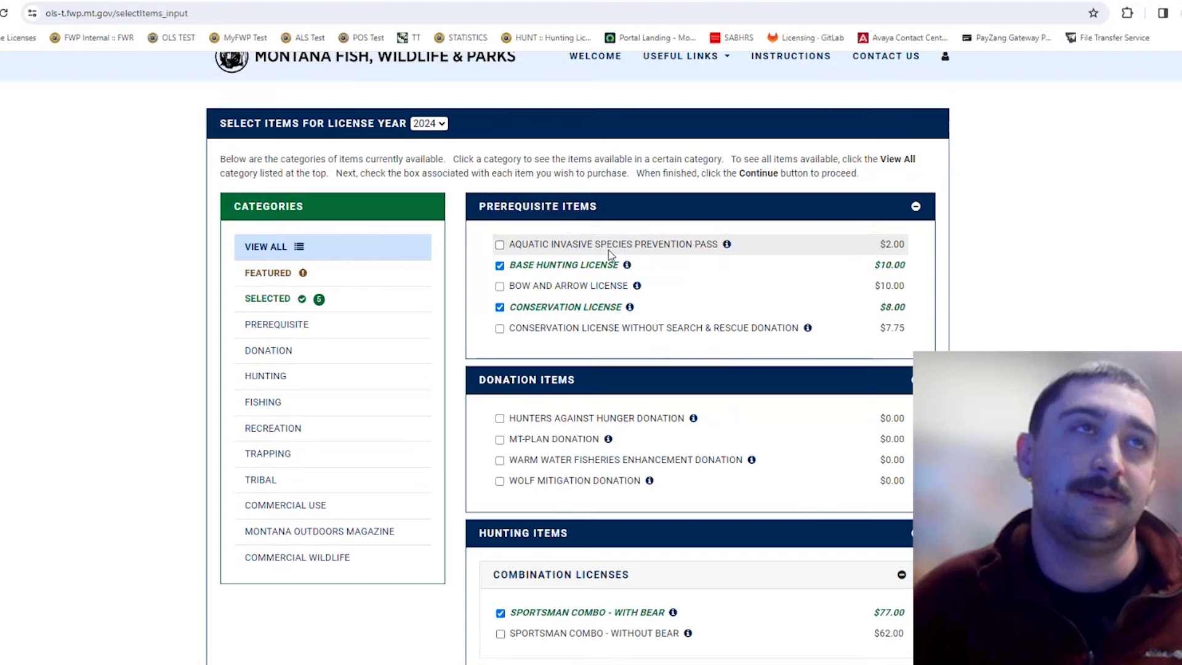
scroll(628, 339, down, 1)
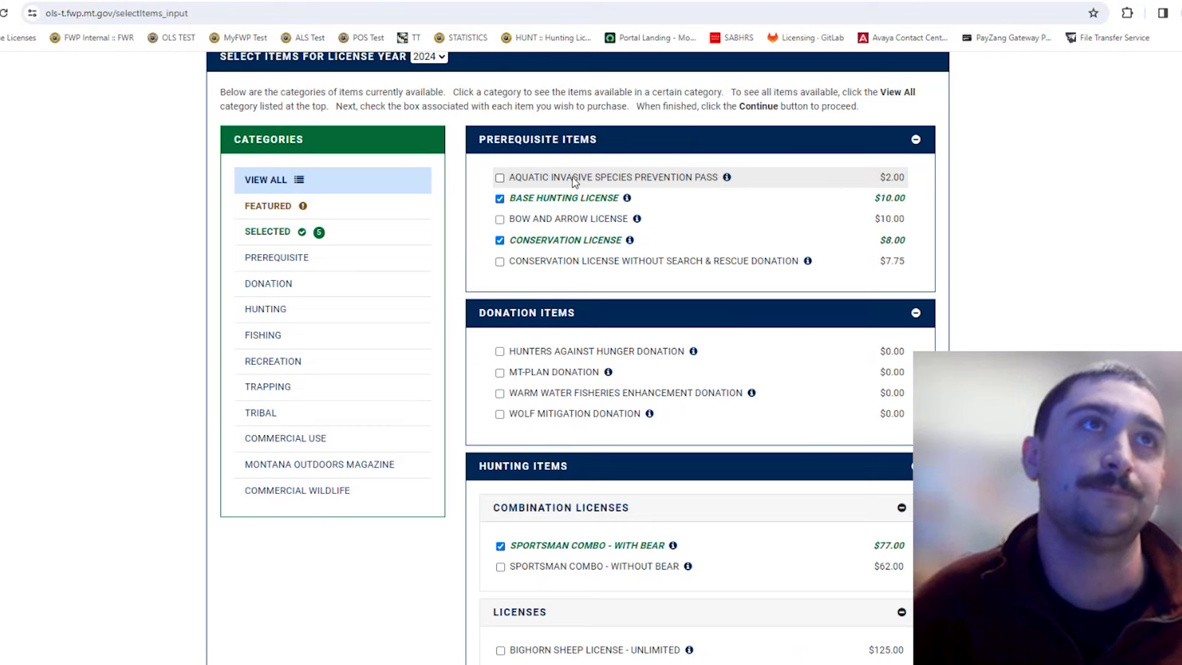
click(572, 179)
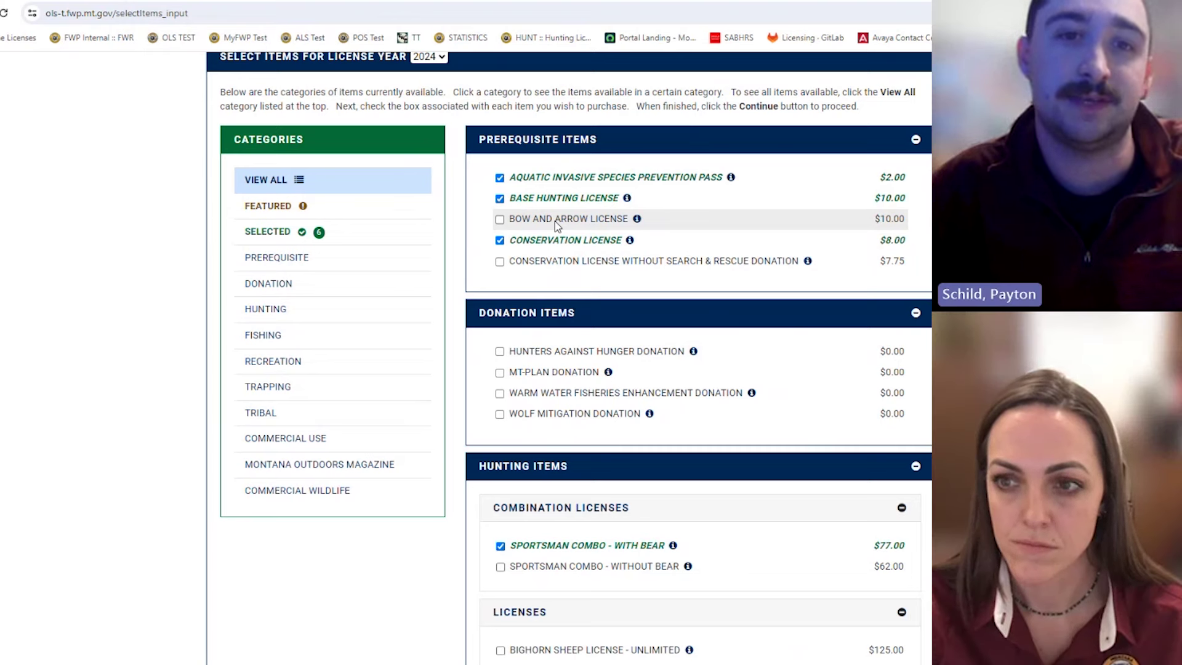
Submit the selected items to reach the Elk B License 2024 additional-information form.
scroll(635, 345, down, 4)
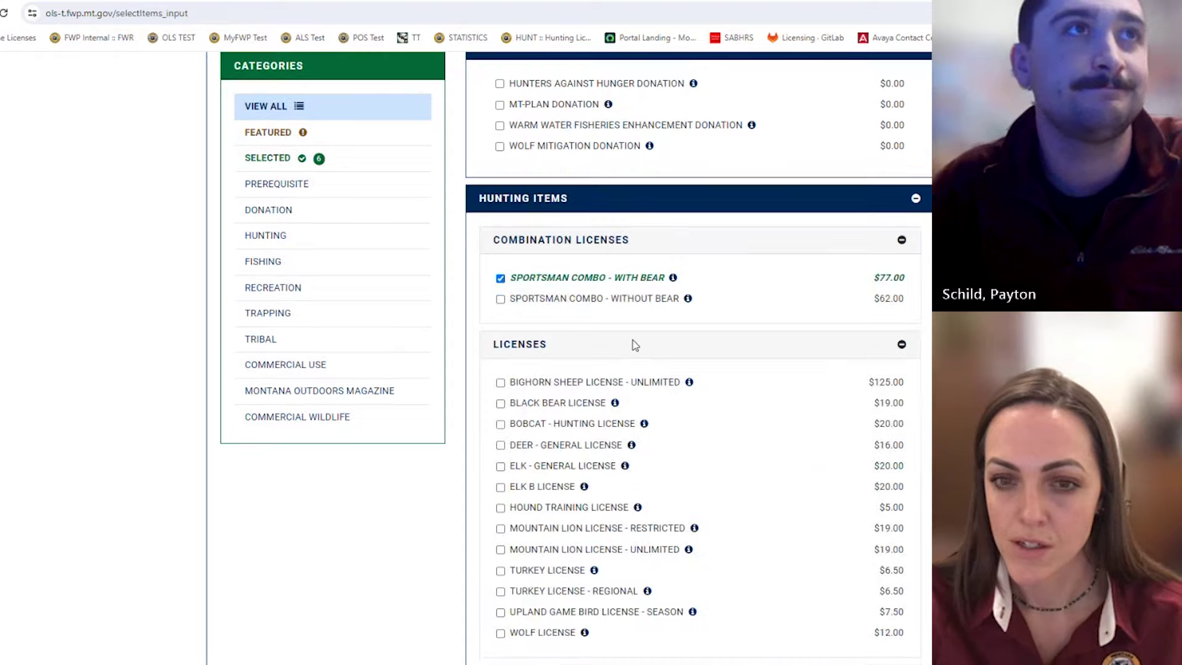
scroll(635, 345, down, 18)
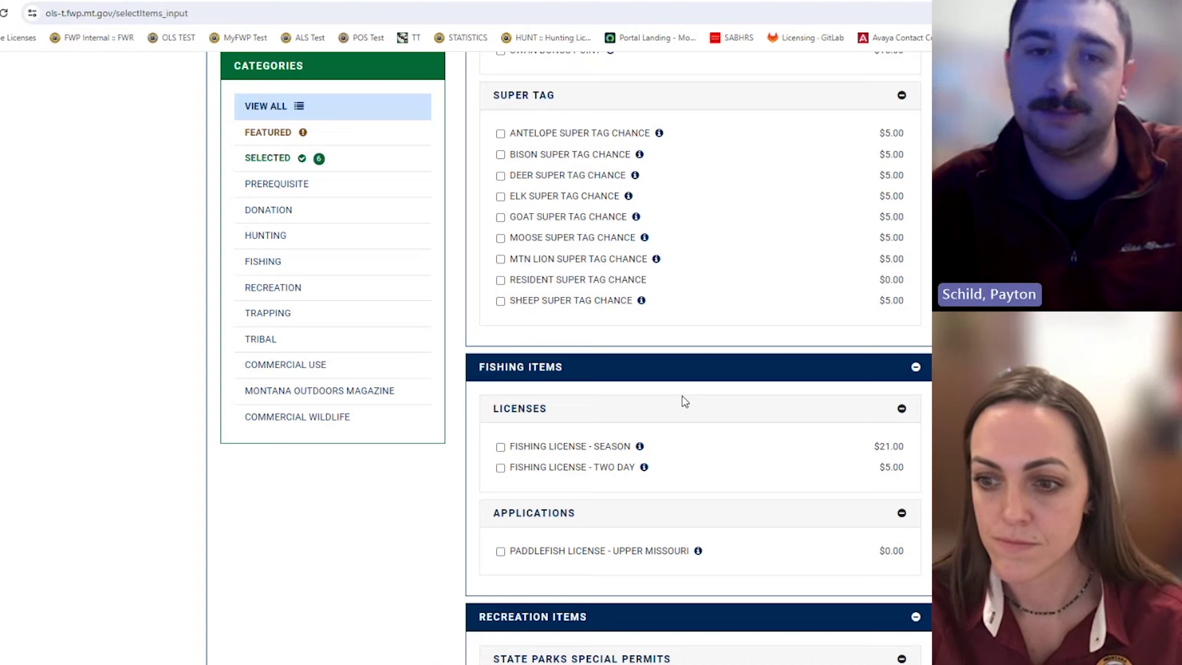
scroll(923, 486, up, 8)
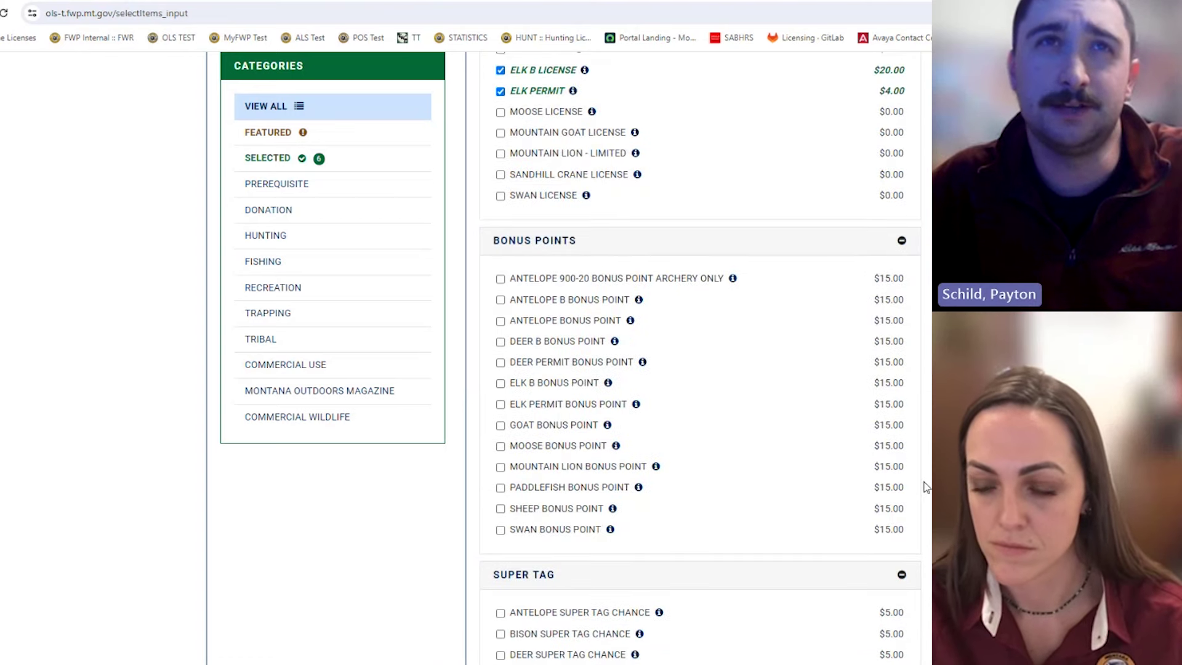
scroll(923, 487, down, 13)
scroll(926, 490, down, 4)
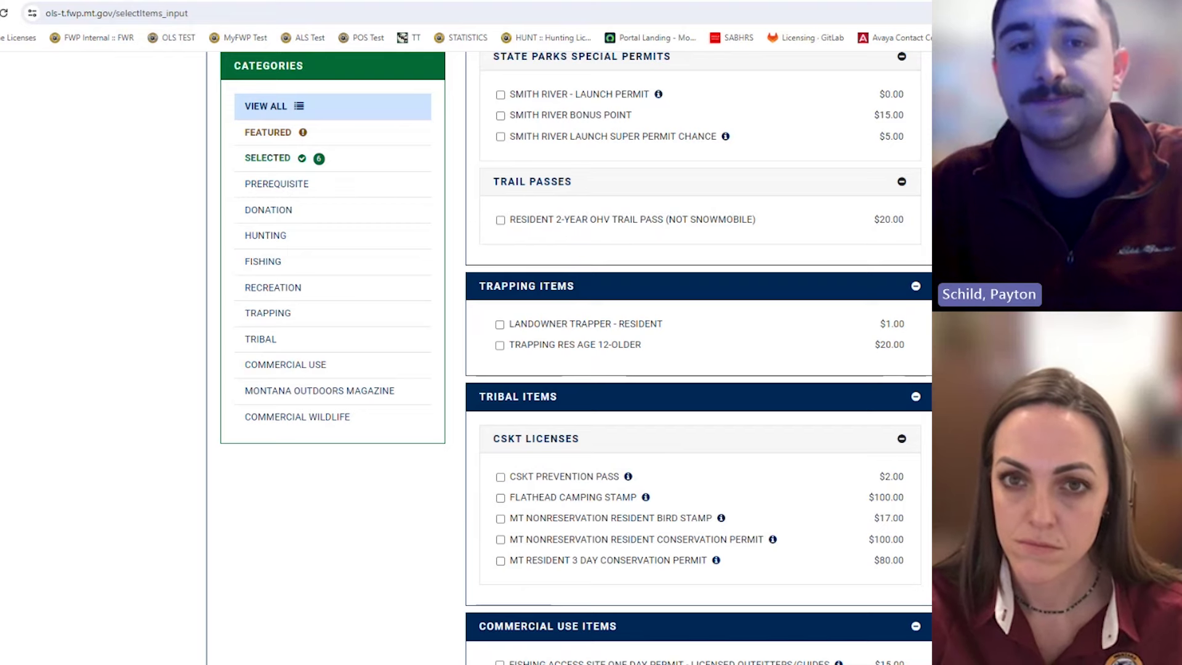
scroll(794, 431, down, 2)
scroll(795, 434, down, 8)
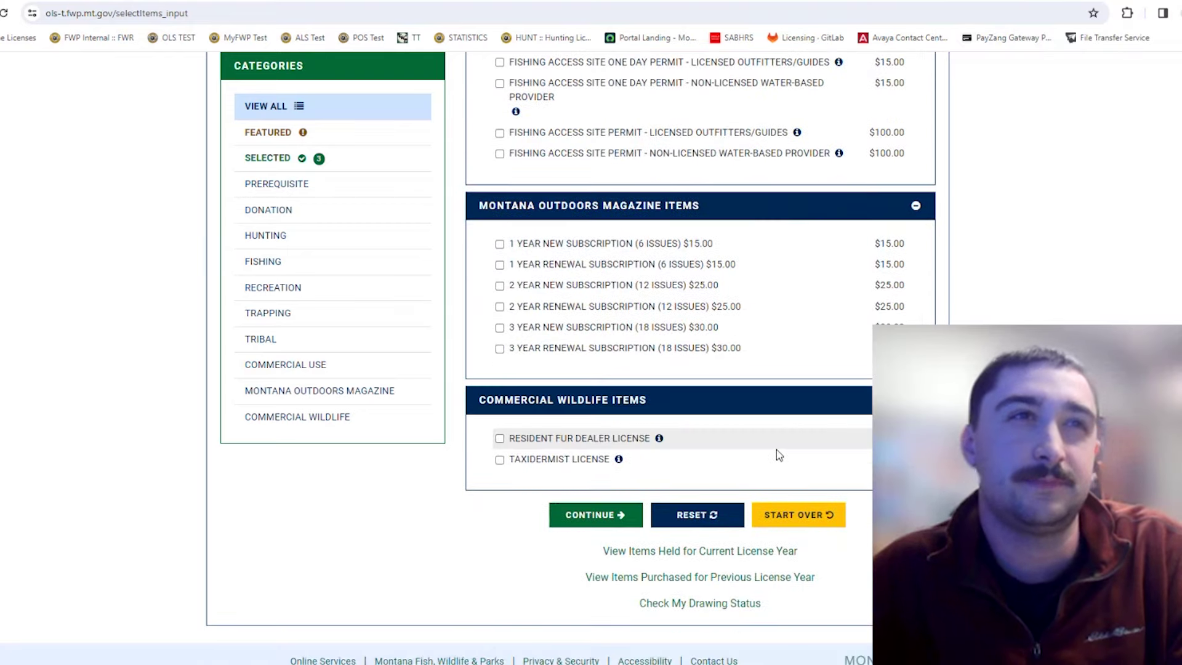
click(604, 516)
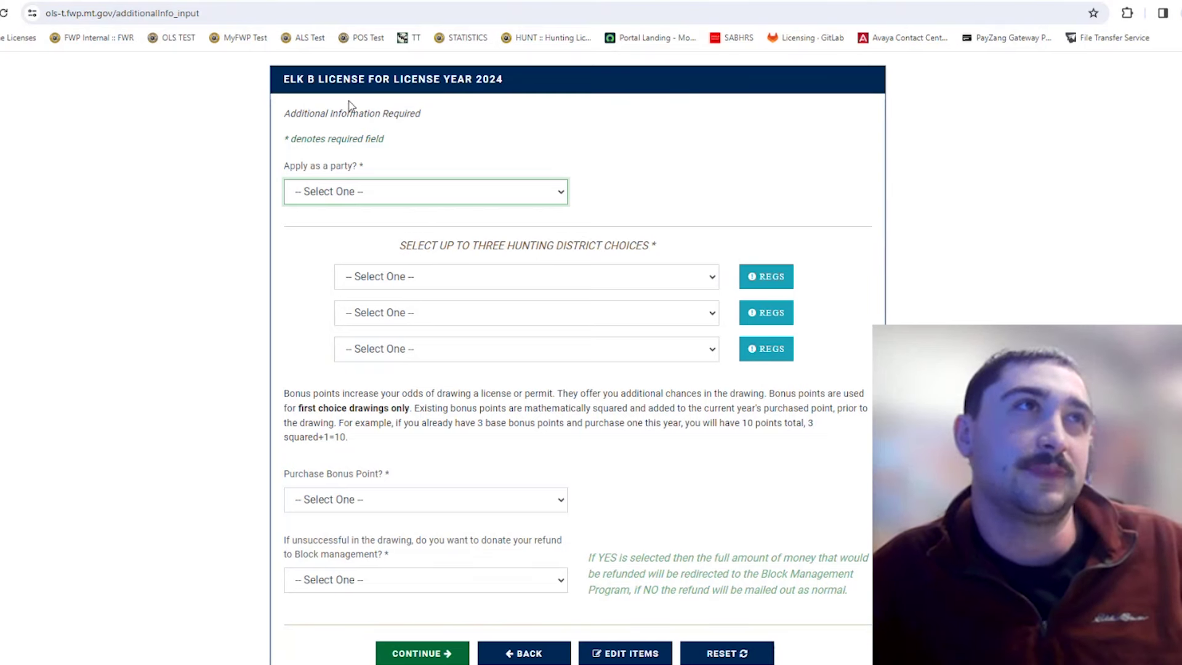
Scroll to the top of the Elk B License form, then switch to the deer and elk regulations PDF.
scroll(467, 136, up, 1)
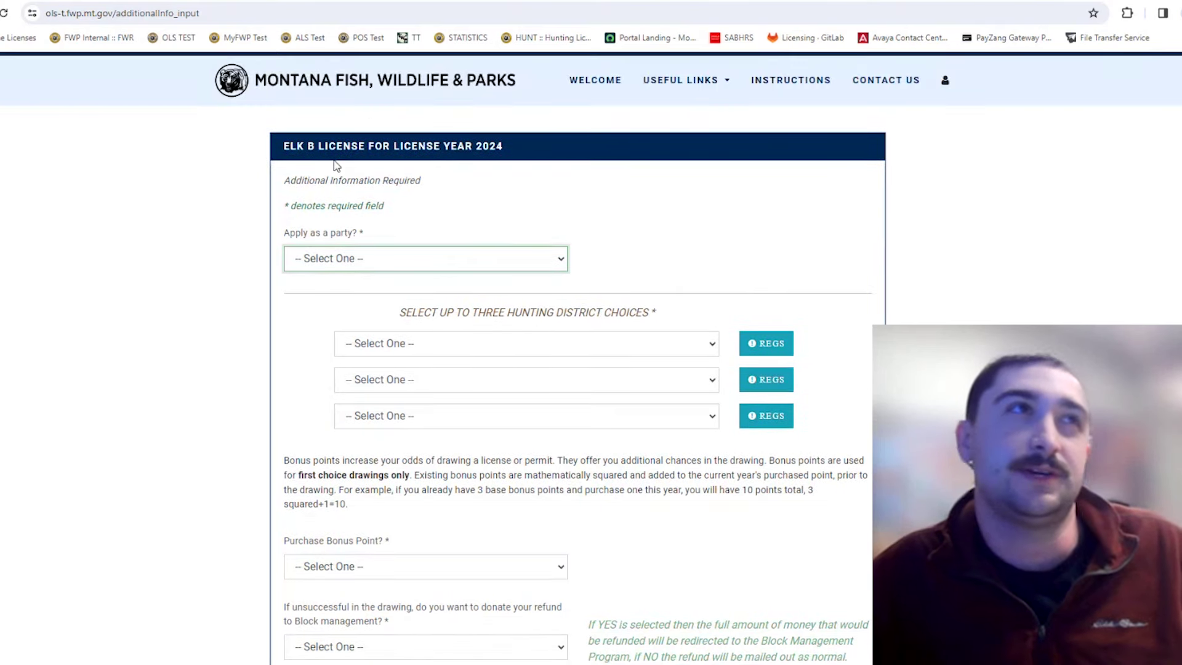
double_click(291, 151)
double_click(315, 179)
click(338, 168)
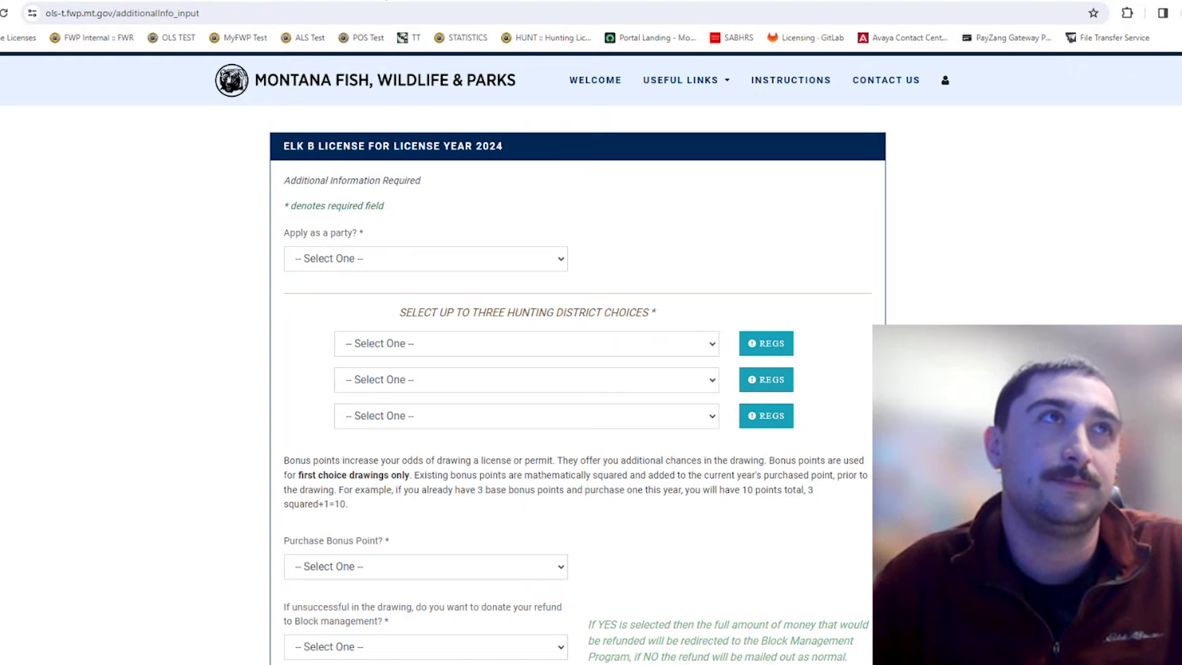
key(ctrl+Tab)
Locate and select the 'Elk B License: 380-00' entry, then close the PDF to return to the form.
scroll(511, 219, down, 10)
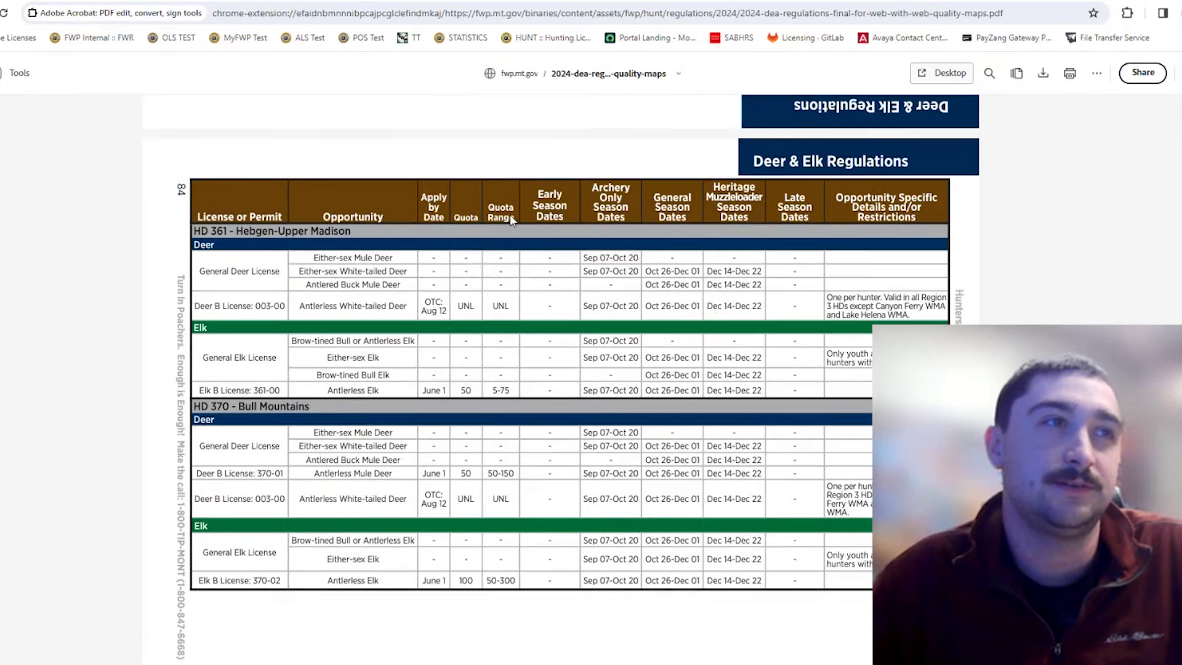
scroll(511, 219, down, 6)
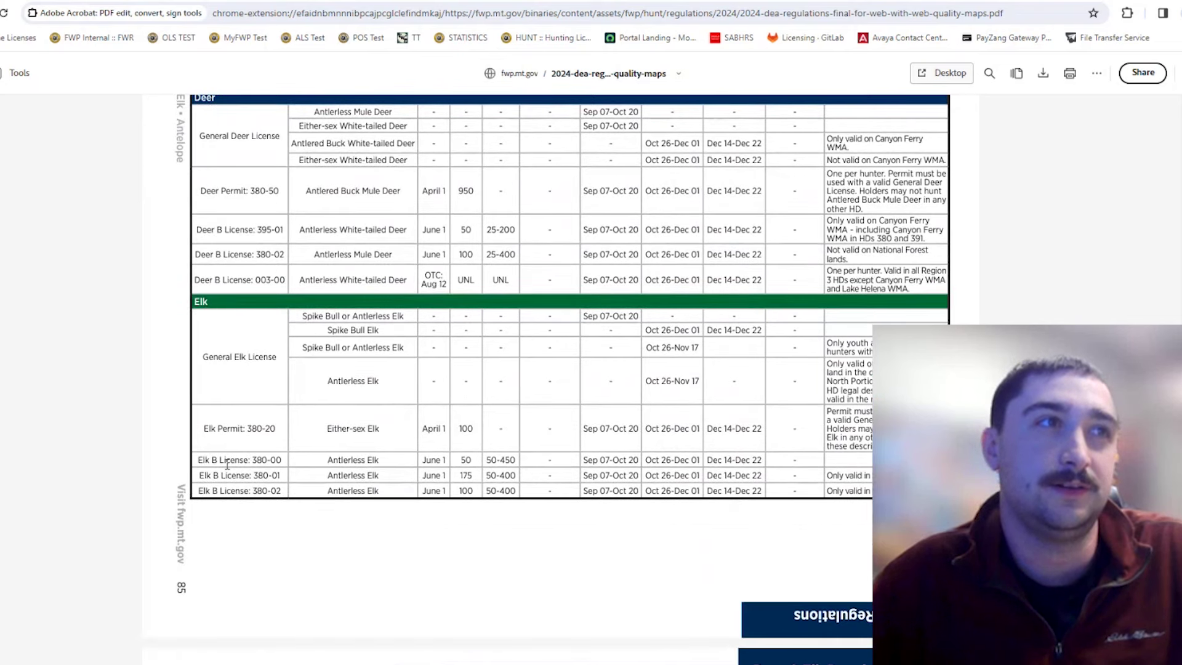
drag(199, 463, 287, 465)
scroll(302, 250, up, 1)
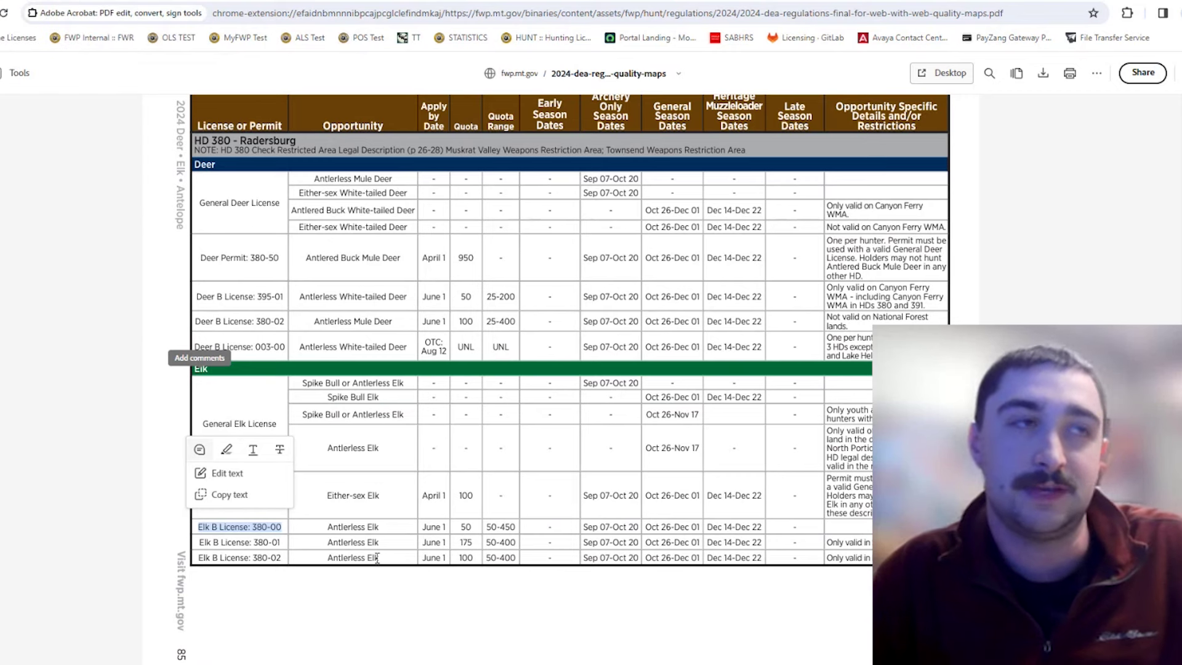
click(265, 528)
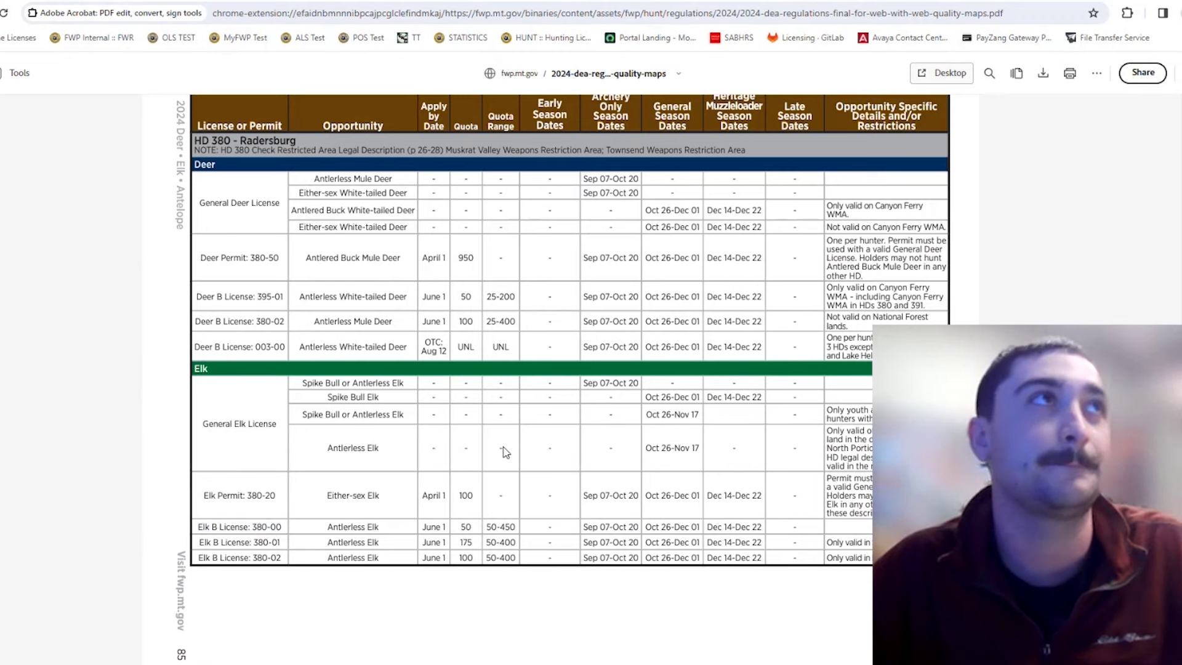
key(ctrl+w)
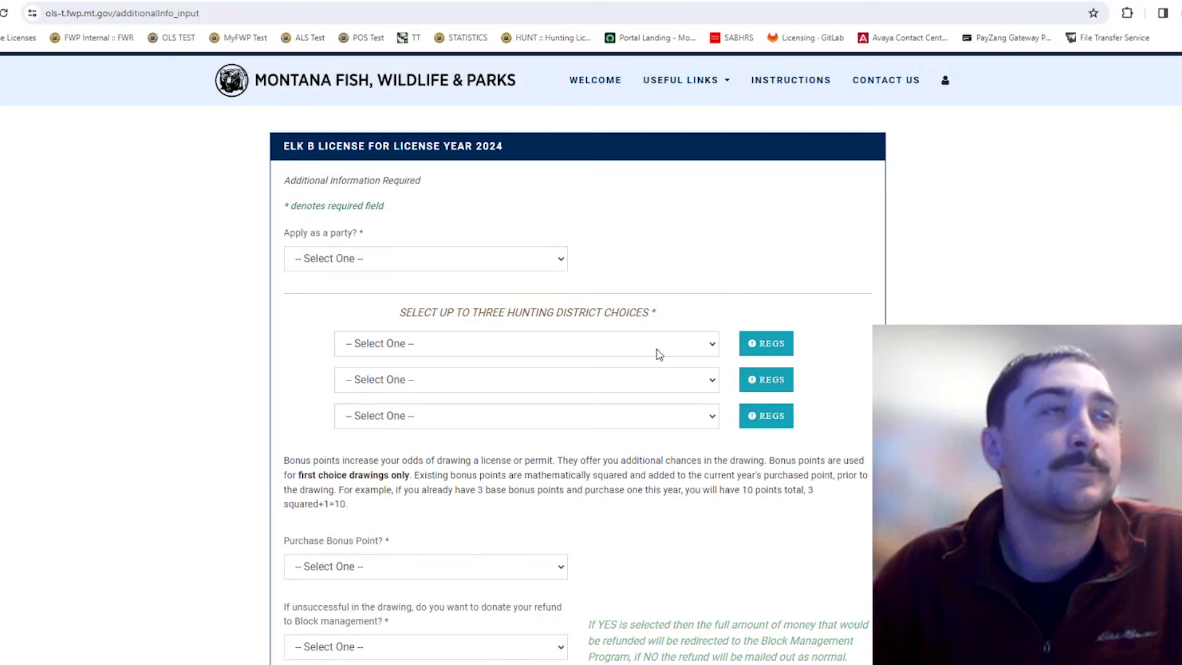
Answer Yes to 'Apply as a party?' and Yes to being the party's first member.
scroll(612, 335, down, 1)
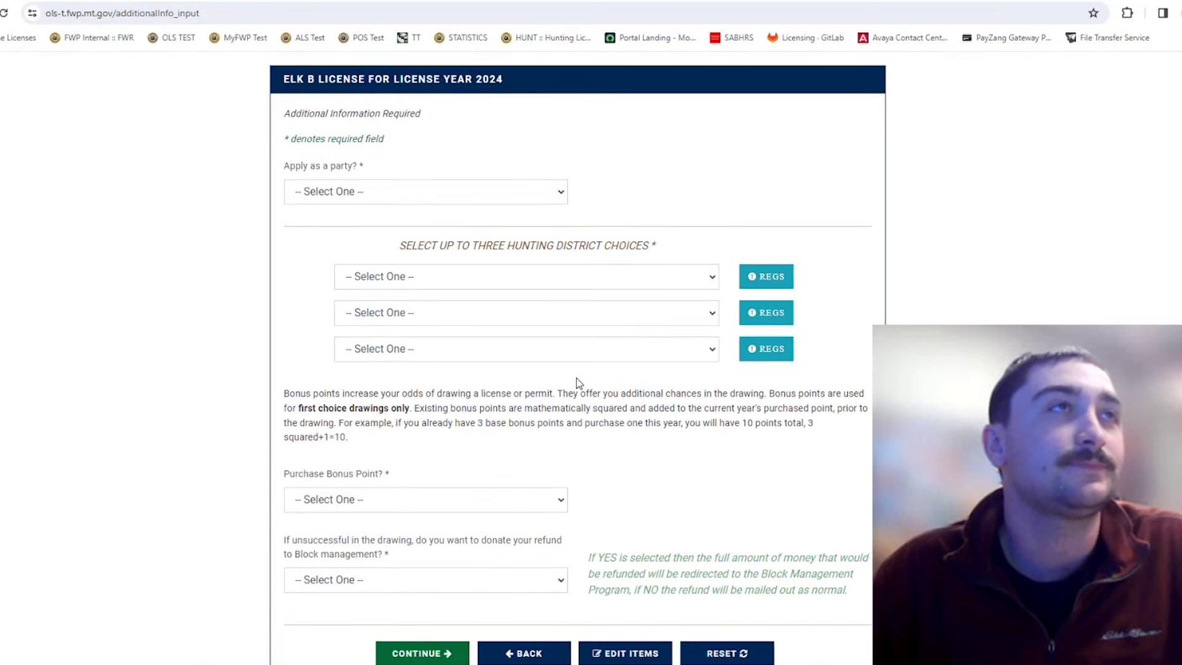
click(437, 200)
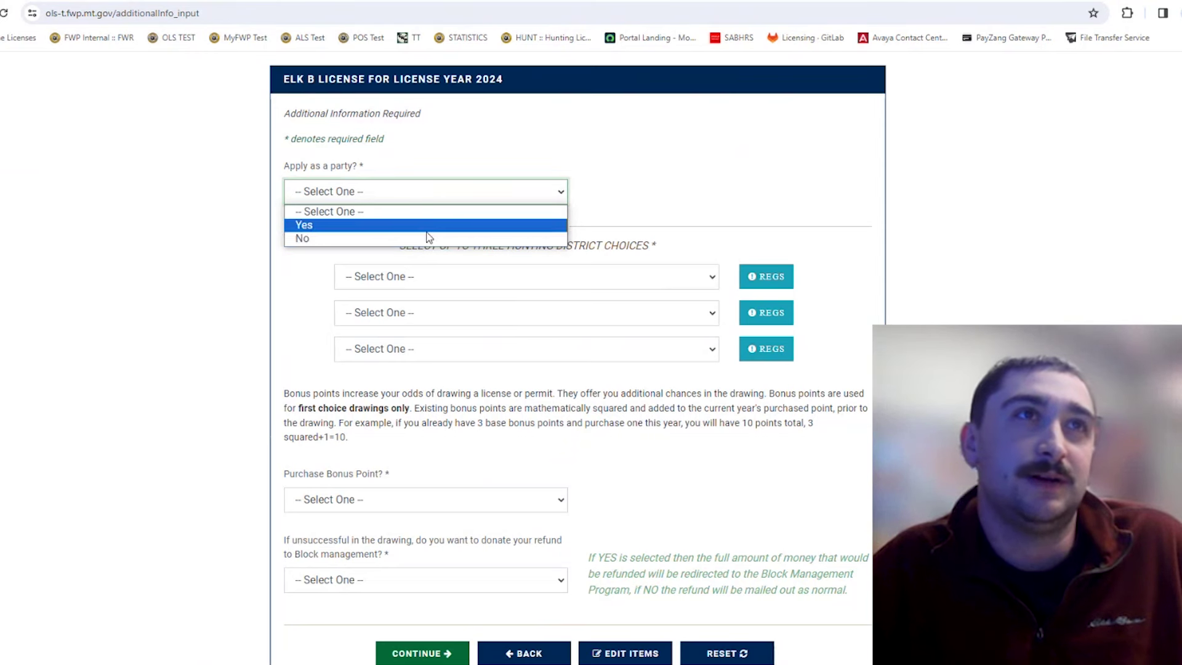
click(427, 231)
click(613, 229)
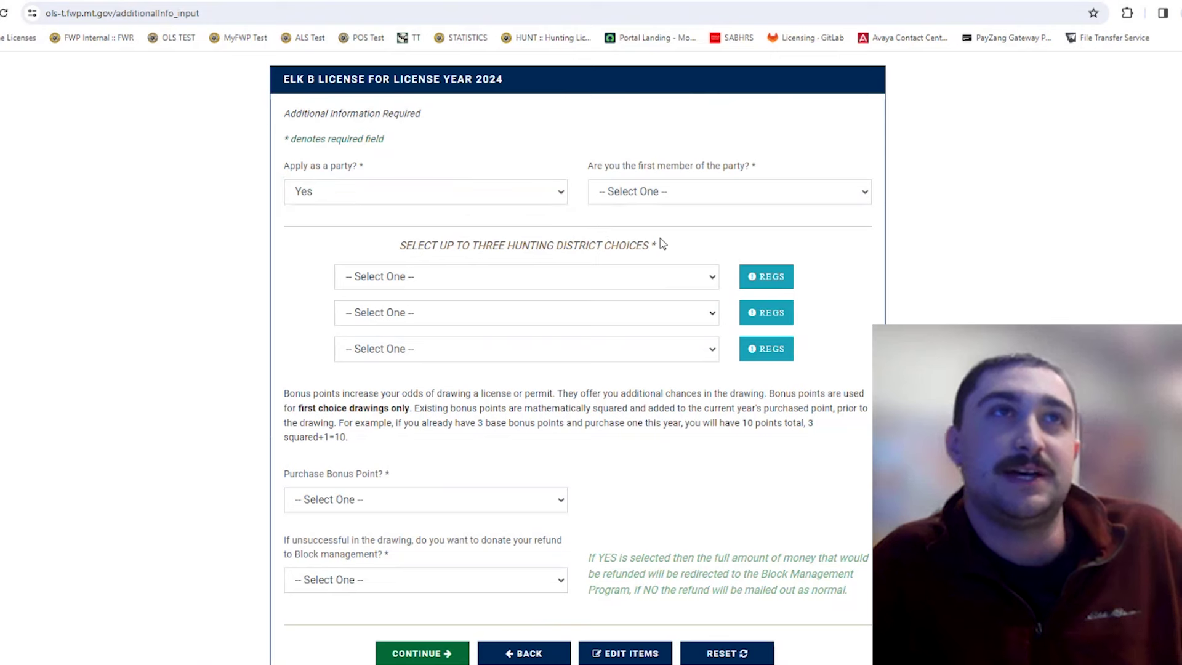
click(650, 190)
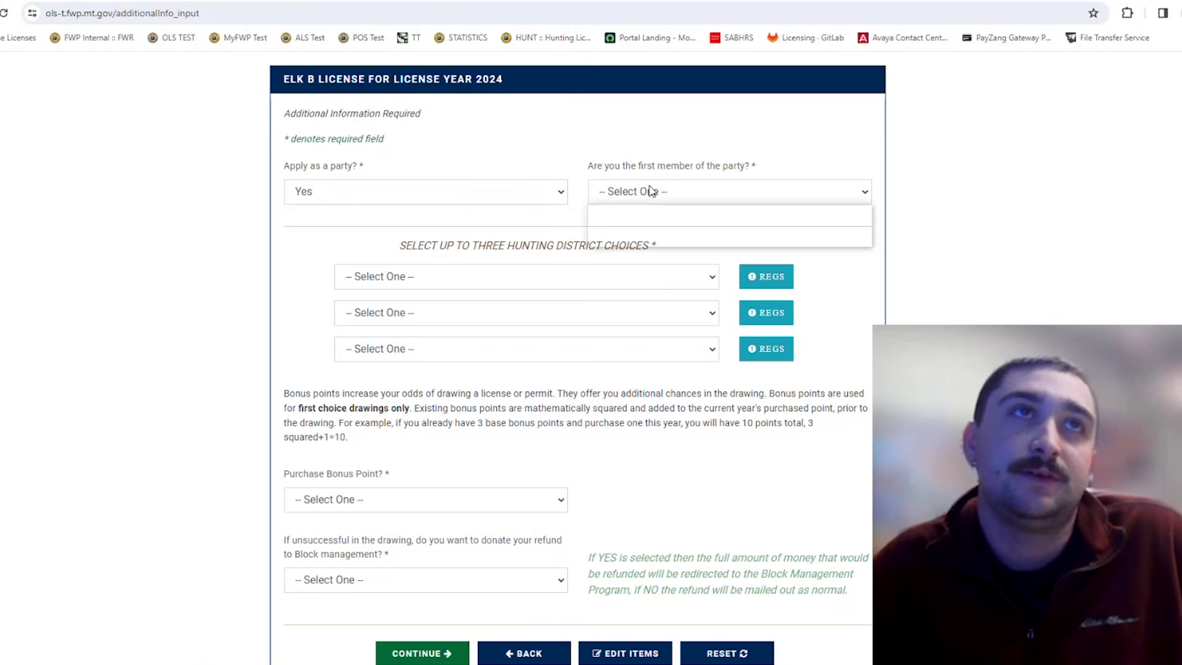
click(659, 227)
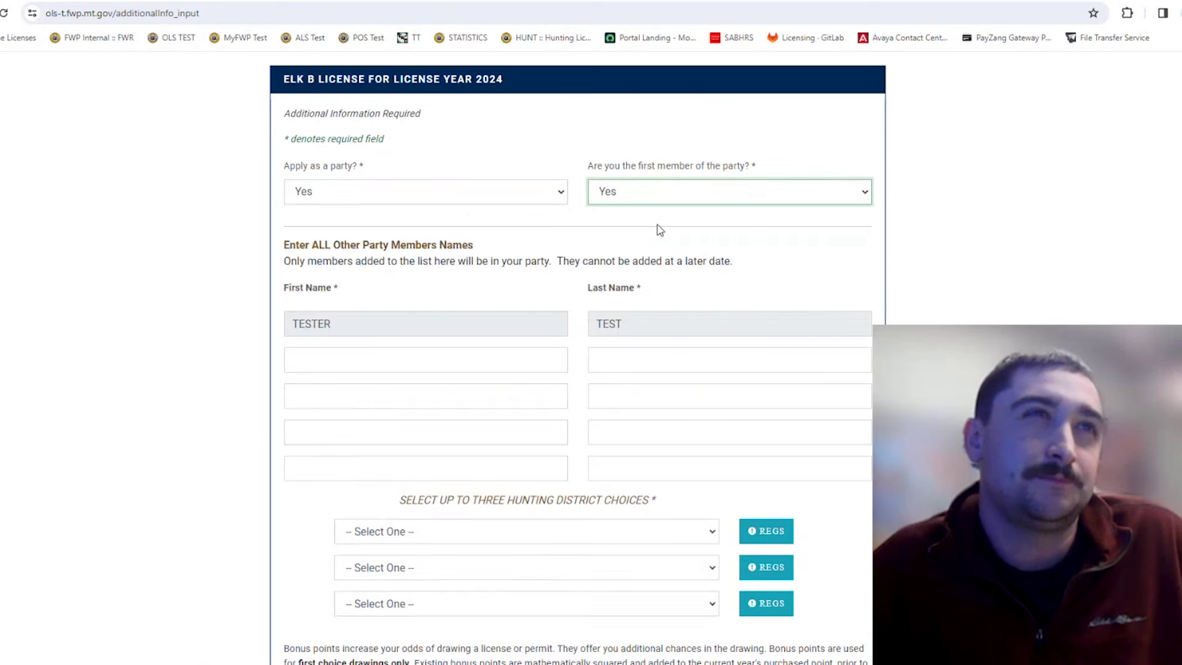
Step through the party member name fields, then reopen the first-member choices.
click(469, 367)
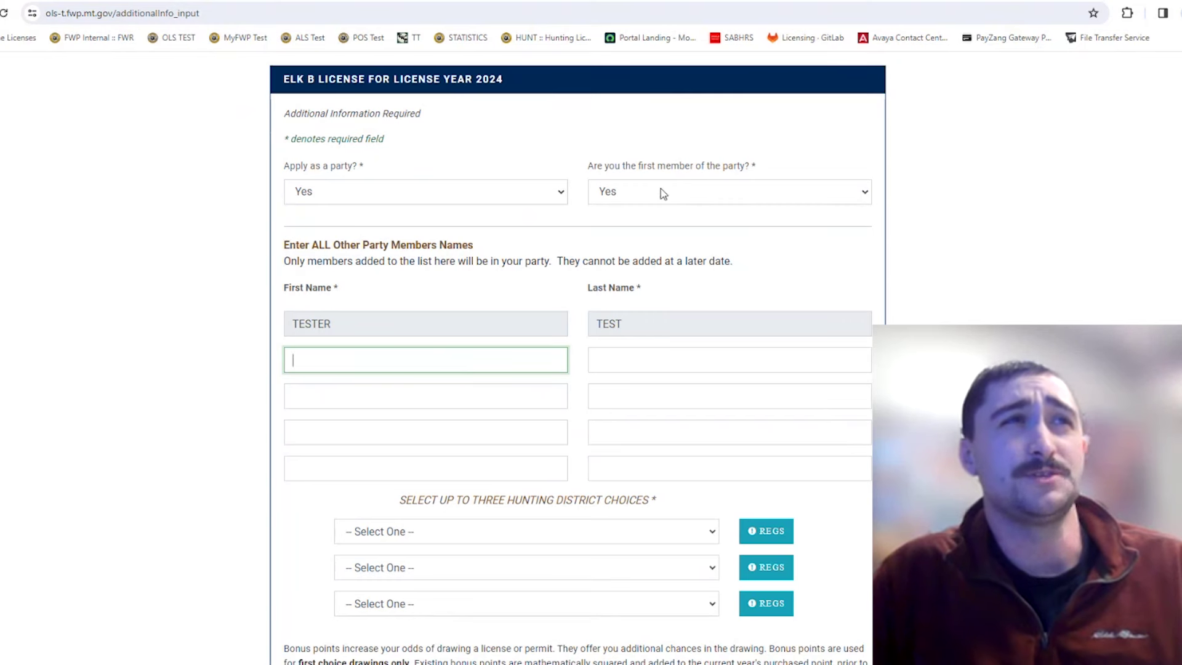
click(646, 362)
click(658, 398)
click(653, 429)
click(654, 466)
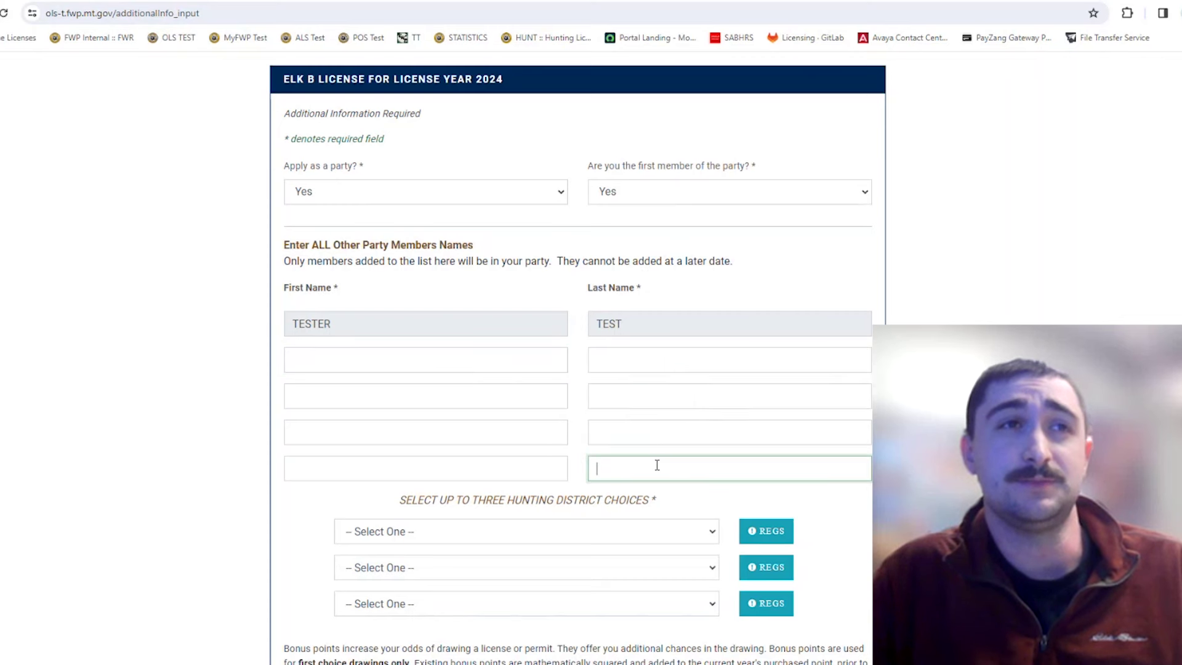
click(528, 467)
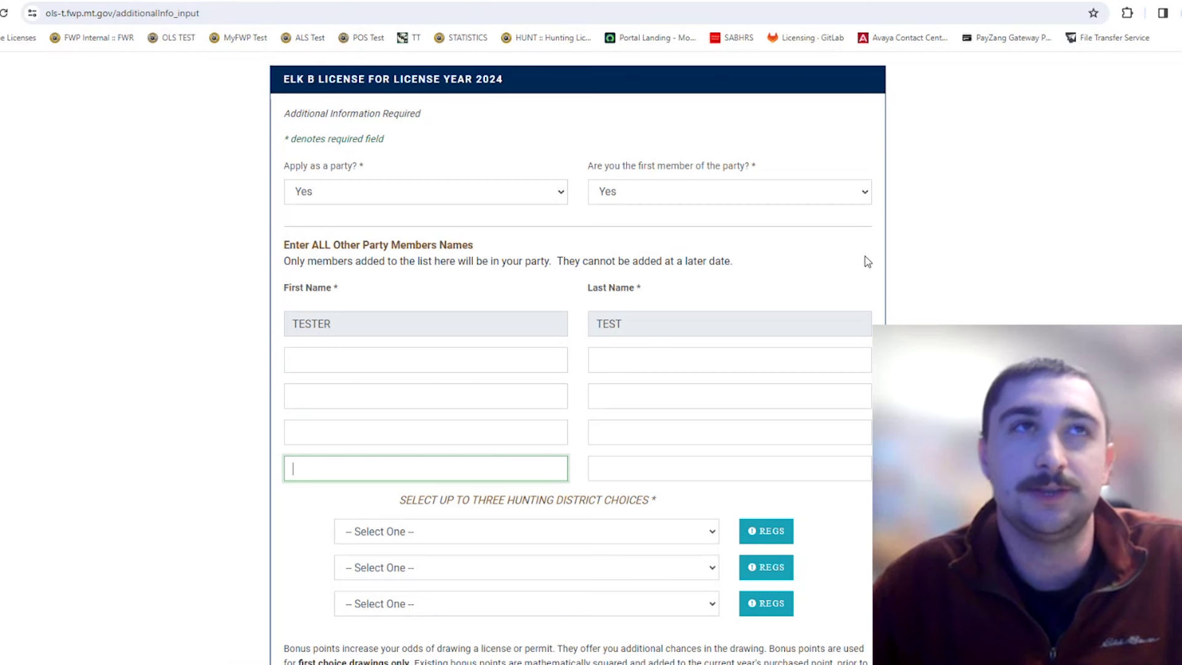
click(772, 201)
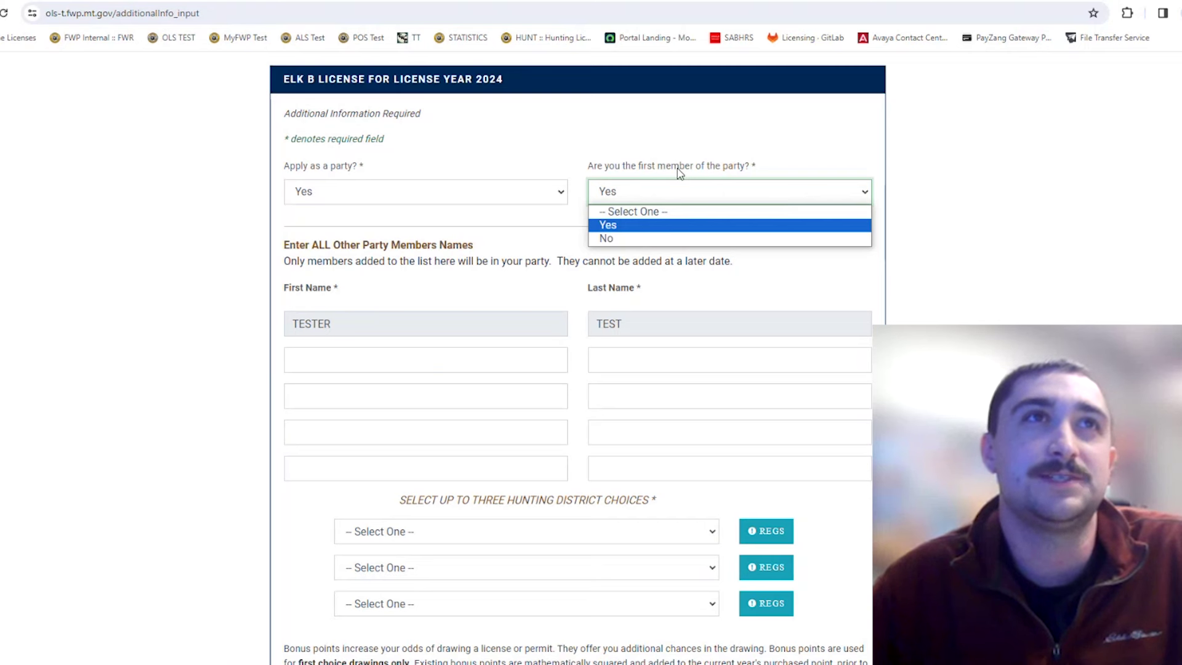
click(676, 238)
click(461, 271)
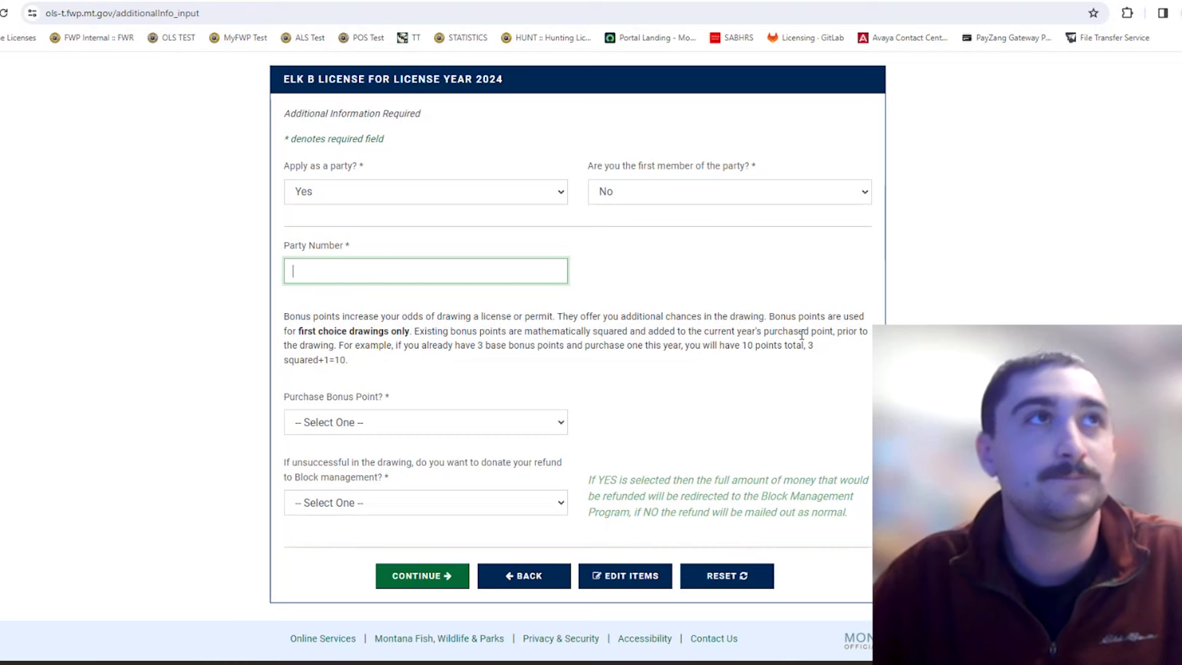
click(635, 186)
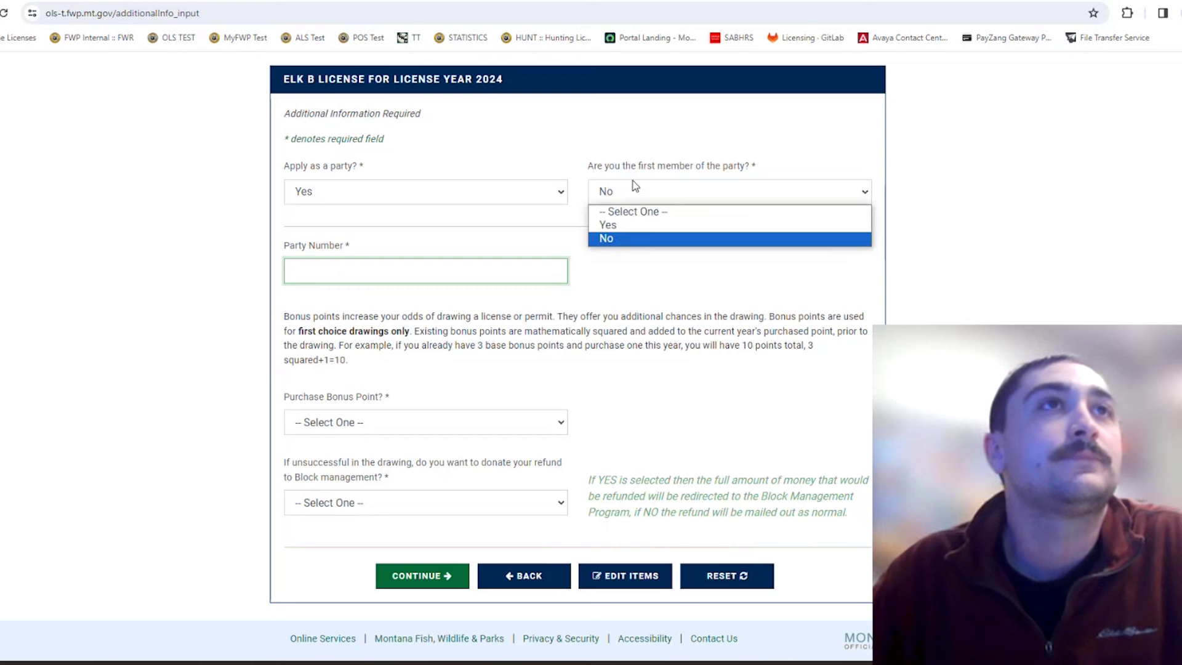
click(646, 230)
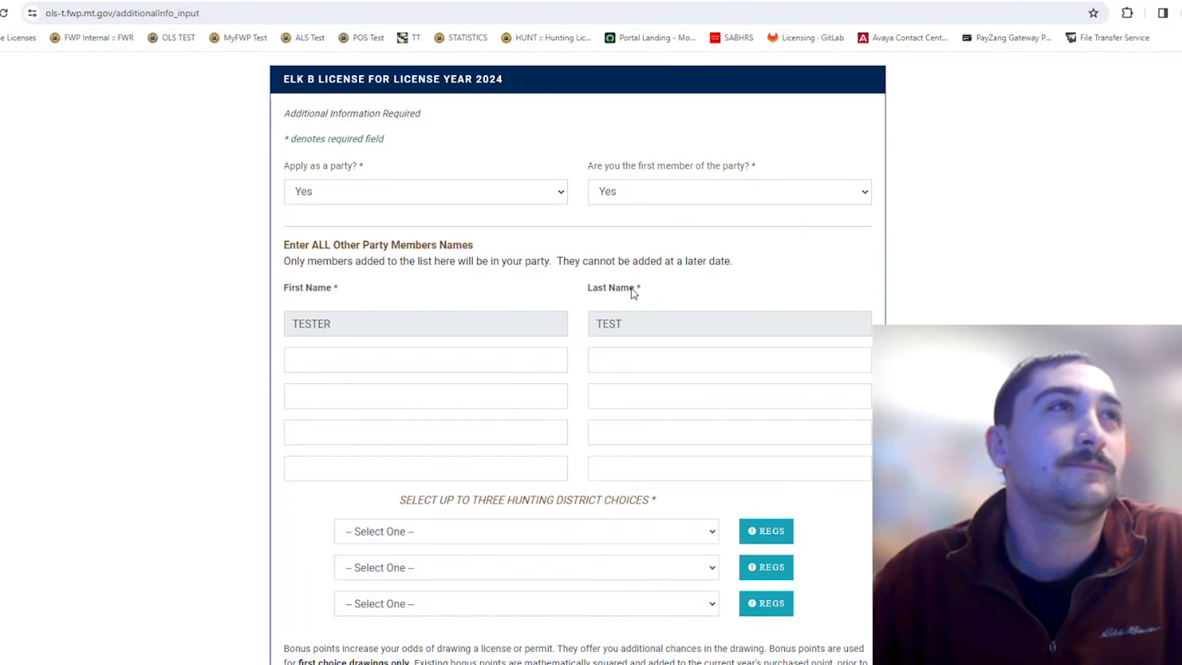
Enter the second party member's first and last name on the Elk B form.
scroll(630, 292, down, 2)
click(431, 239)
scroll(694, 264, up, 3)
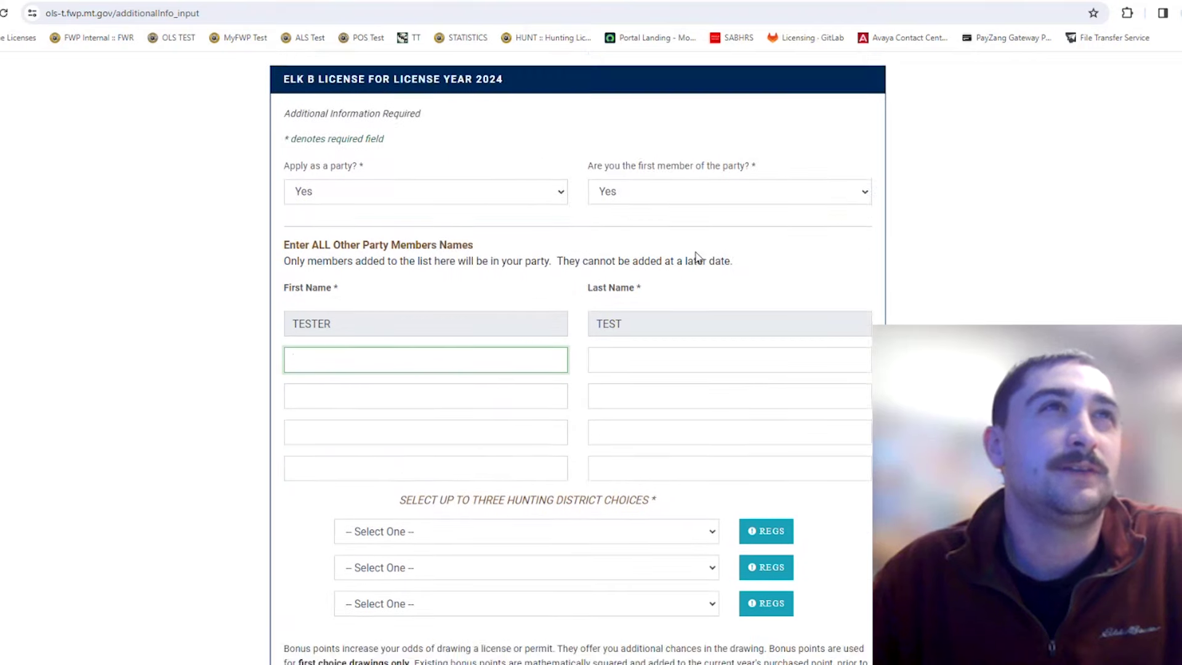
scroll(739, 253, down, 2)
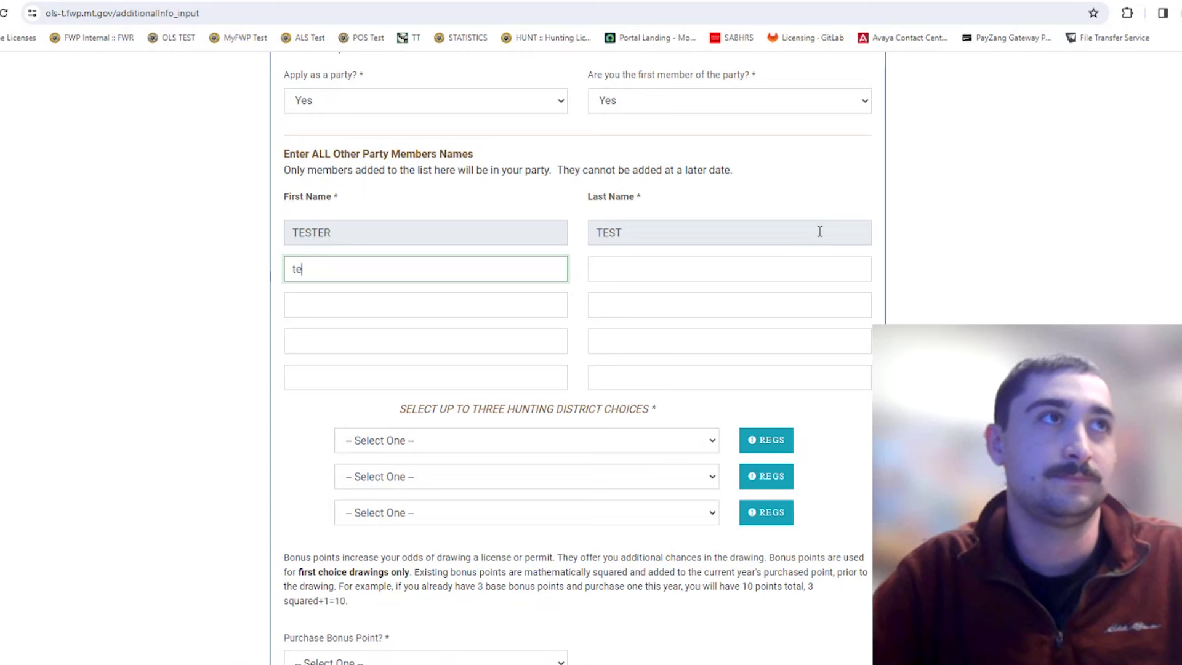
text(Test)
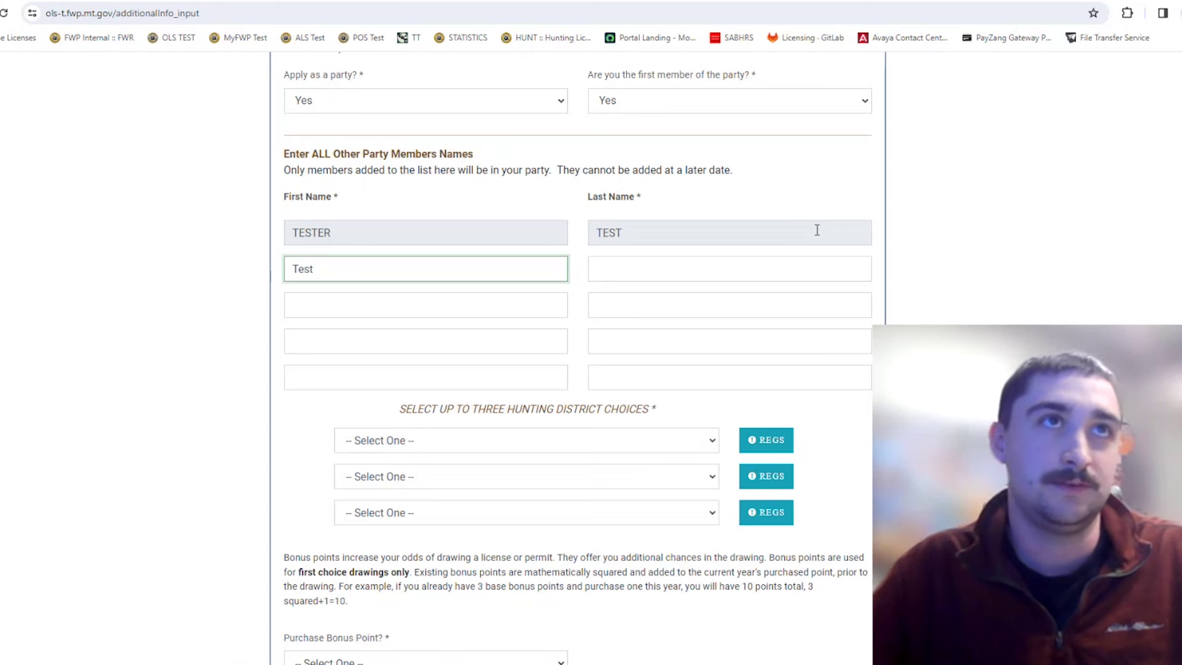
click(607, 261)
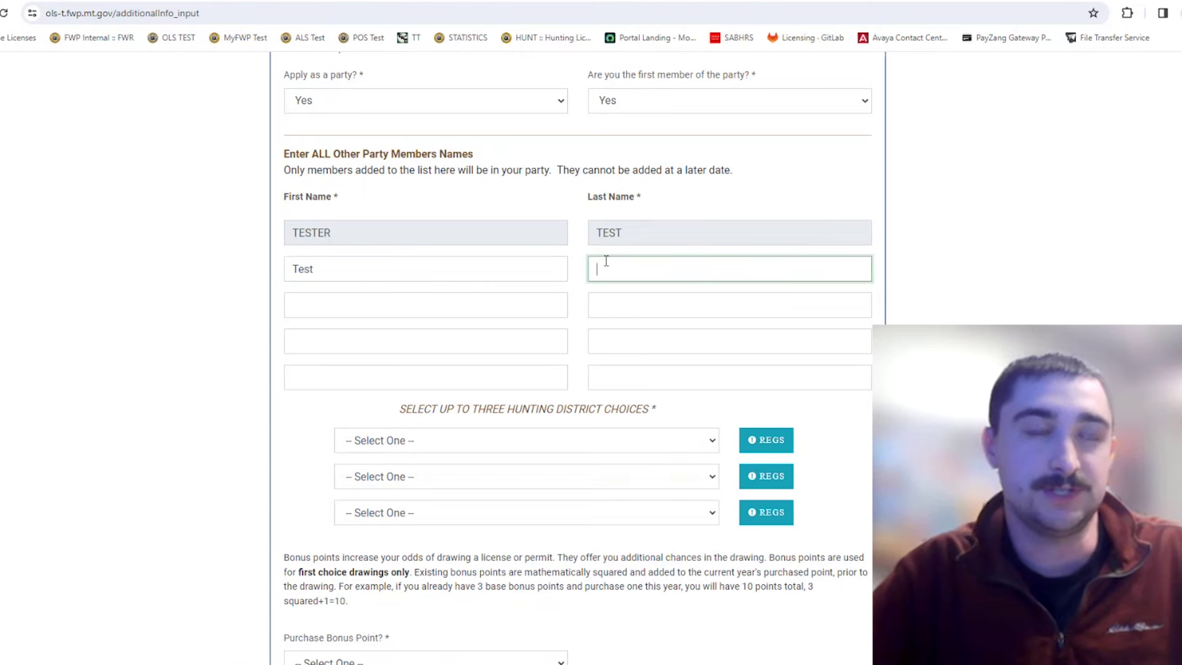
text(Test)
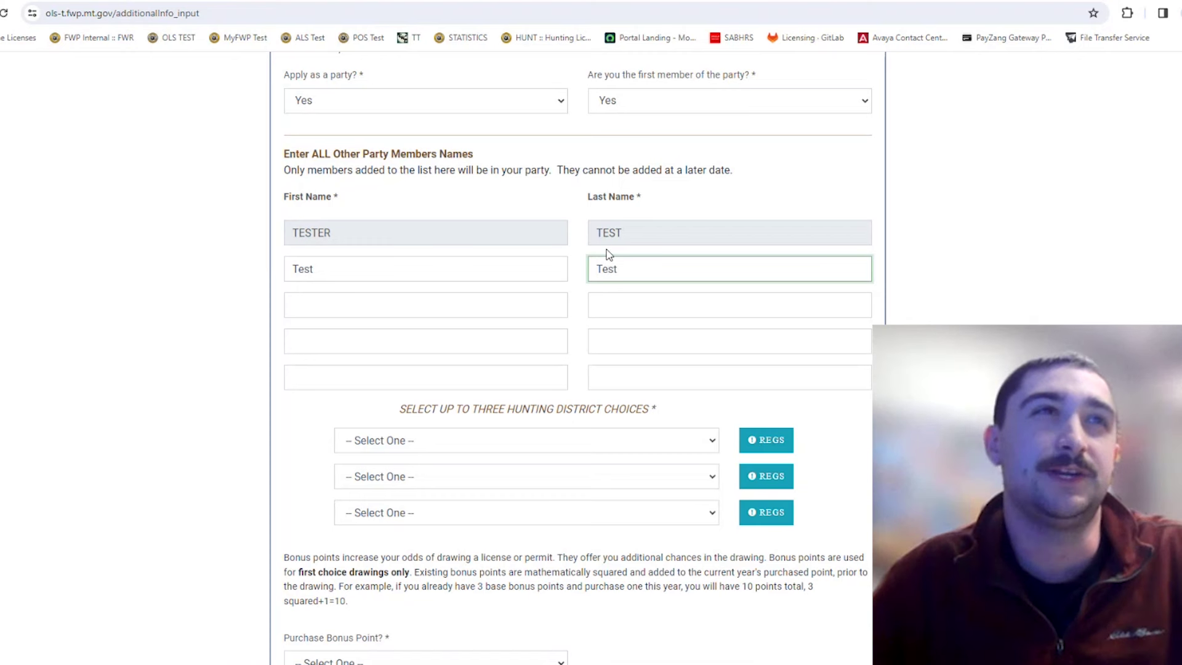
scroll(903, 316, down, 1)
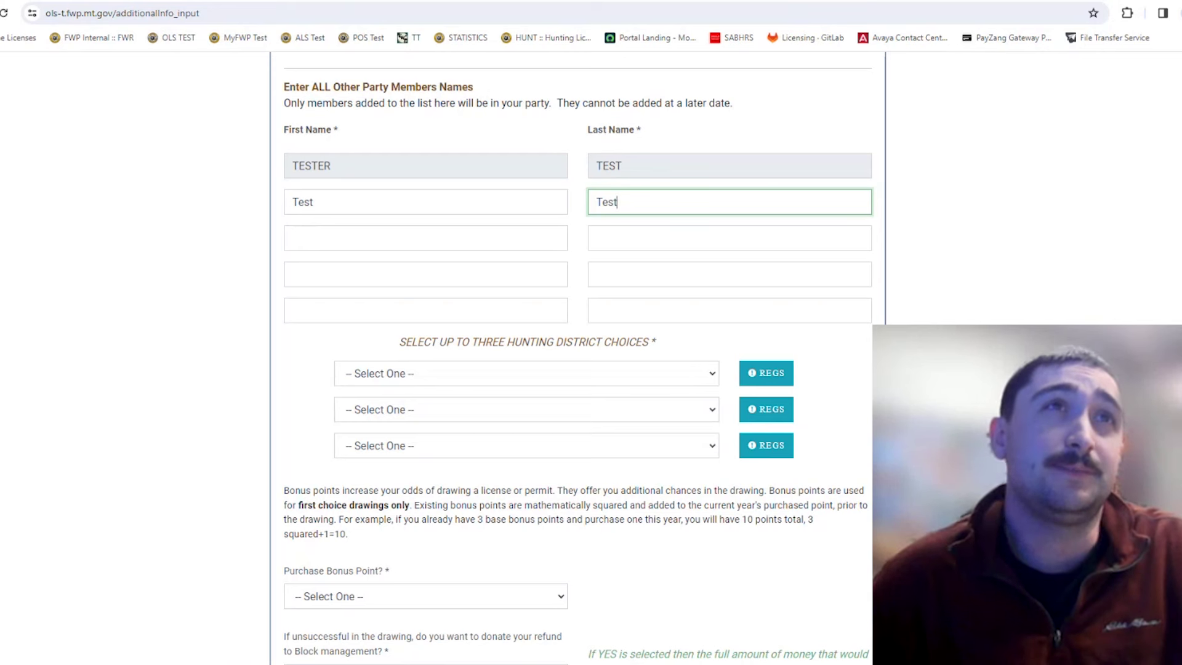
click(540, 247)
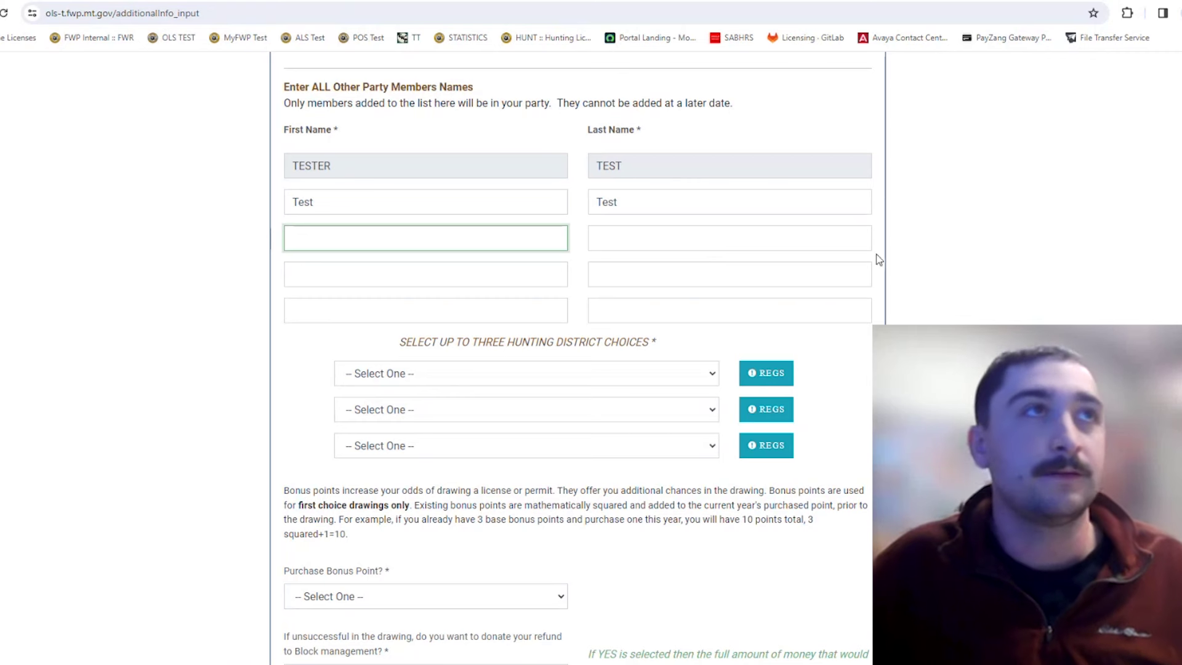
scroll(634, 345, down, 2)
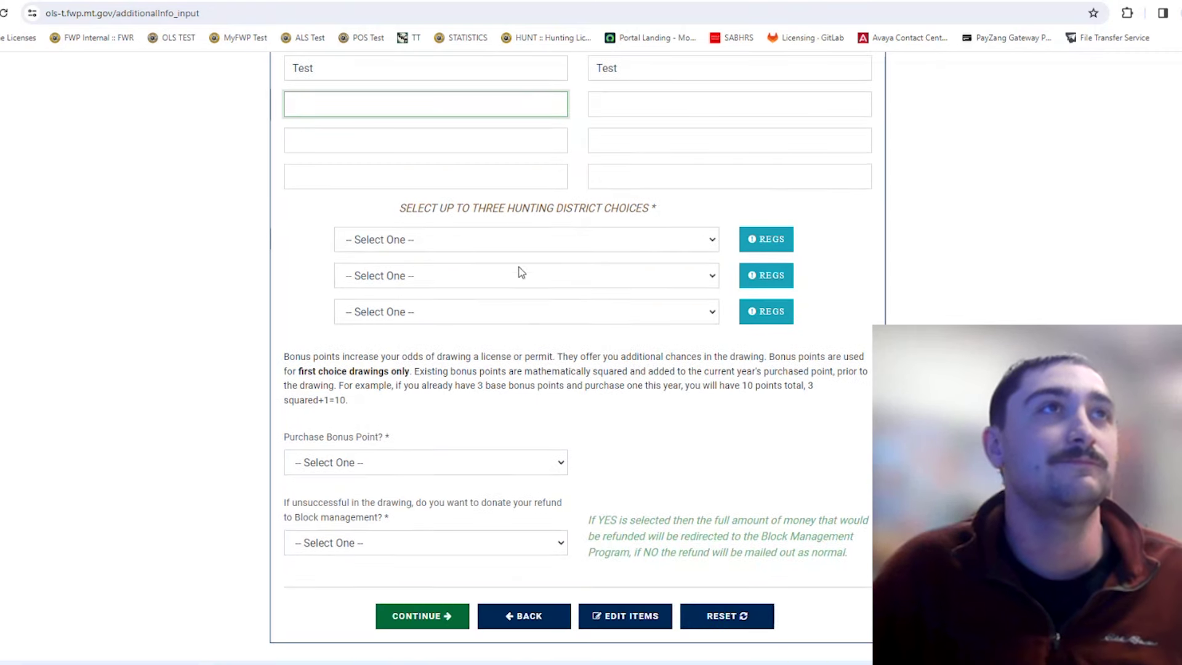
Pick 270-01 from the first hunting district list on the Elk B form.
click(514, 246)
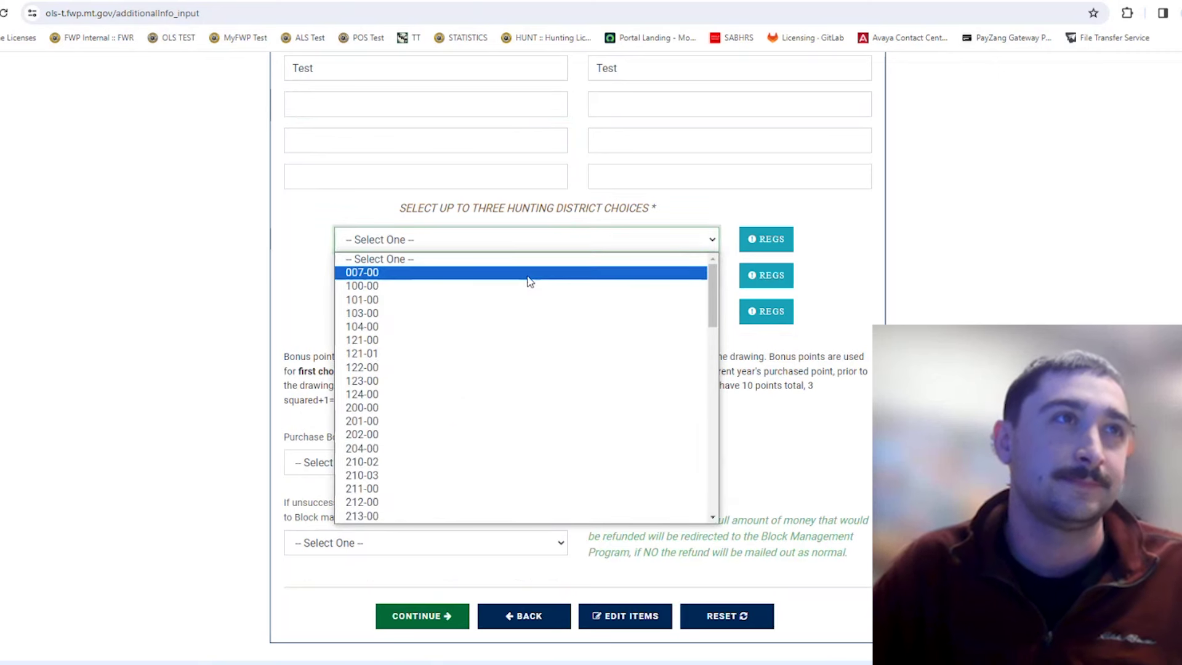
click(554, 208)
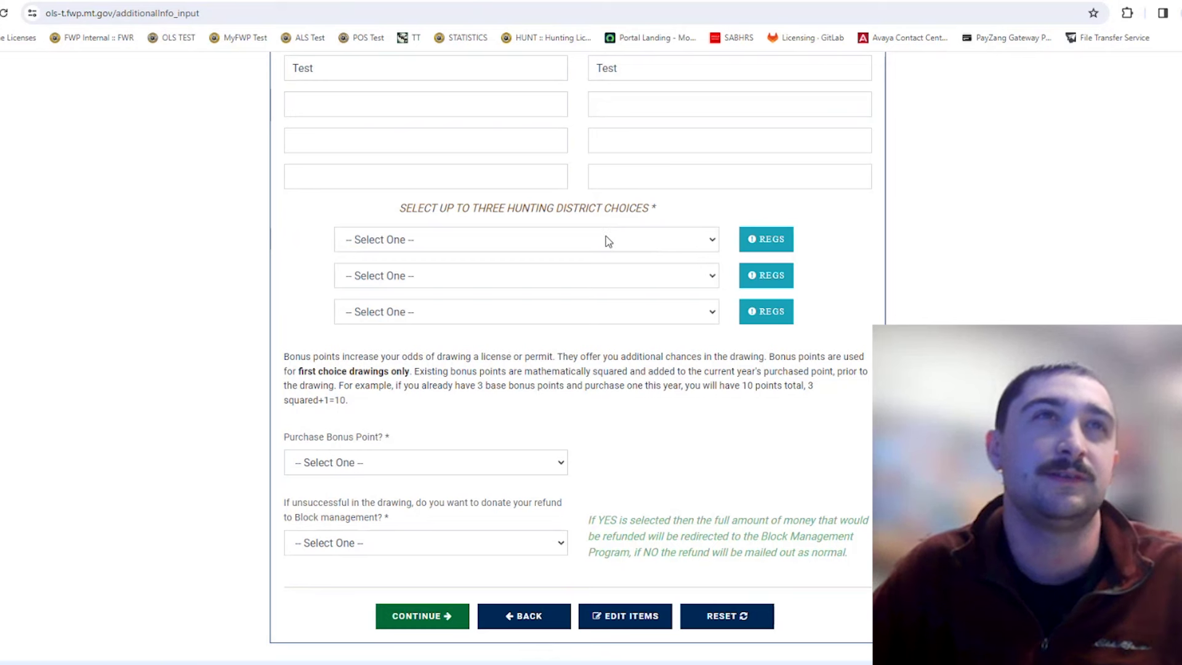
click(607, 240)
click(609, 242)
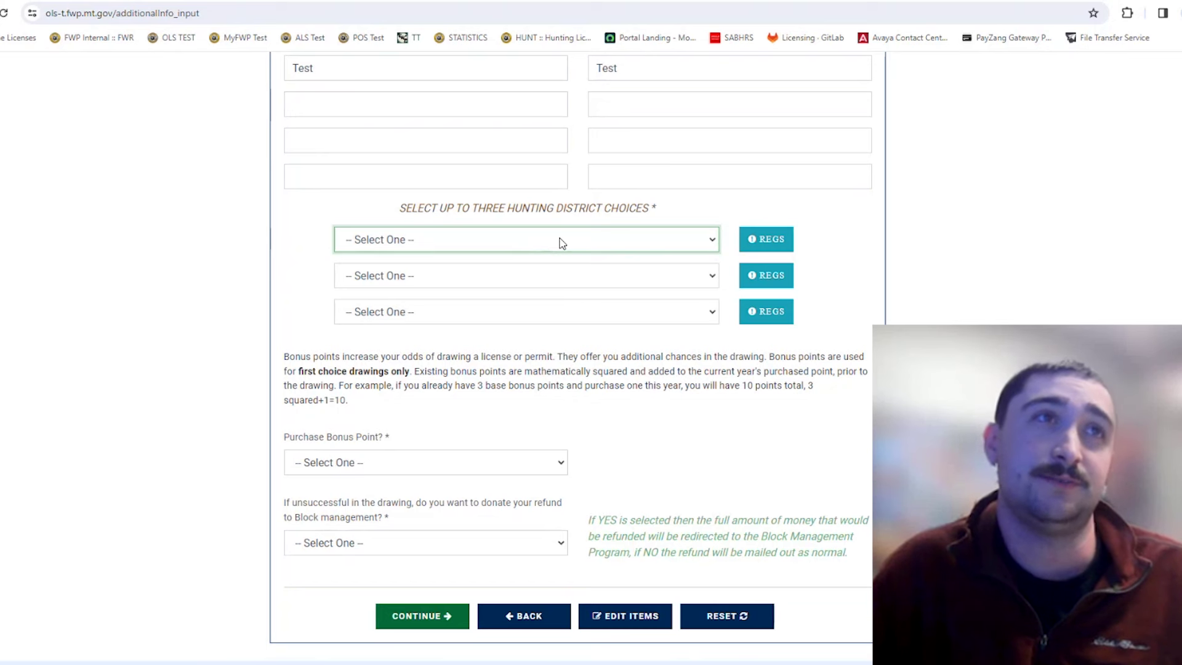
click(553, 278)
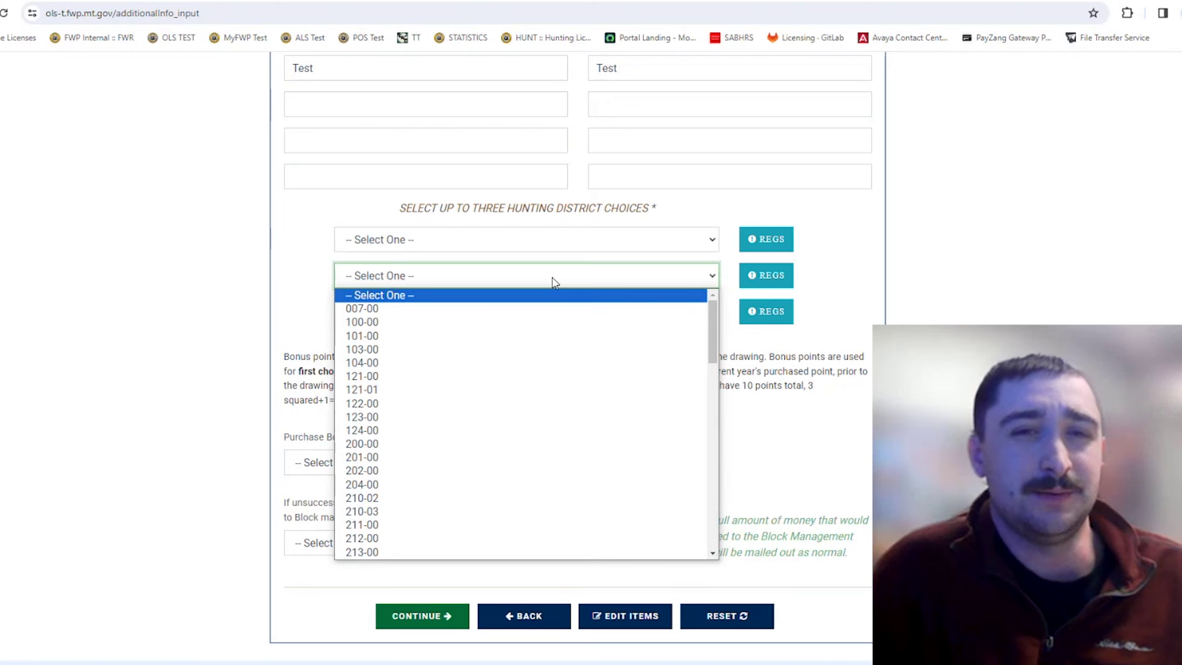
click(572, 251)
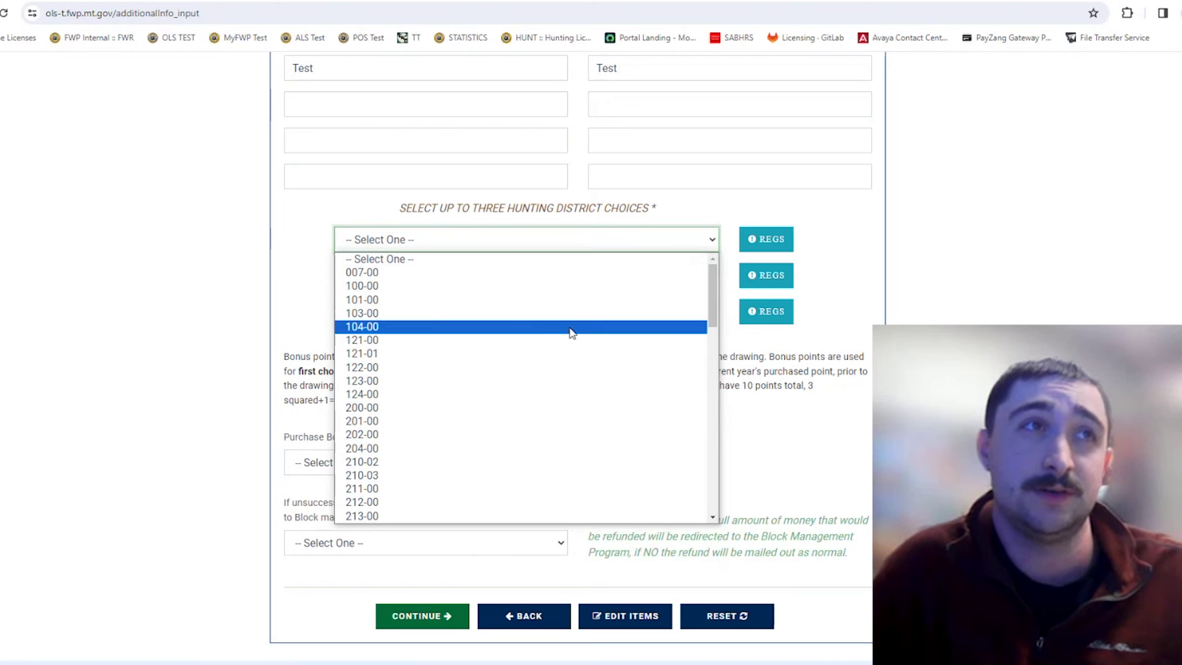
scroll(569, 336, down, 5)
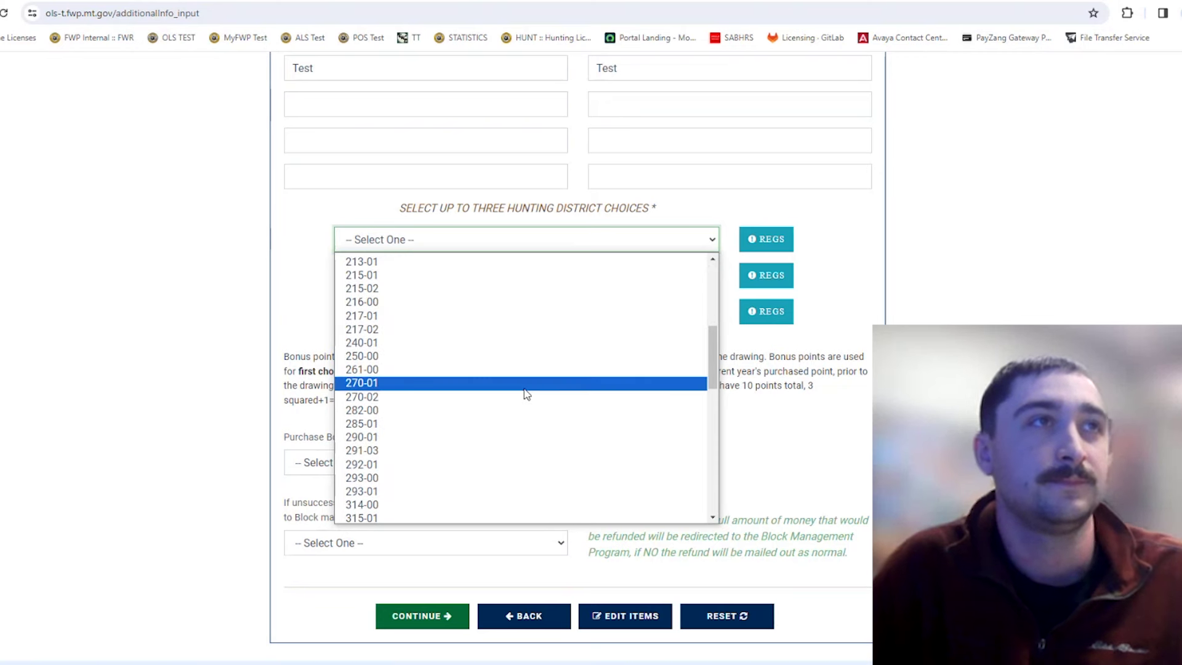
click(498, 385)
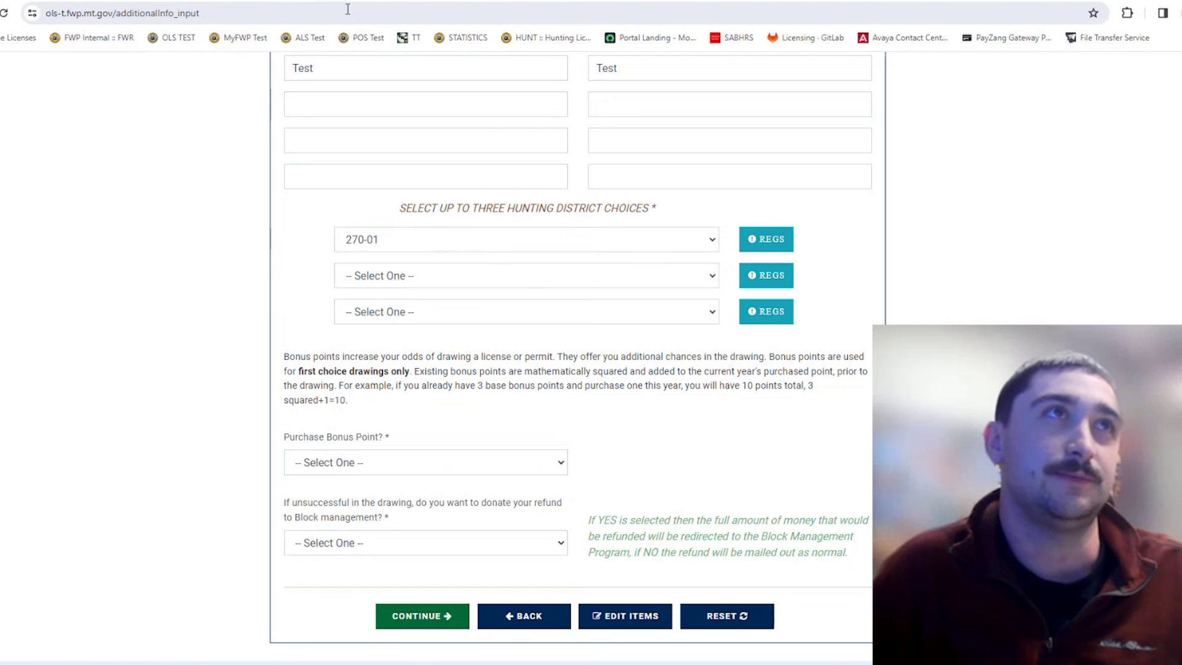
scroll(688, 536, down, 2)
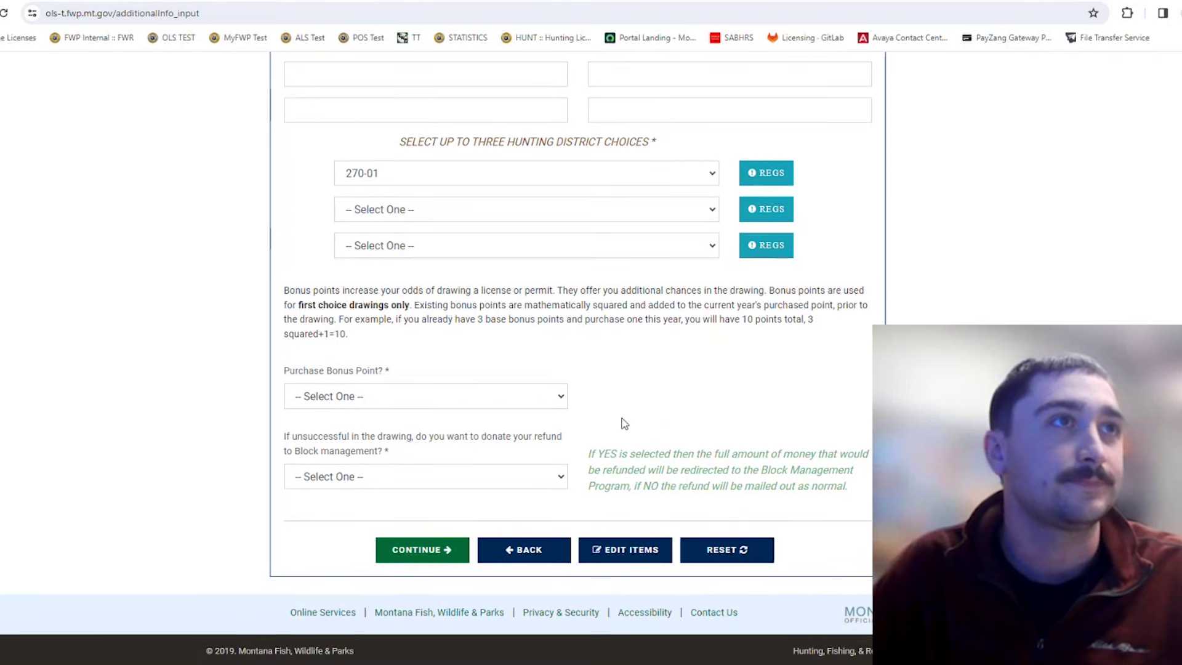
Set Purchase Bonus Point to No after briefly choosing Yes.
click(526, 404)
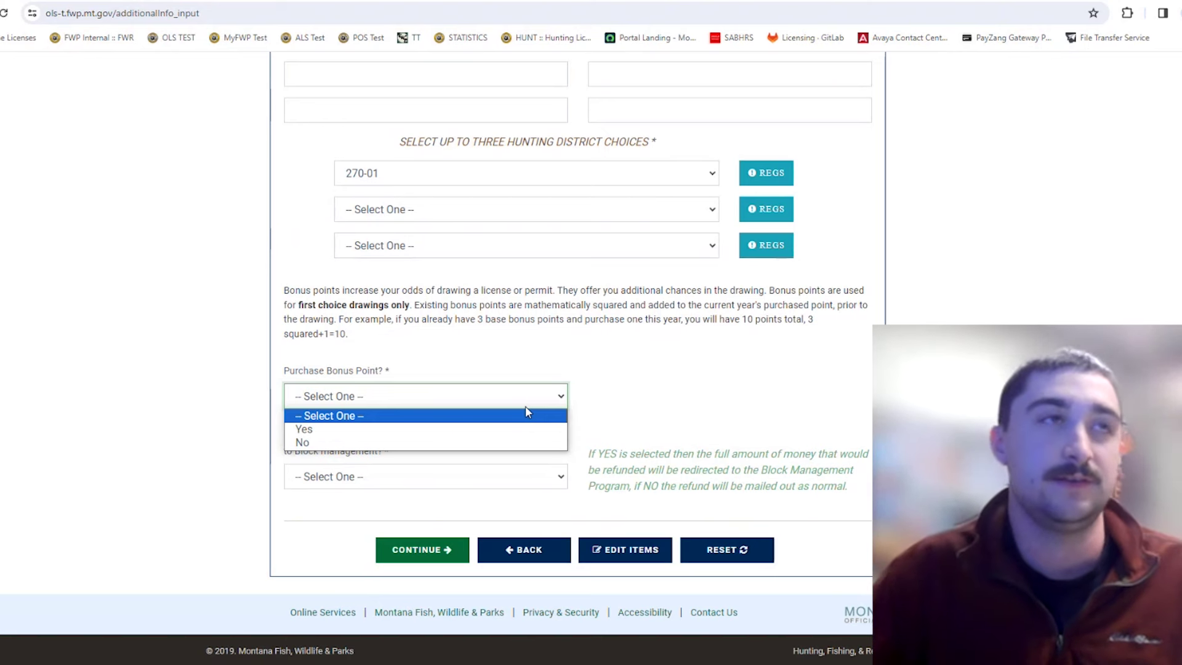
click(512, 429)
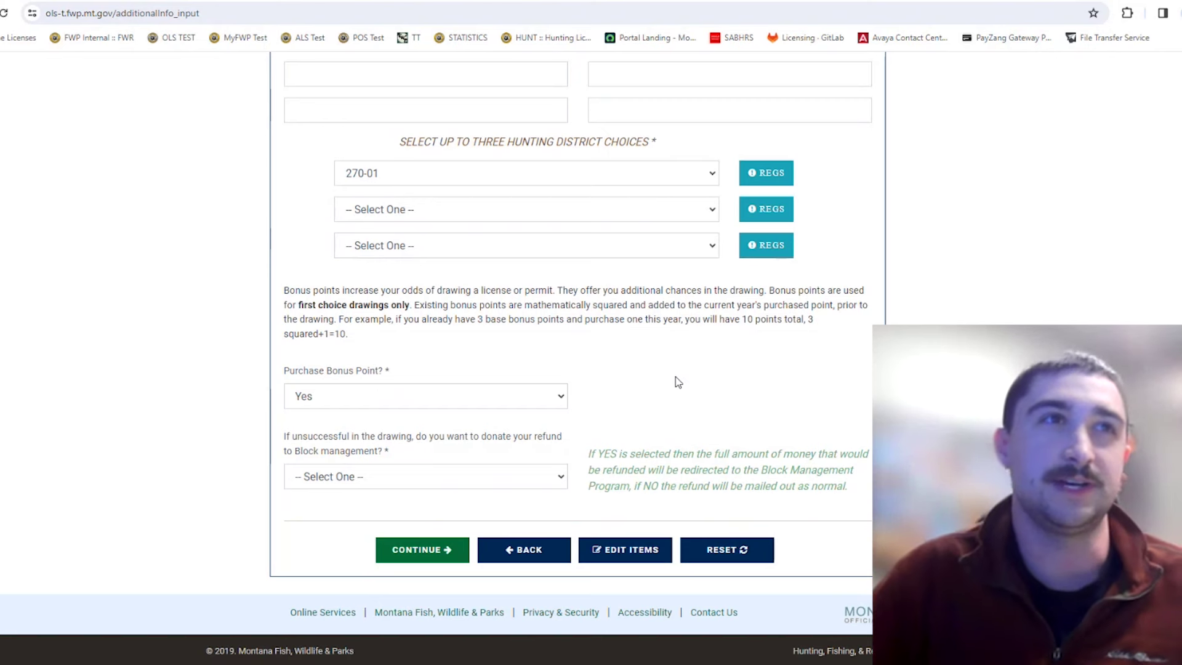
click(541, 397)
click(409, 442)
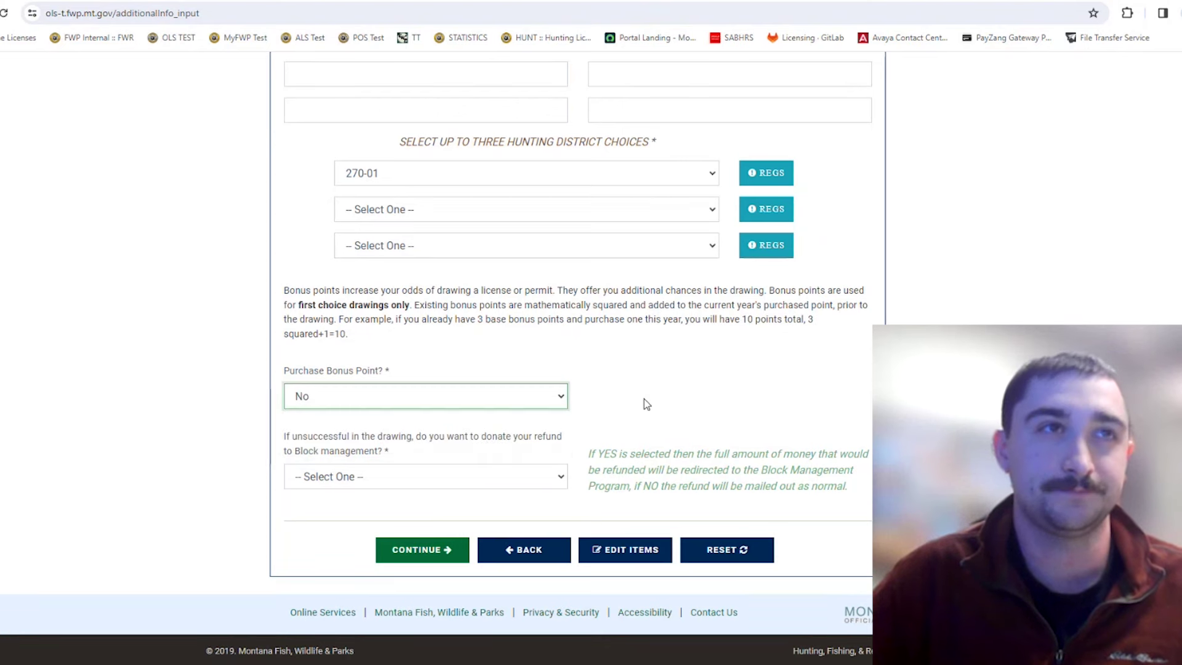
click(644, 399)
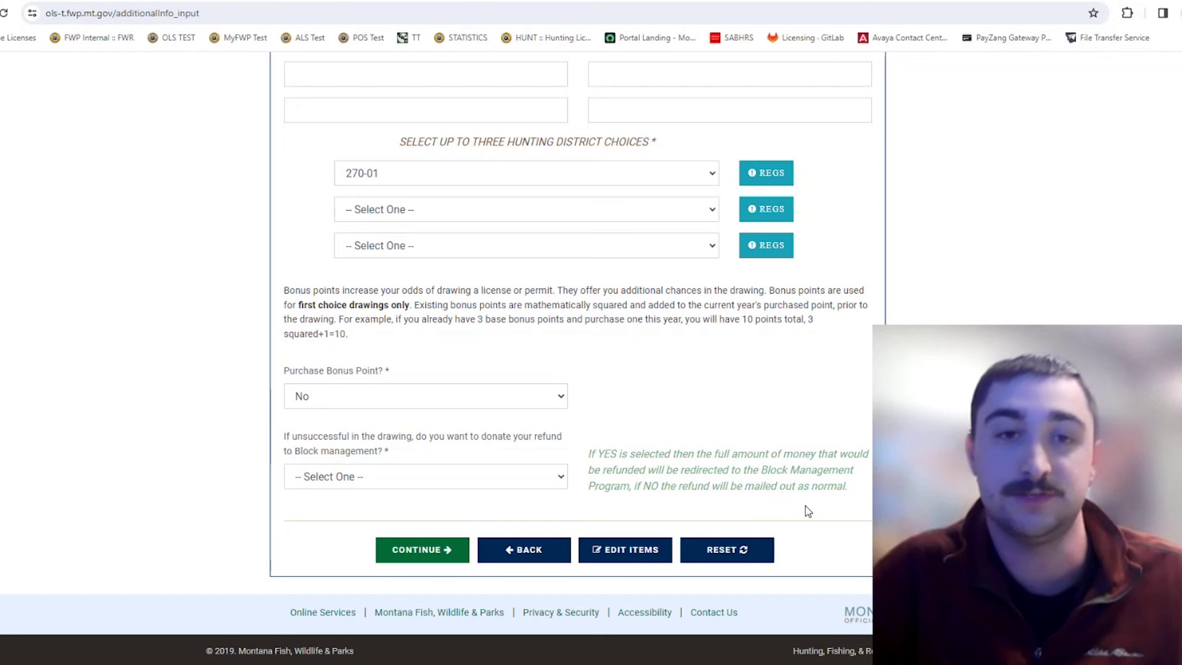
scroll(777, 431, up, 1)
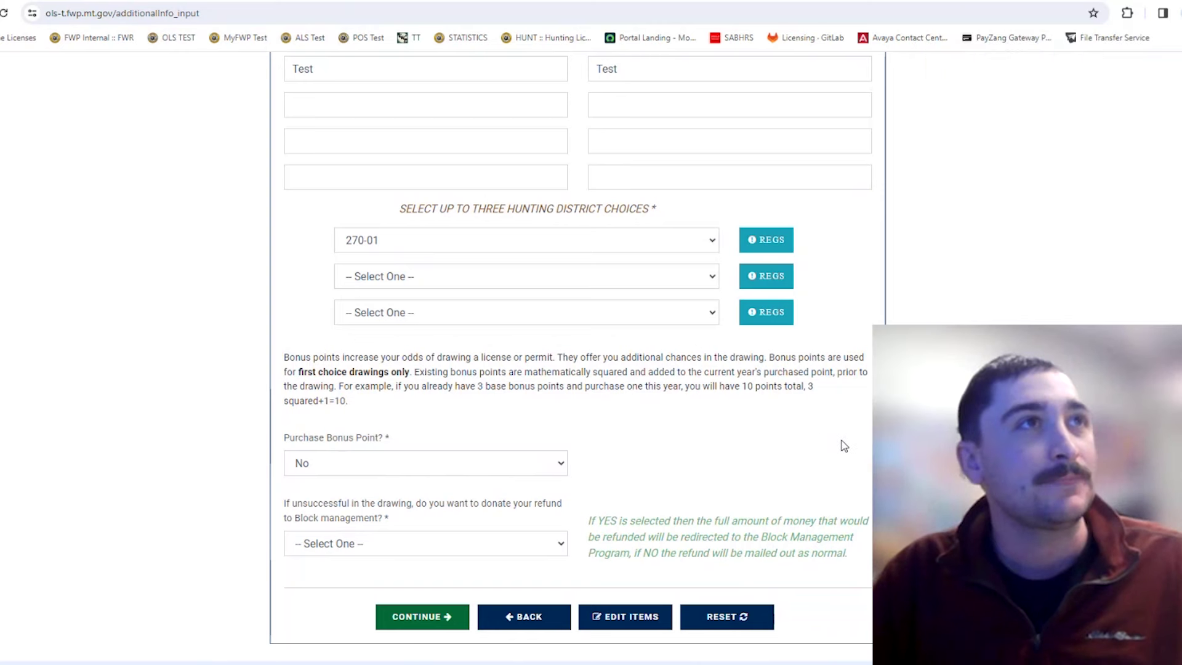
scroll(739, 444, up, 2)
scroll(635, 419, down, 3)
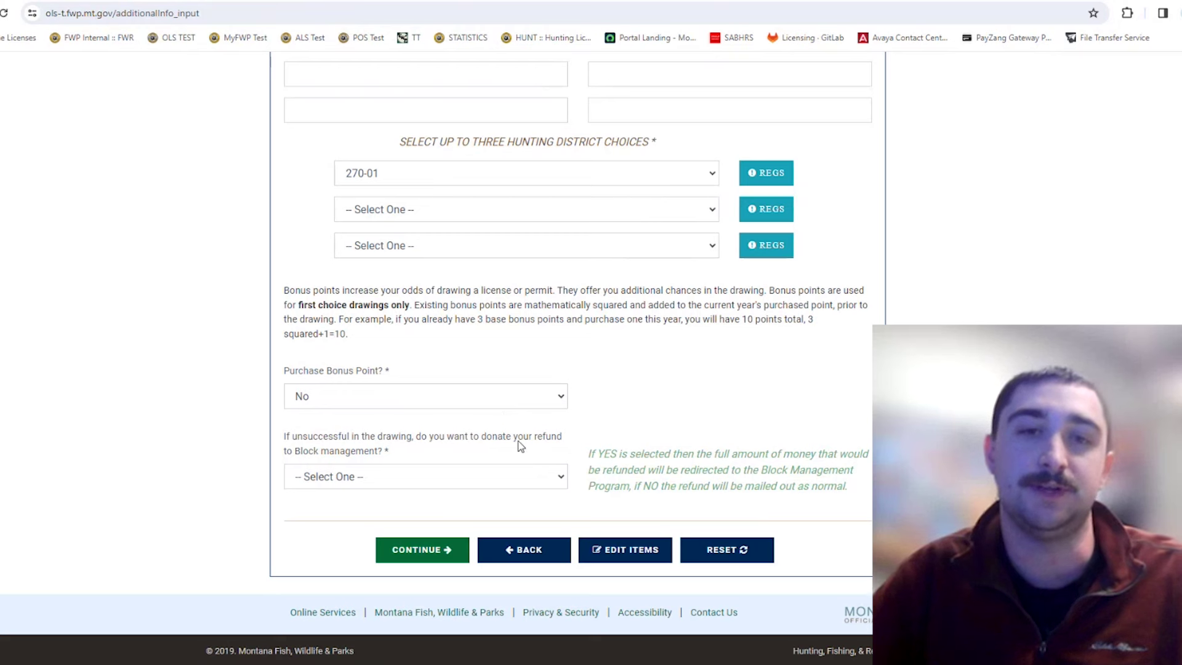
Set the Block Management refund donation to Yes after trying No, then review the form.
click(467, 477)
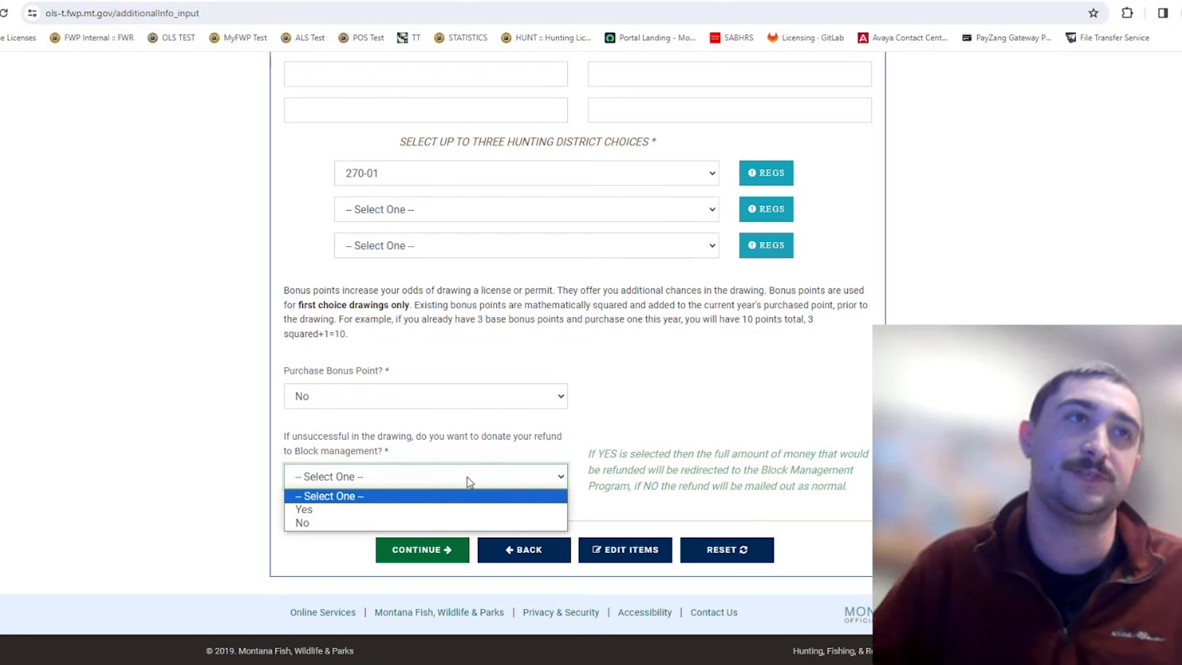
click(466, 509)
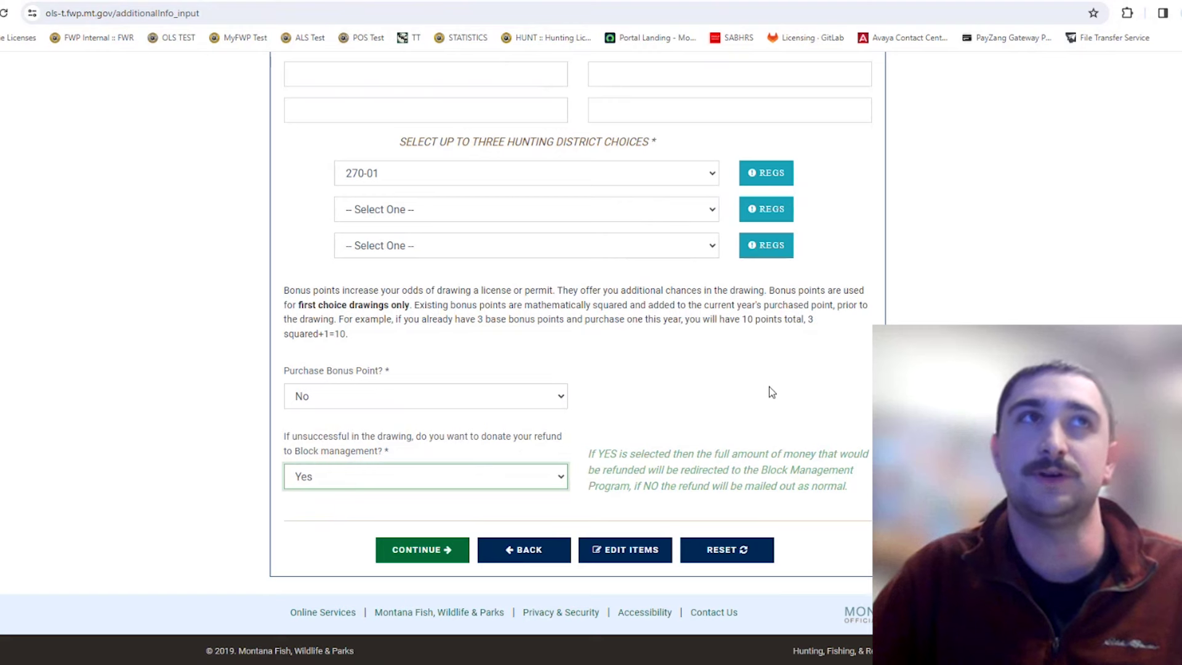
scroll(770, 419, up, 1)
scroll(770, 419, up, 3)
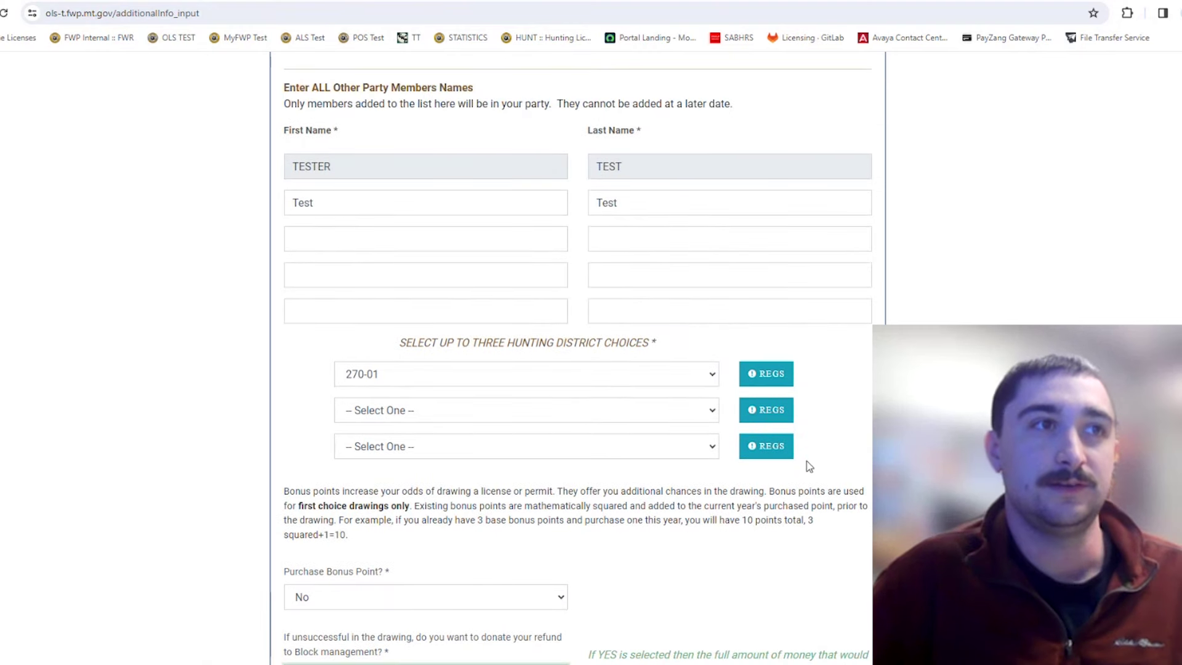
scroll(807, 467, down, 4)
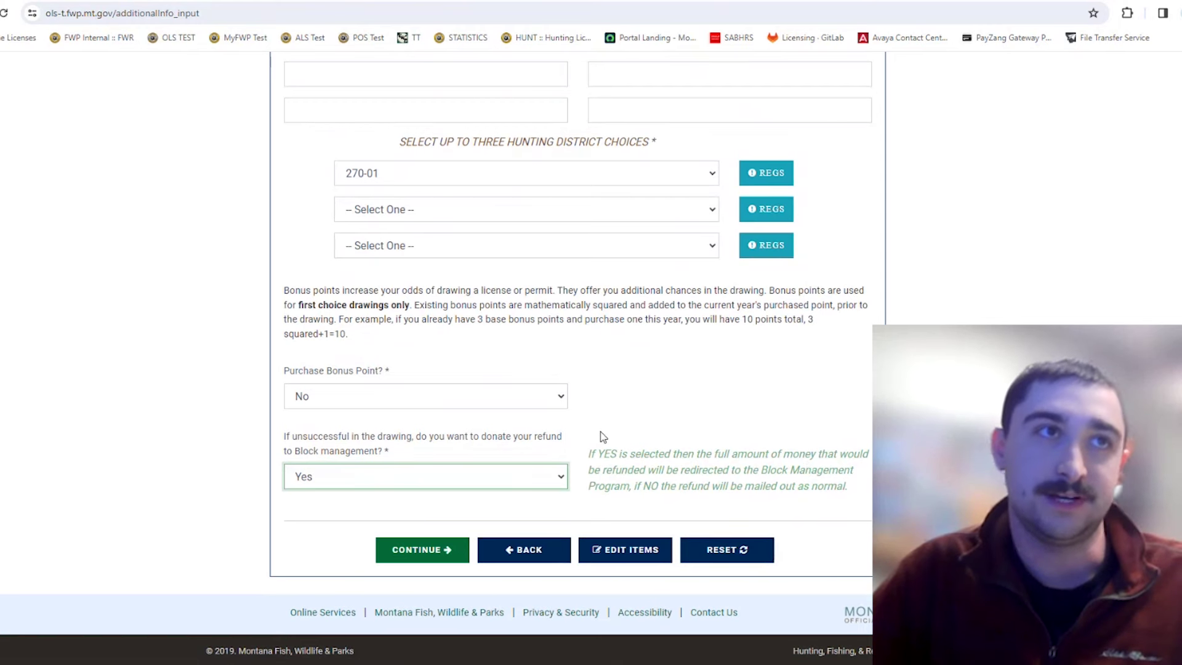
click(495, 486)
click(467, 520)
click(695, 392)
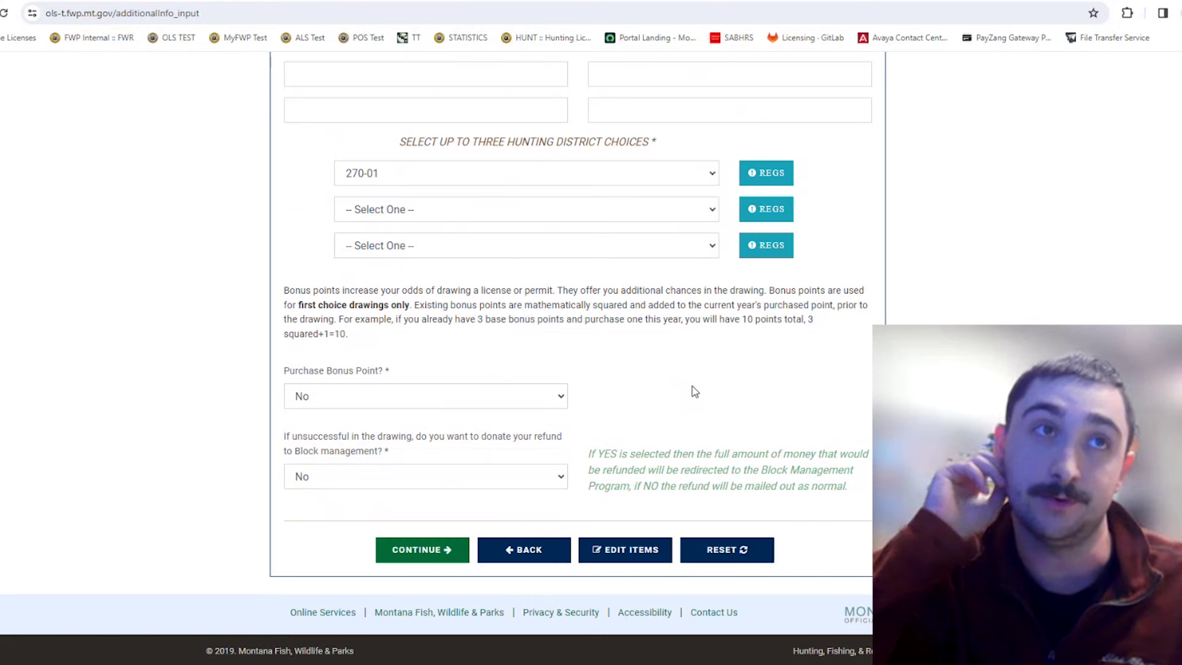
click(502, 473)
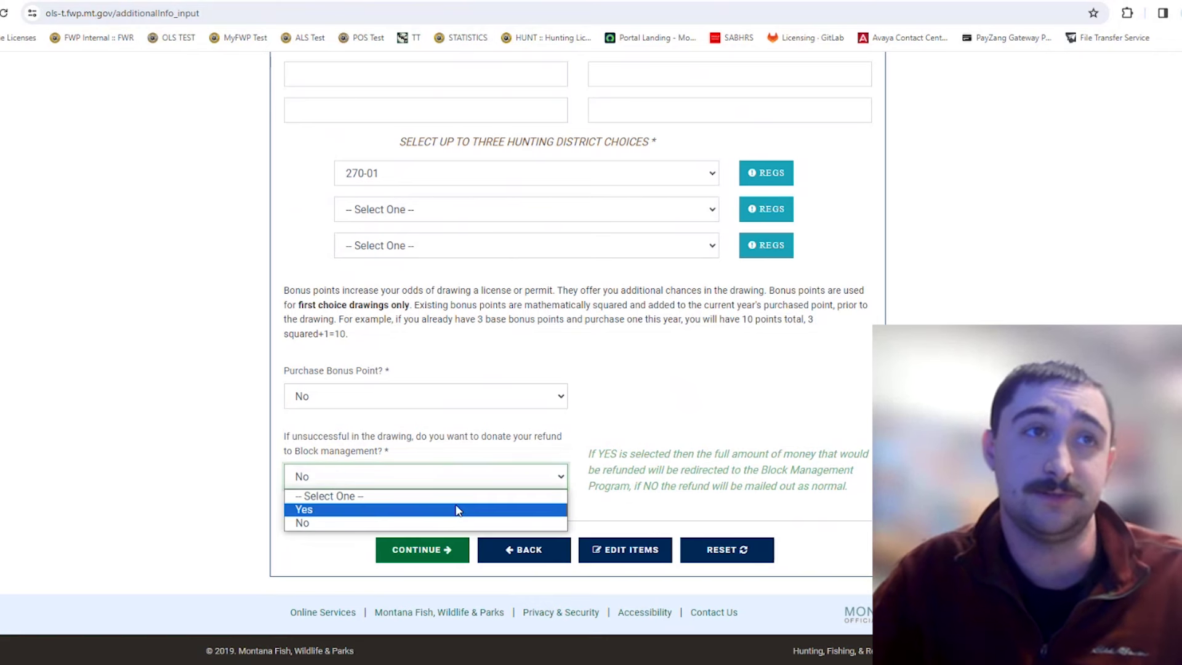
click(457, 510)
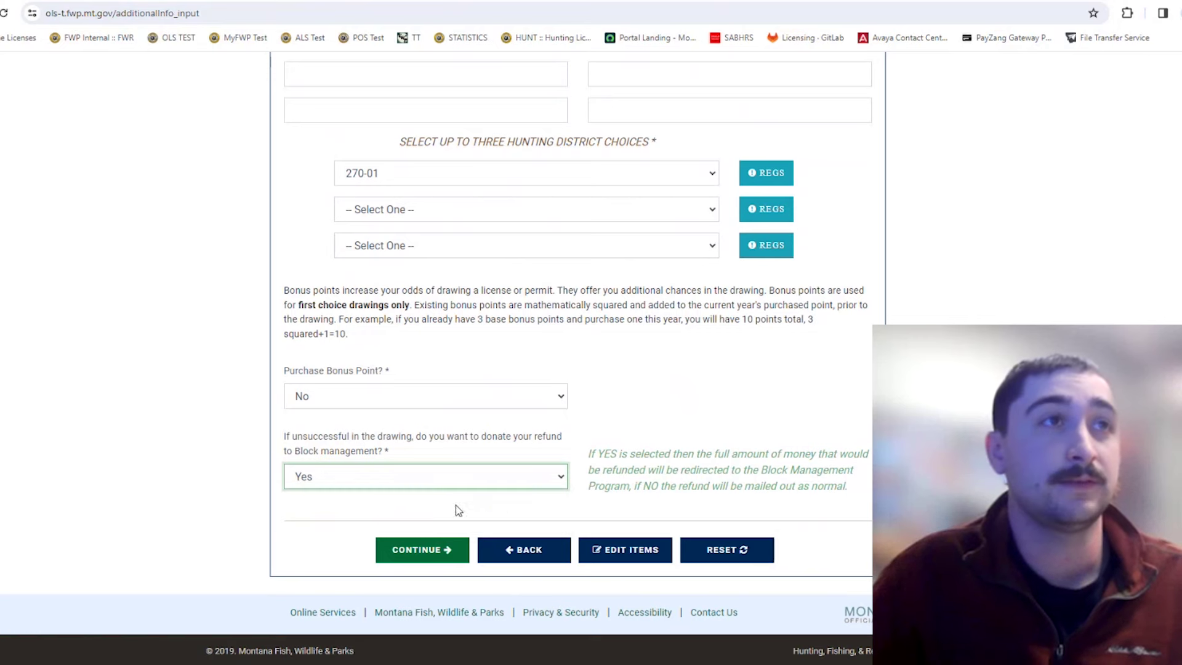
scroll(599, 468, up, 7)
scroll(599, 467, down, 7)
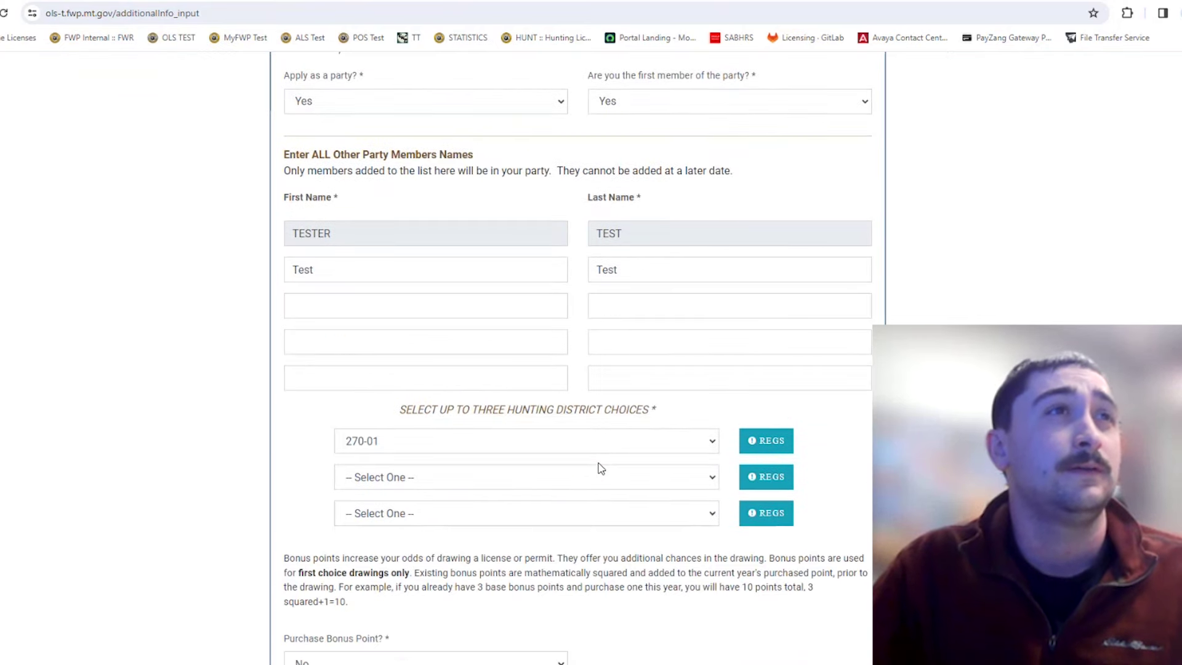
Submit the current choices and apply alone rather than as a party.
click(433, 562)
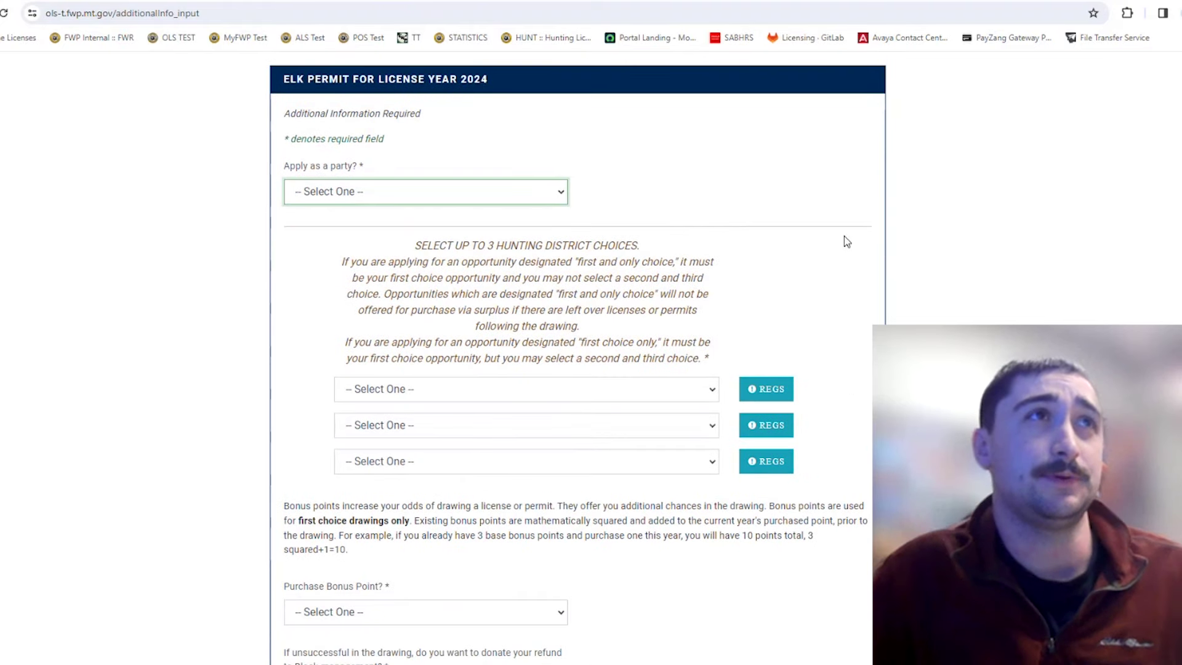
click(486, 201)
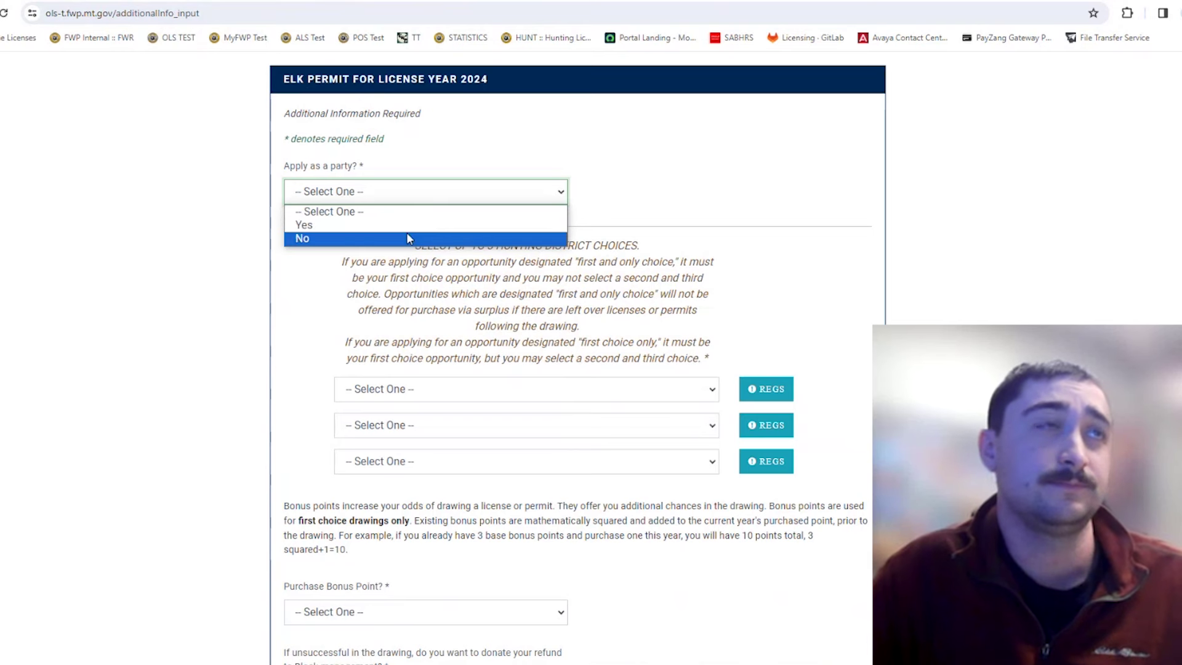
click(409, 240)
click(743, 219)
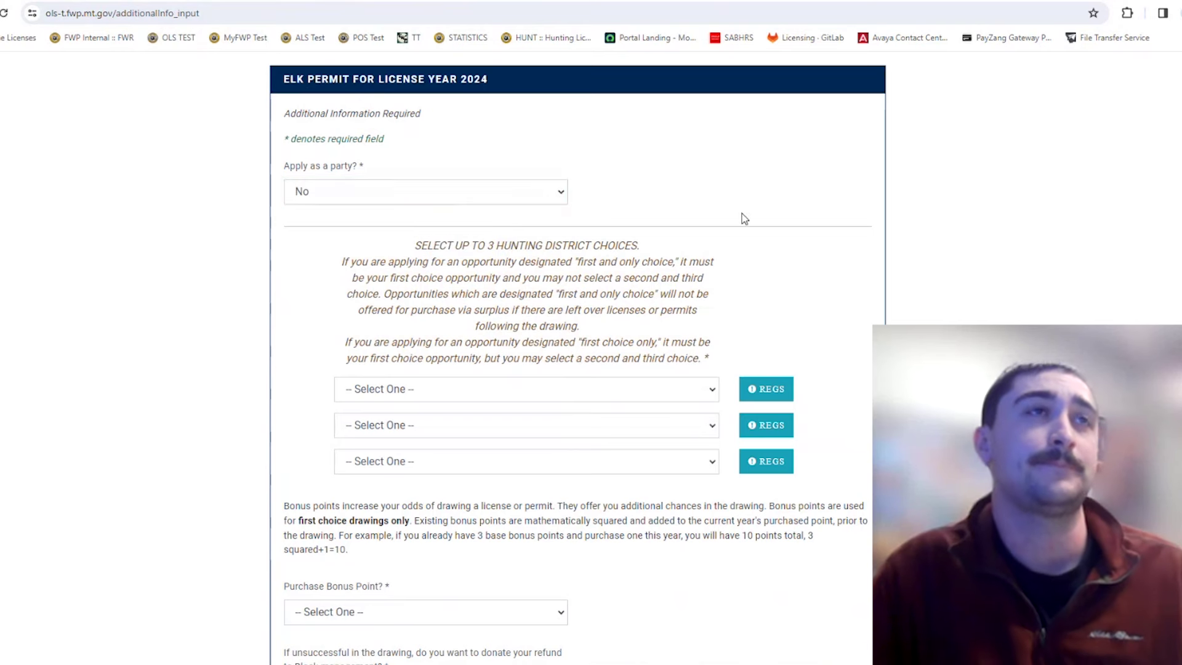
scroll(743, 218, down, 2)
scroll(744, 219, down, 1)
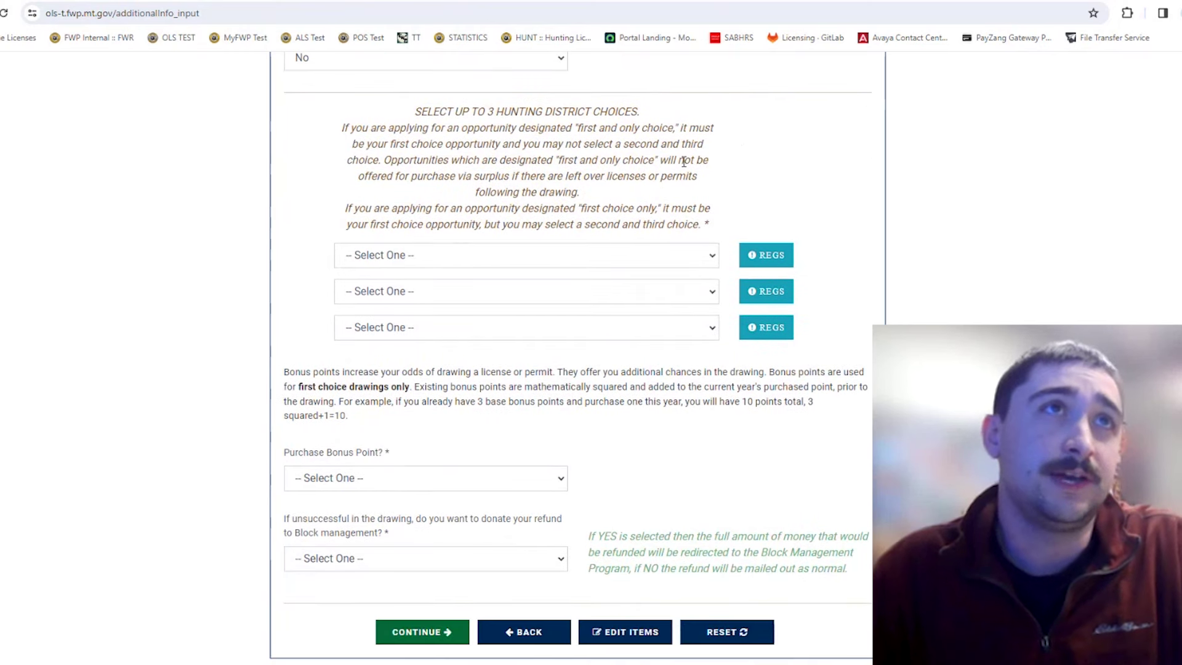
Set the first hunting district choice to 270-45 (First Choice Only), replacing 411-20.
click(606, 265)
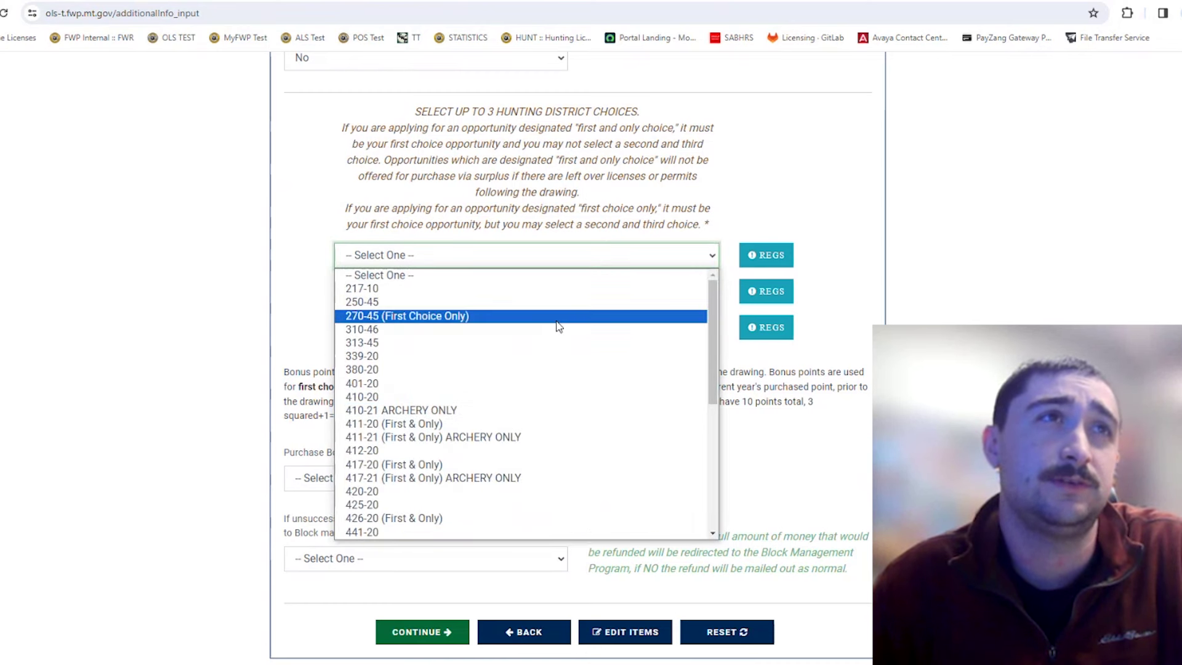
click(748, 211)
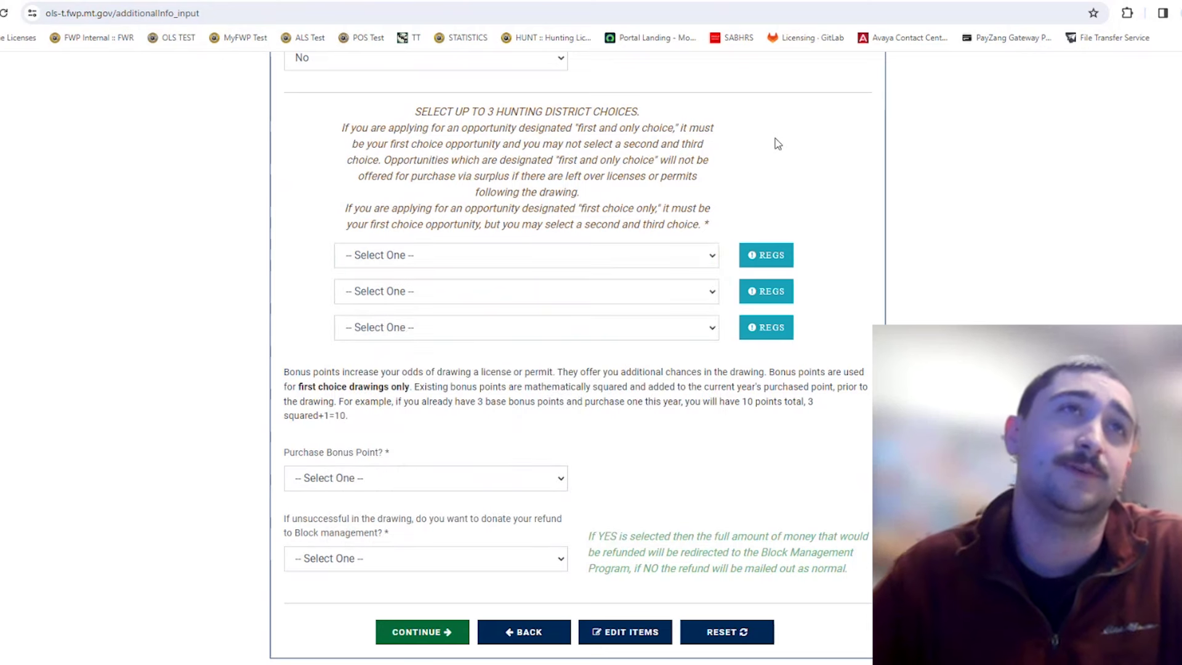
click(672, 257)
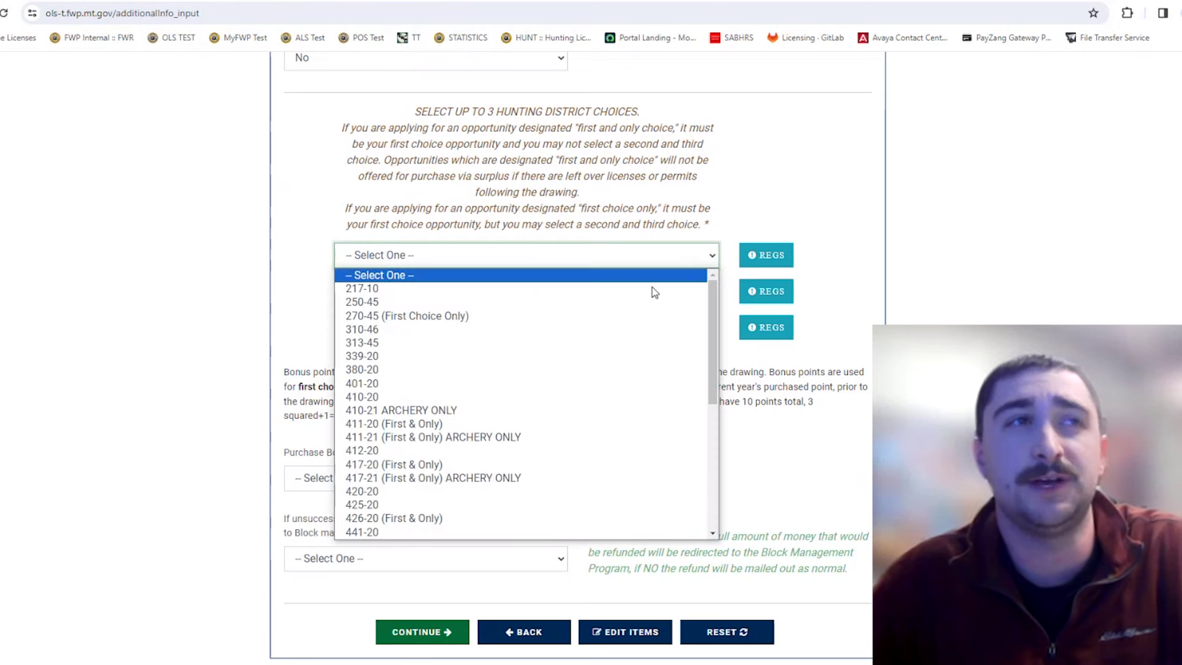
click(543, 424)
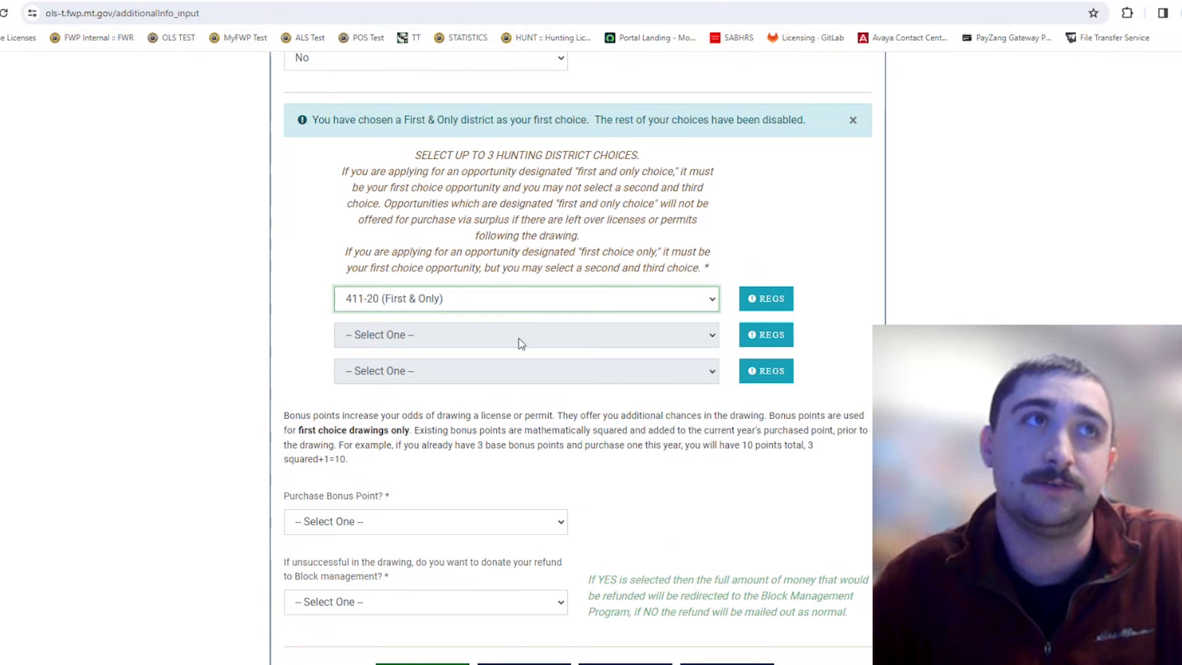
click(506, 303)
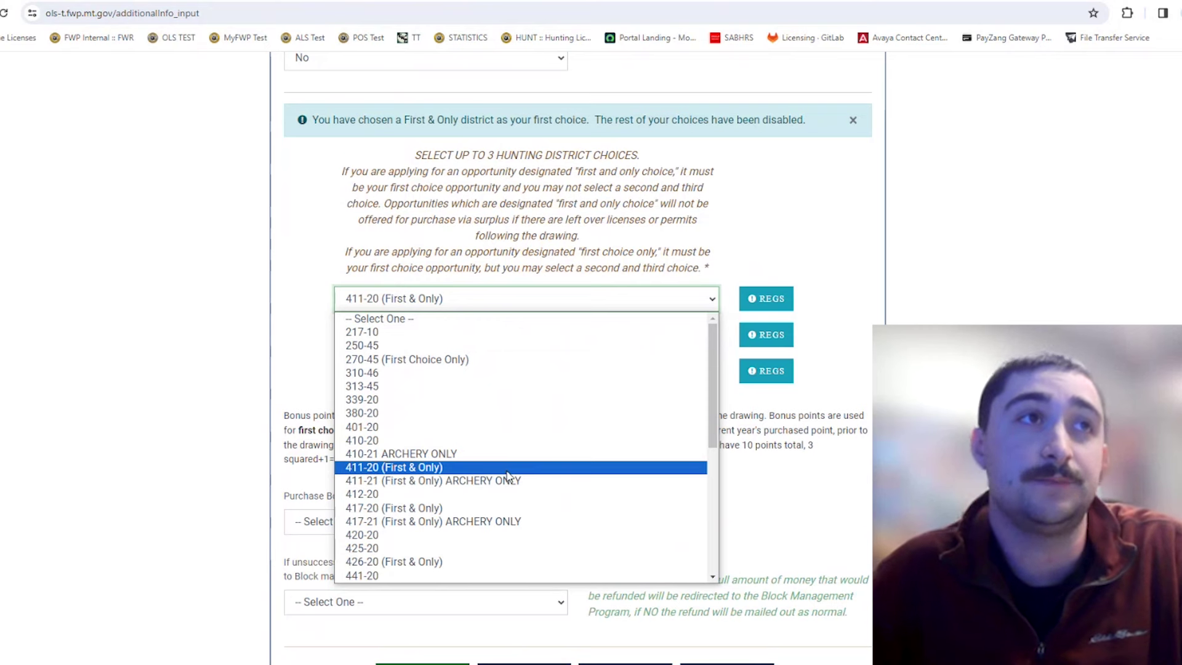
click(489, 359)
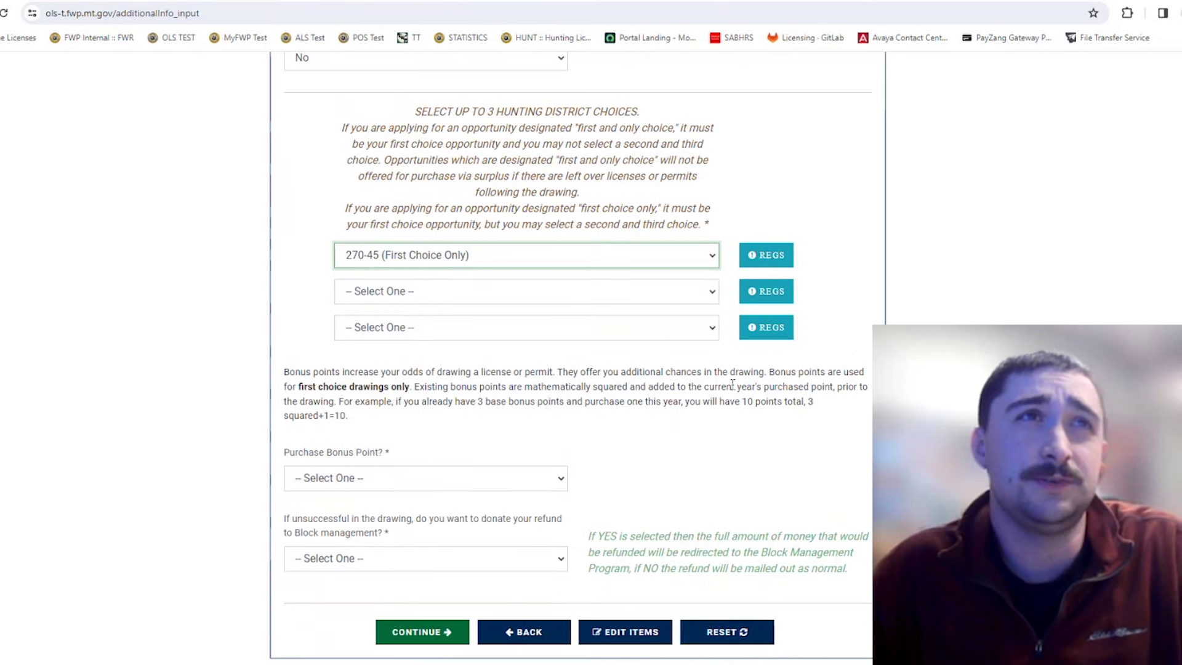
scroll(859, 365, up, 1)
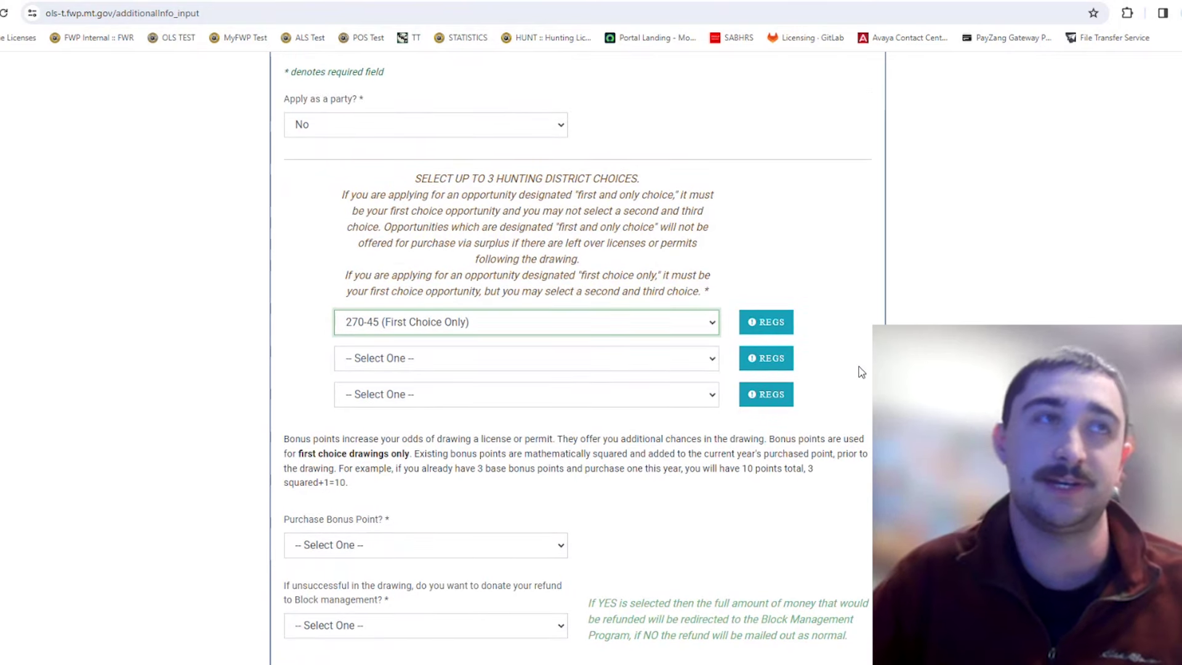
Leave the second and third district choices at Select One, keeping 270-45 first.
click(618, 364)
click(603, 365)
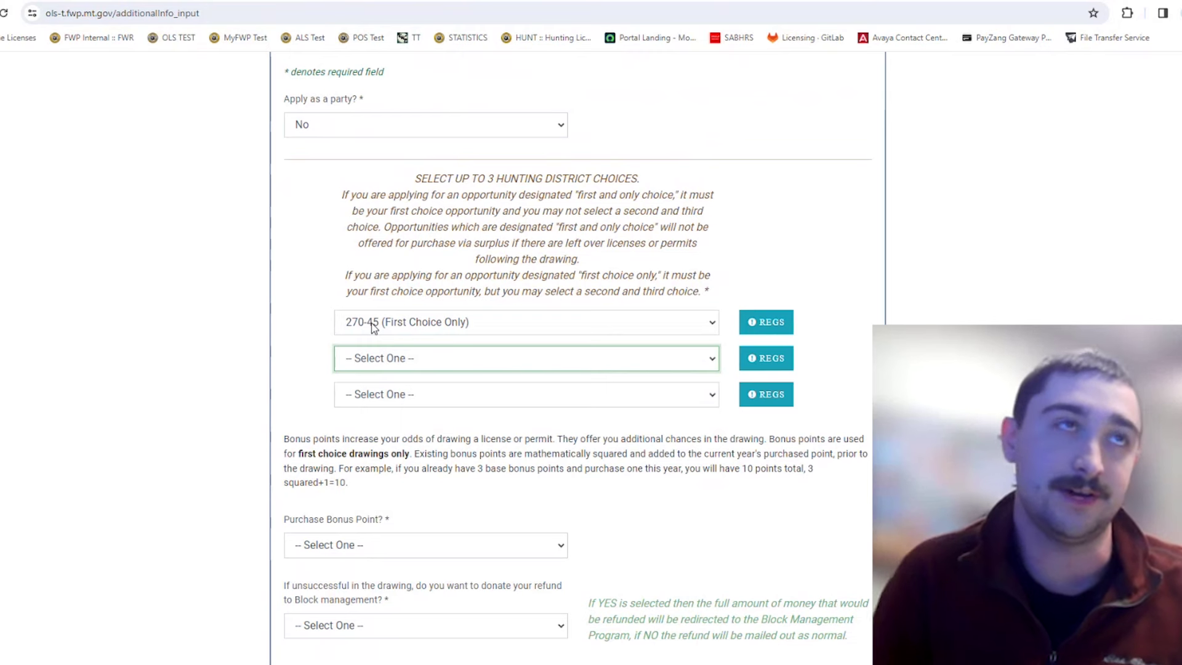
click(403, 331)
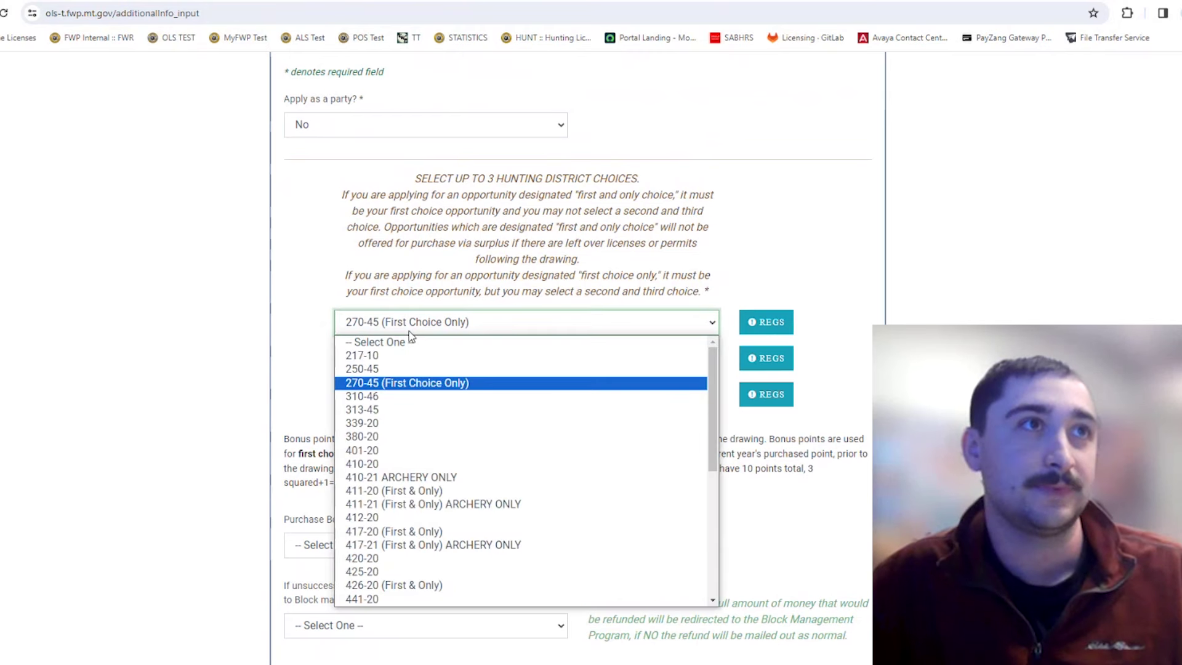
scroll(443, 396, down, 2)
scroll(448, 406, up, 3)
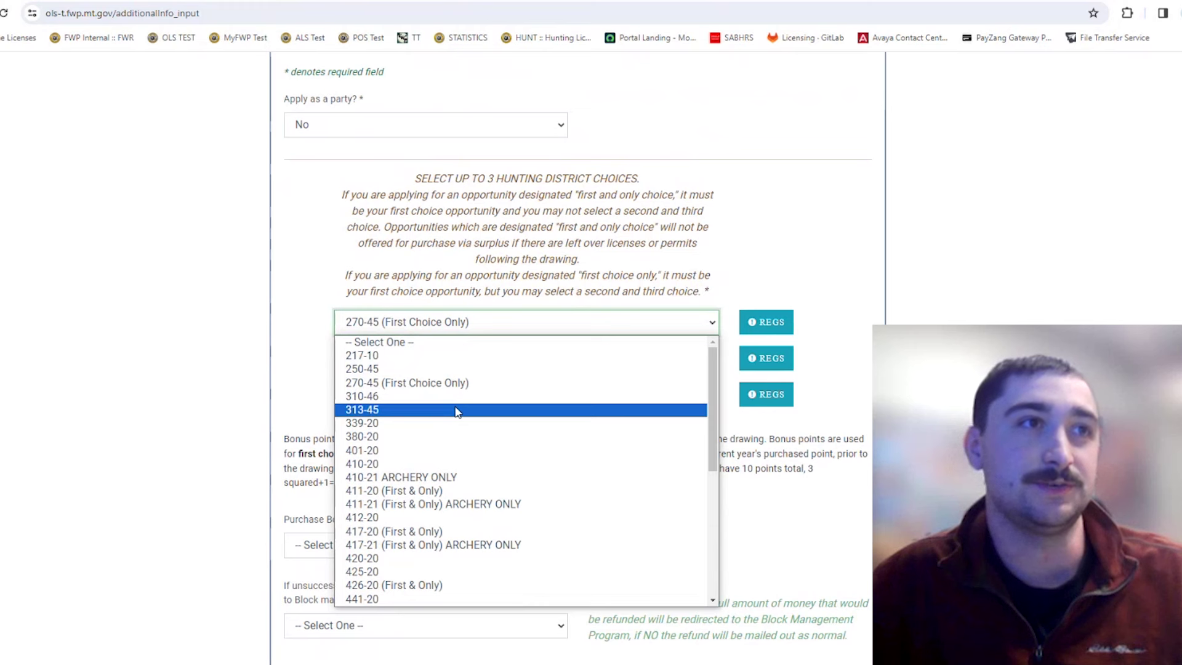
scroll(462, 415, down, 5)
scroll(488, 417, up, 5)
click(601, 298)
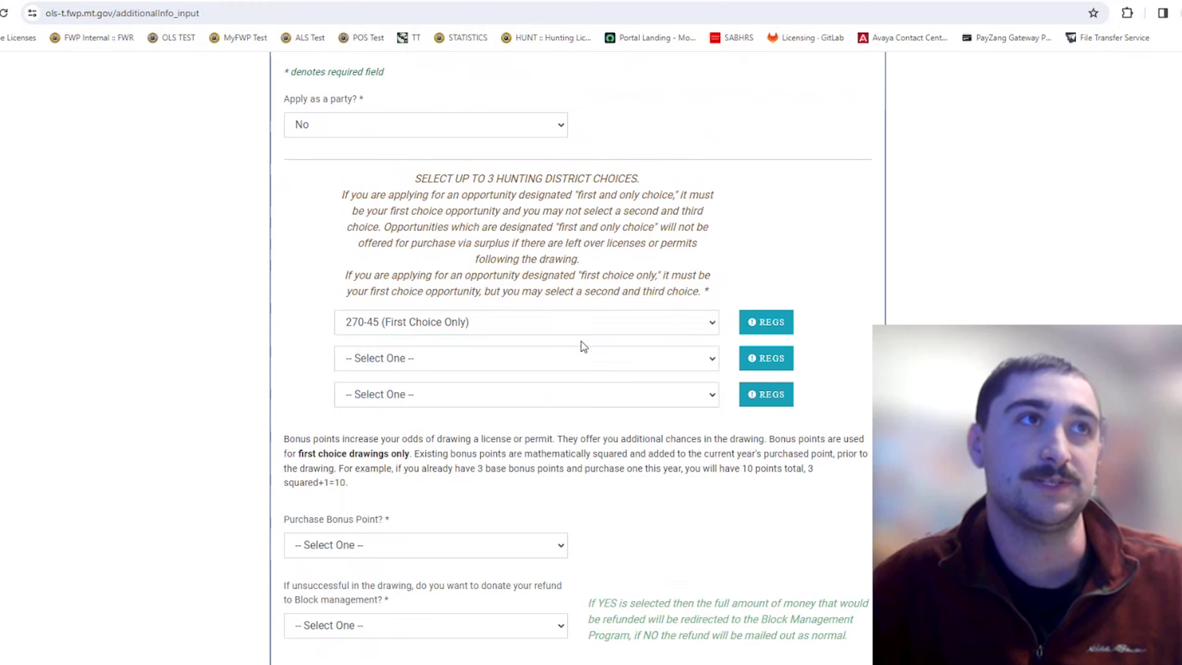
click(567, 359)
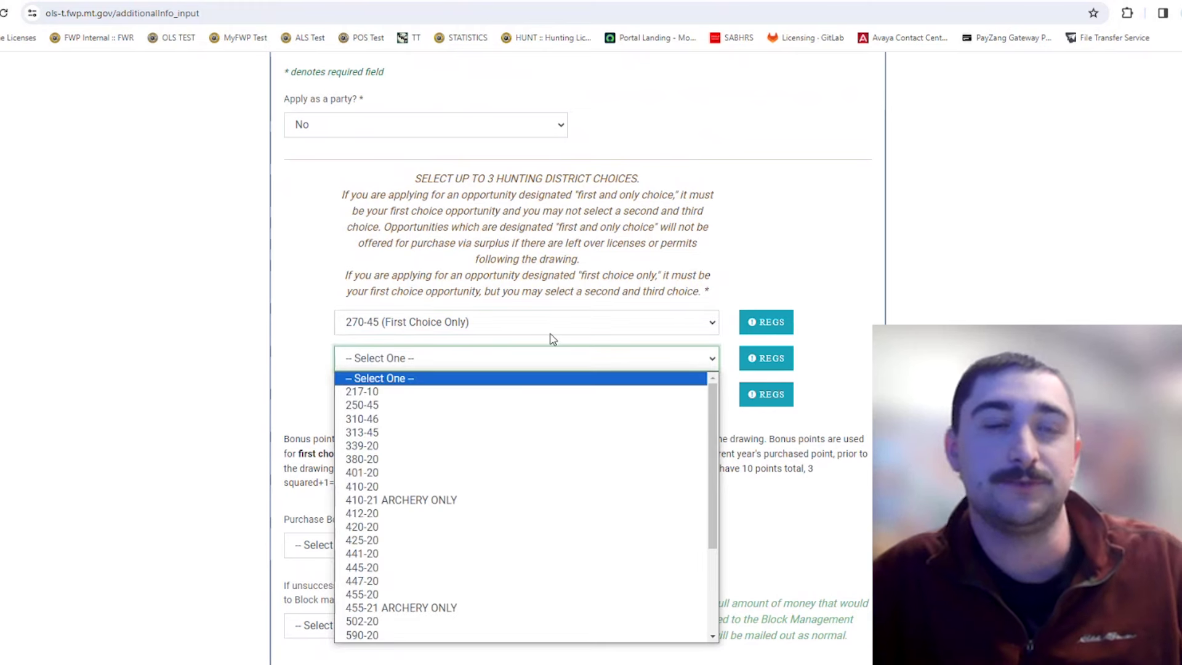
click(718, 274)
scroll(774, 222, down, 1)
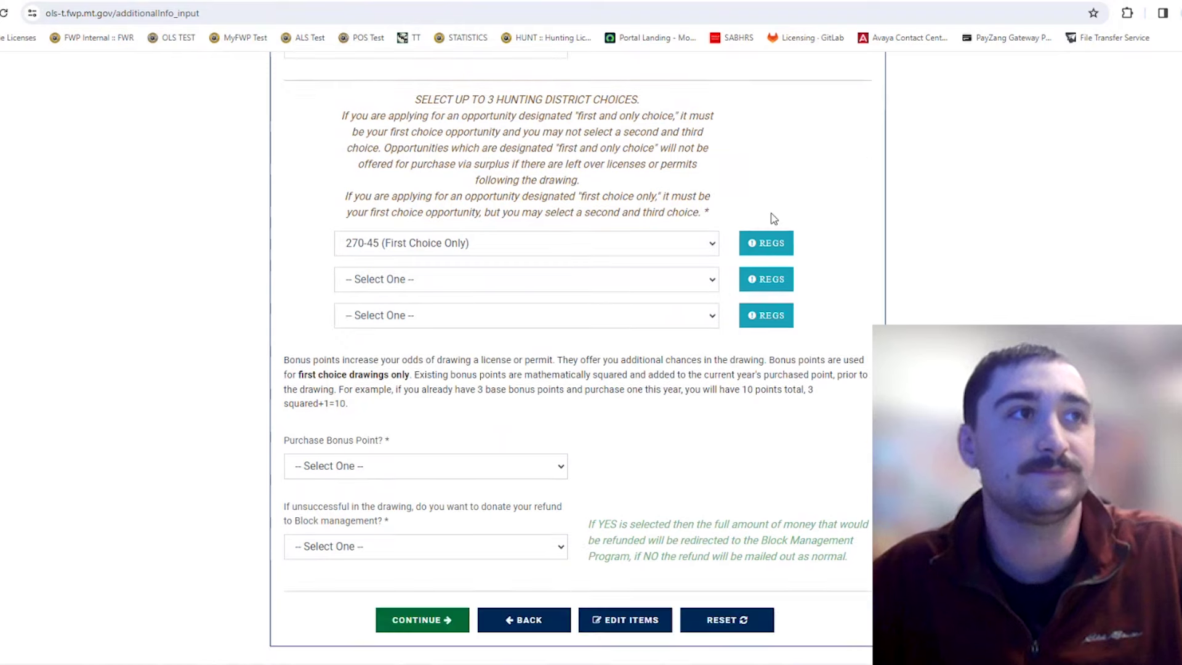
scroll(774, 219, down, 1)
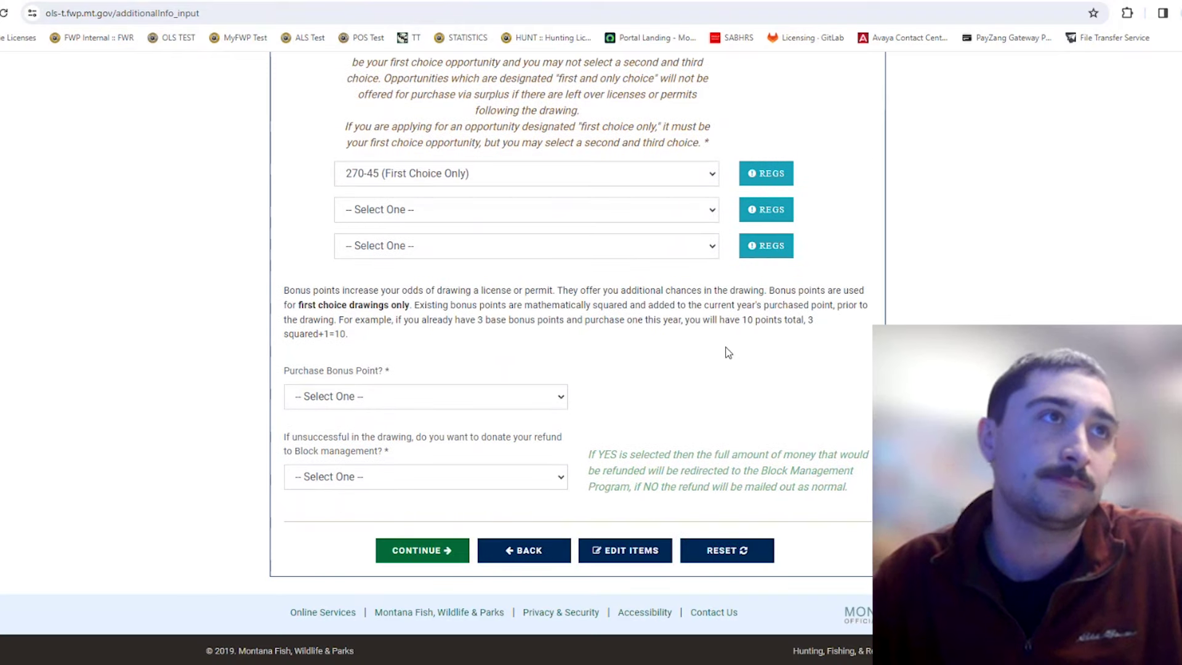
click(501, 409)
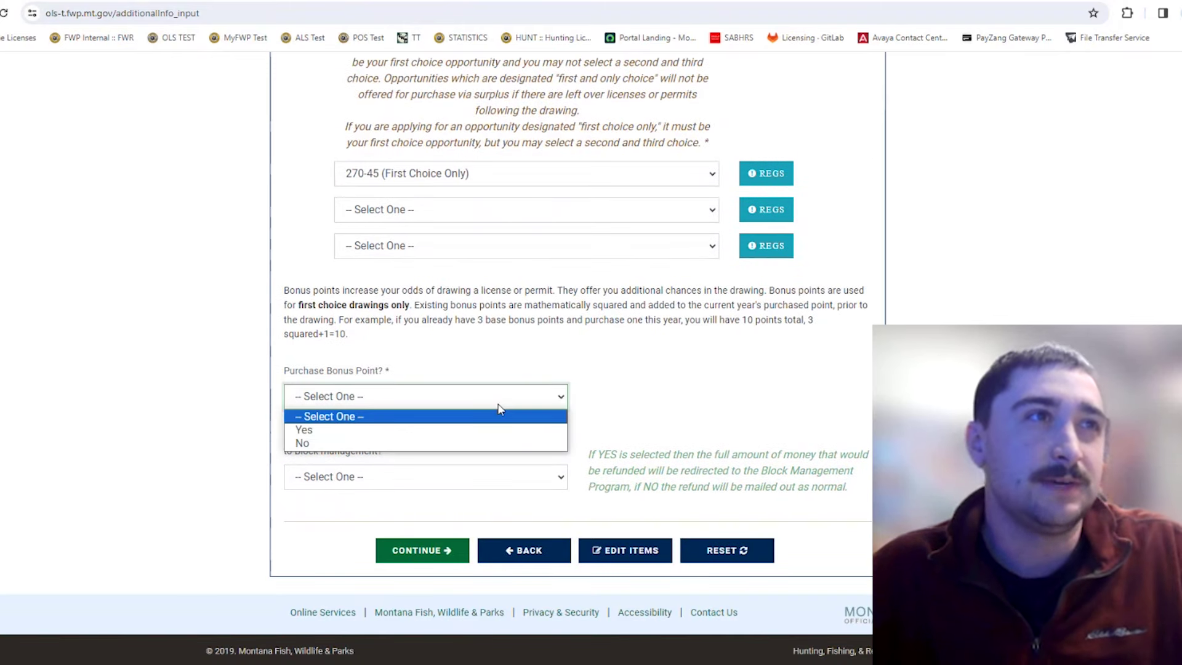
Choose Yes for the bonus point, answer the Block management refund question, and continue.
click(456, 444)
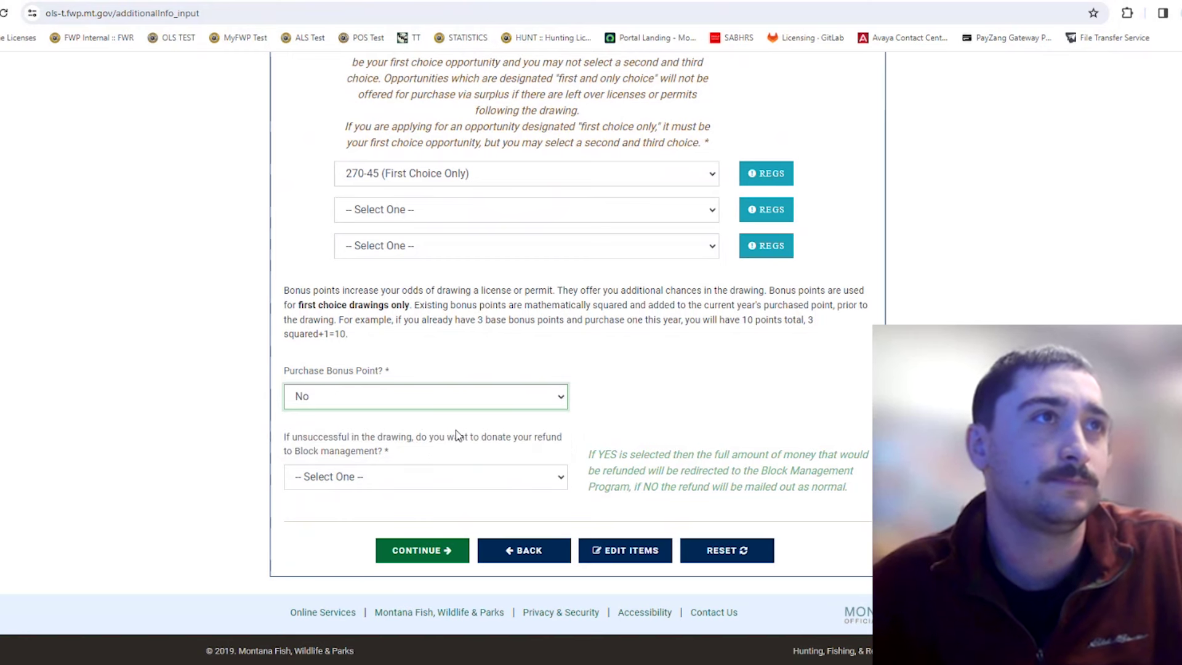
click(456, 402)
click(455, 431)
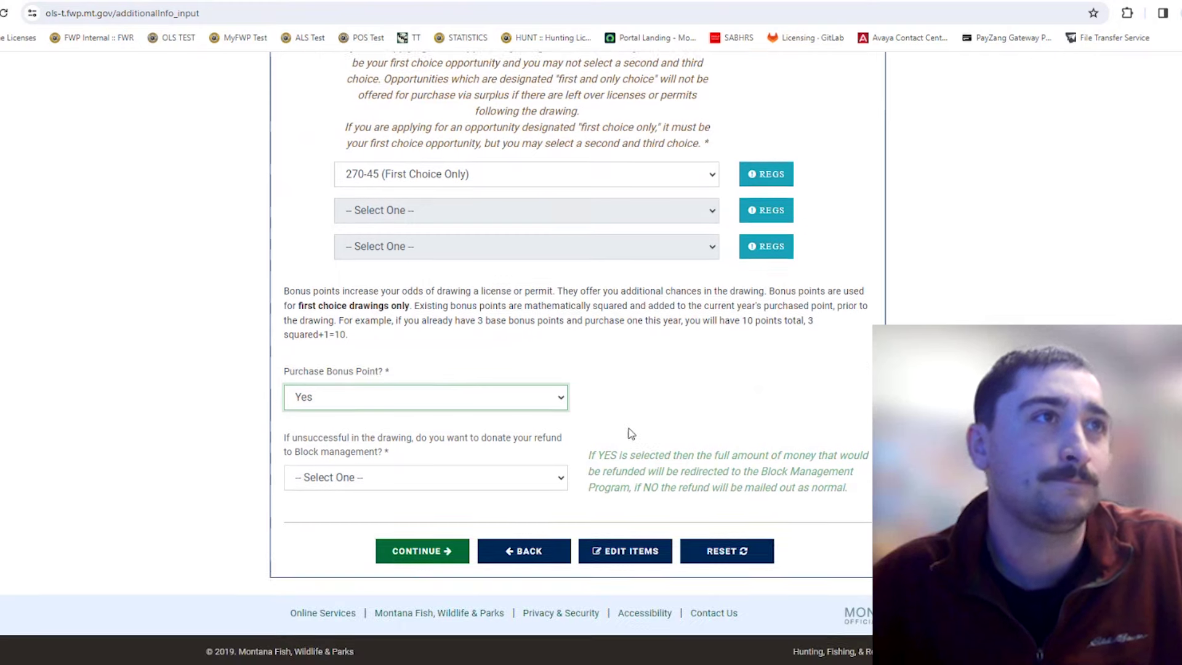
click(474, 476)
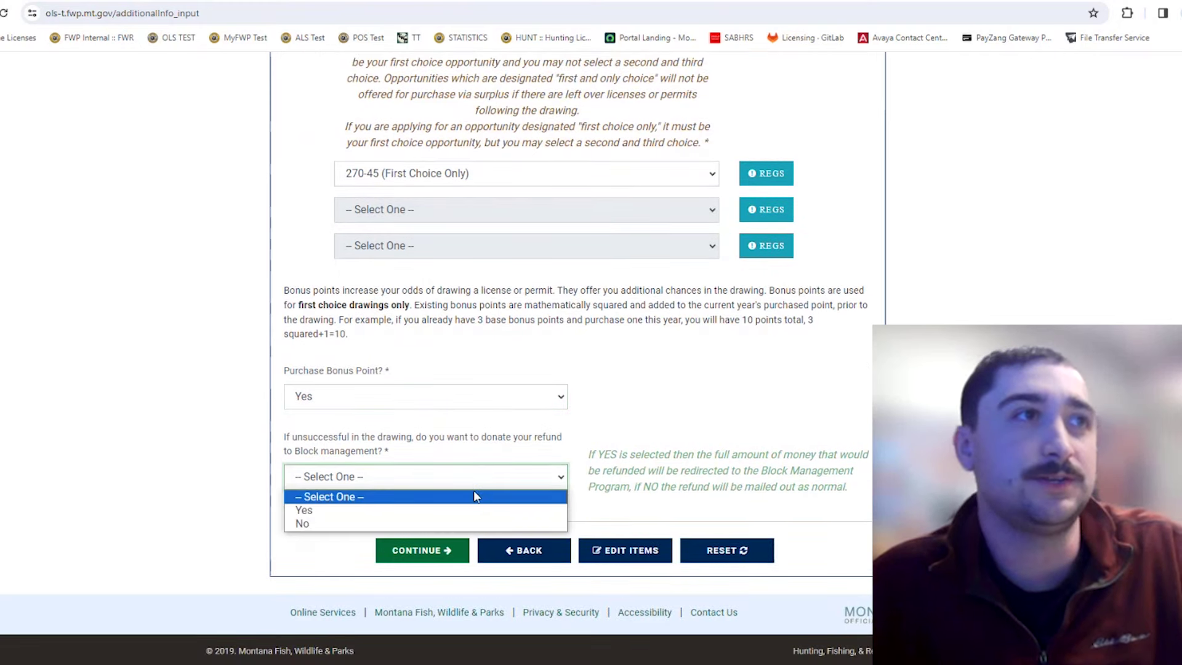
click(425, 510)
click(423, 550)
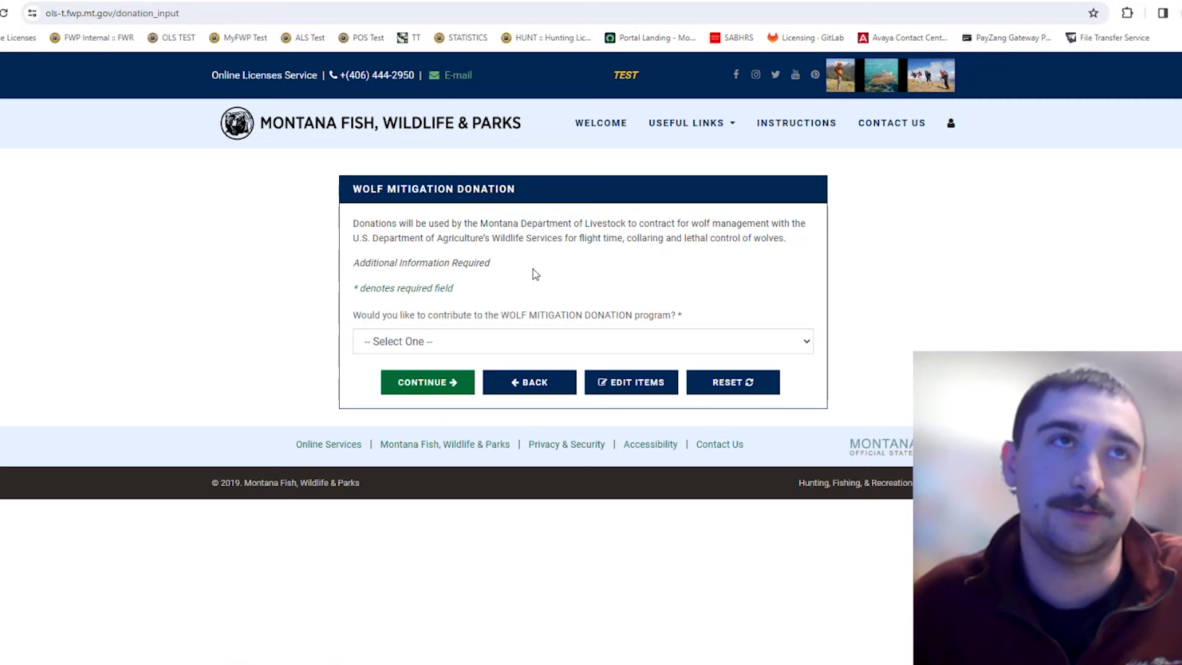
Answer No to the wolf mitigation donation and continue to the shopping cart.
click(560, 337)
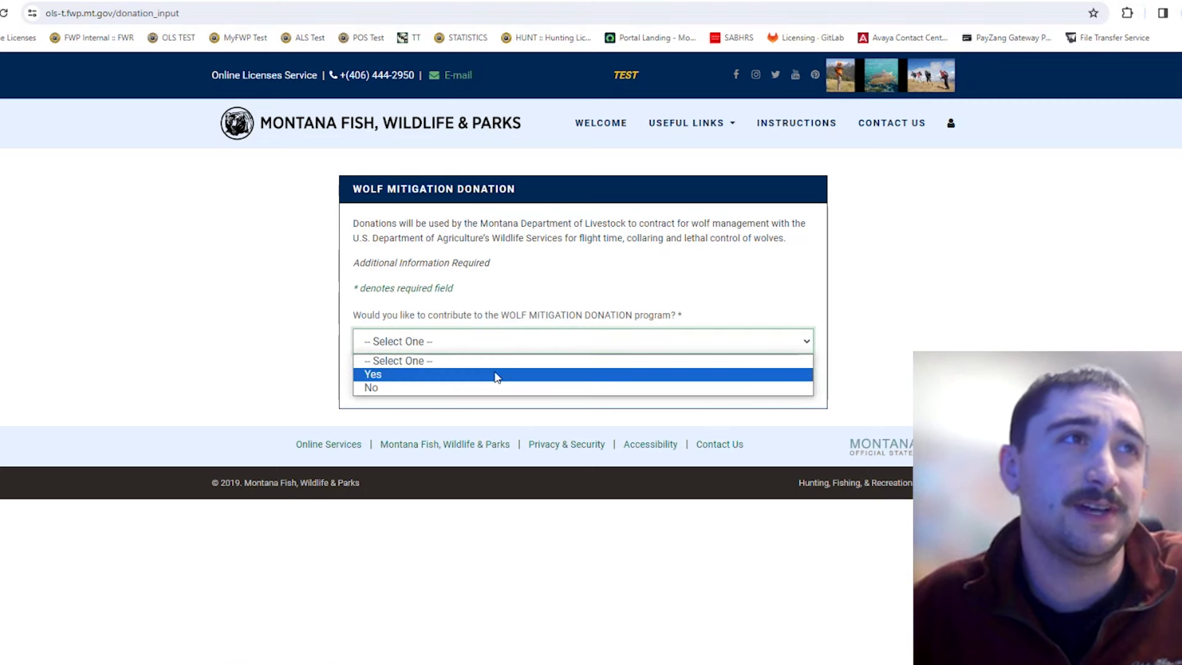
click(485, 387)
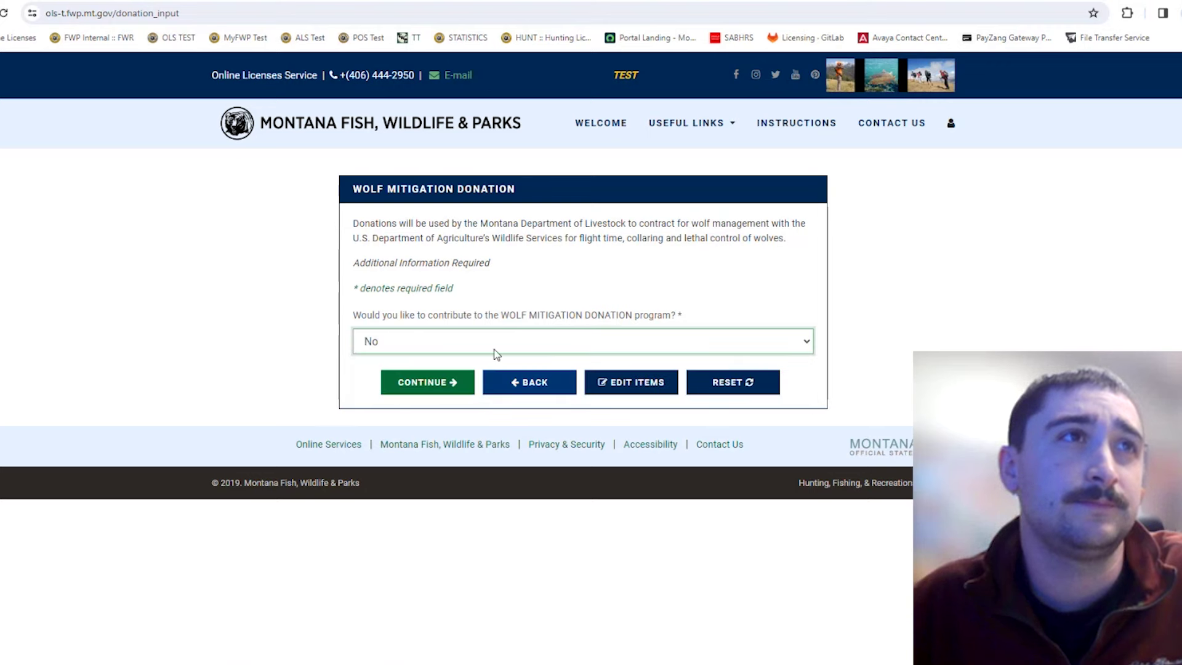
click(493, 348)
click(491, 375)
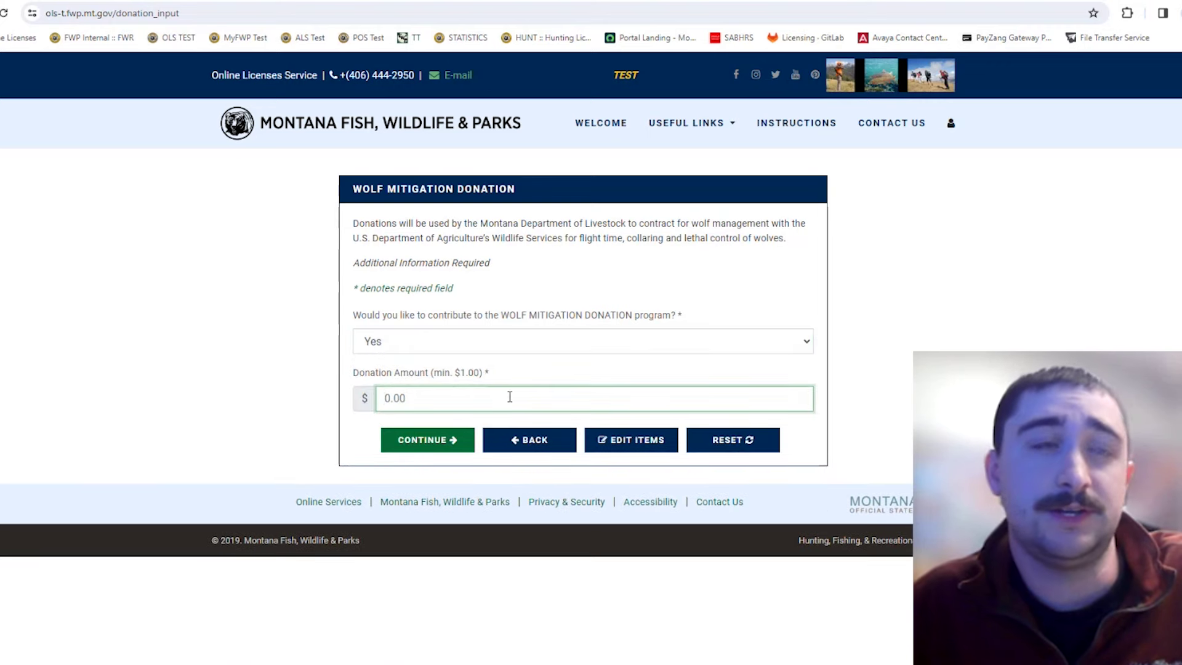
click(501, 340)
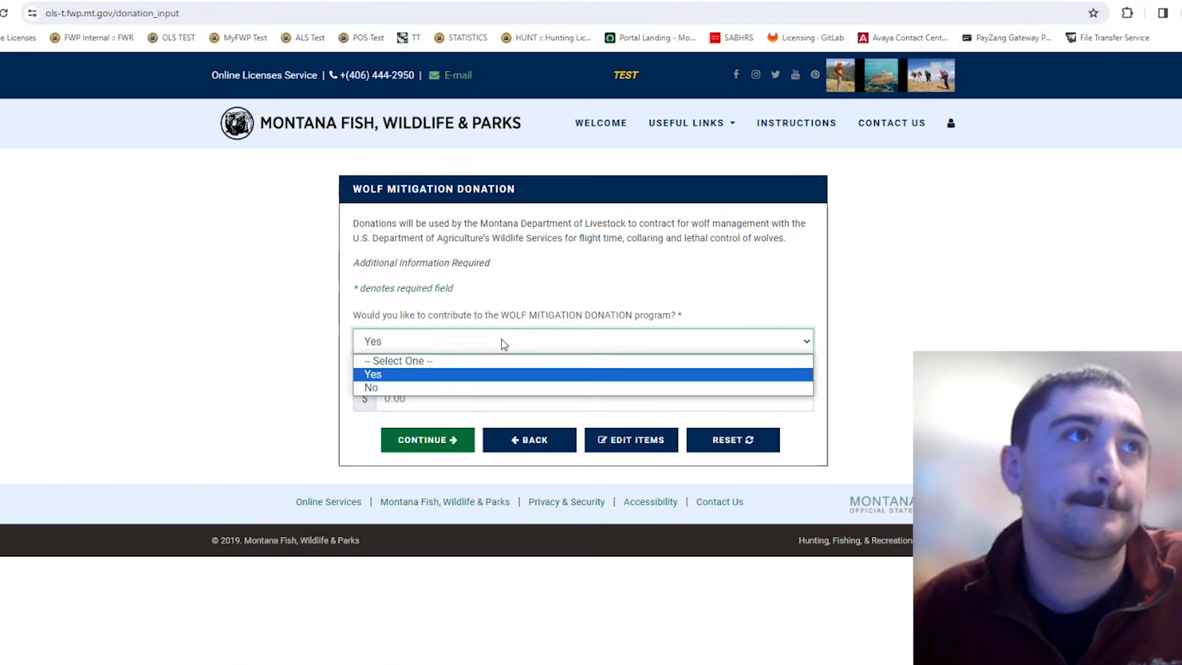
click(491, 387)
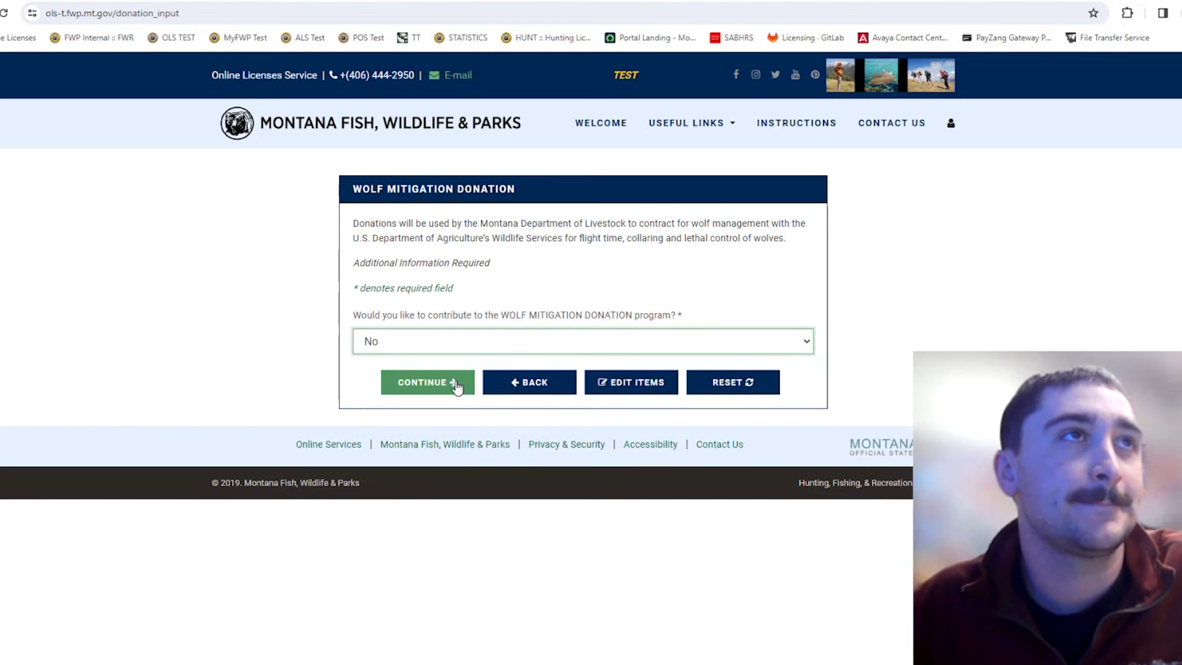
click(456, 387)
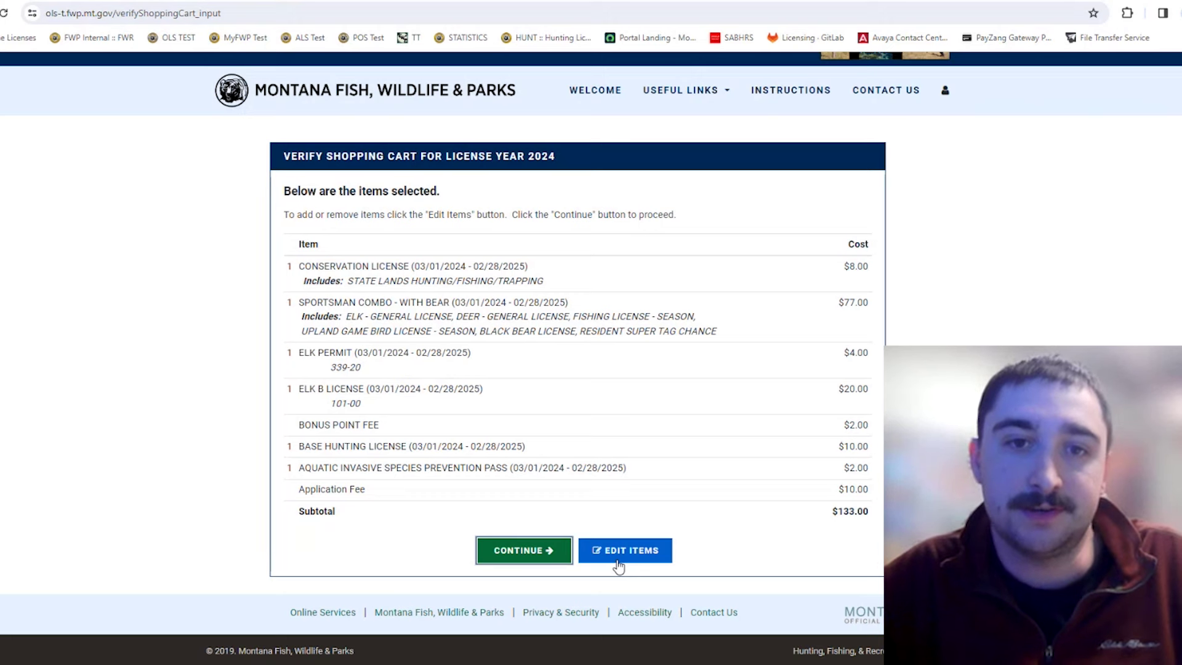
Submit the Helena residential address, leaving 'My mailing address is different' unchecked.
click(524, 557)
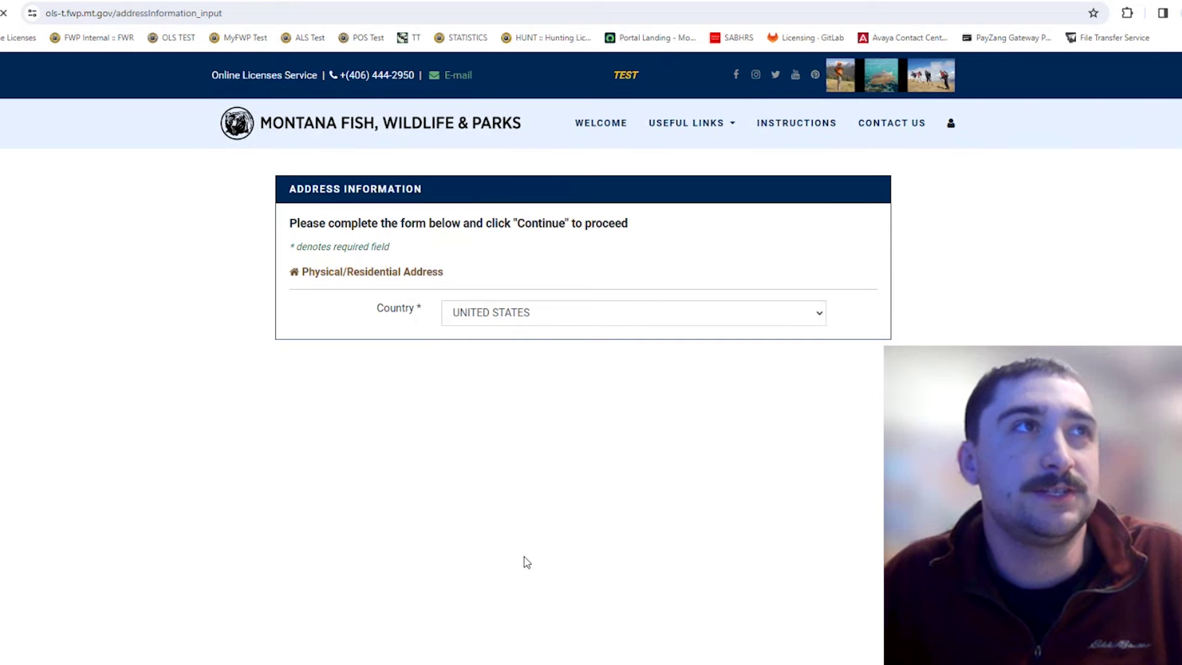
scroll(544, 579, down, 2)
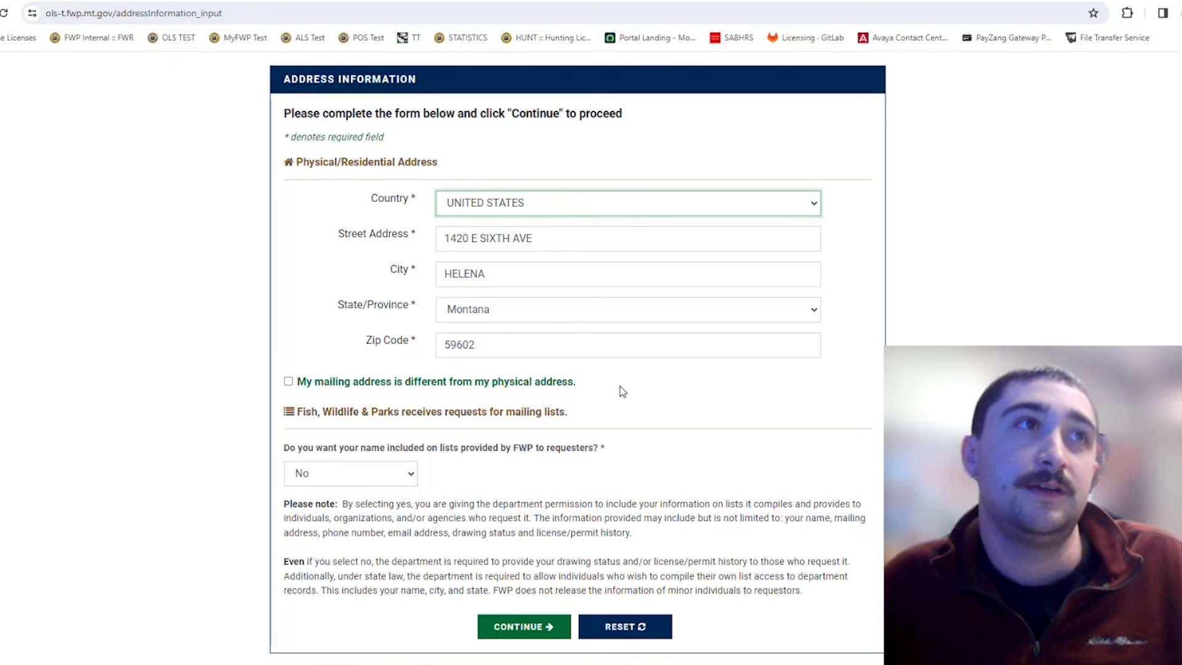
click(288, 383)
scroll(373, 385, down, 2)
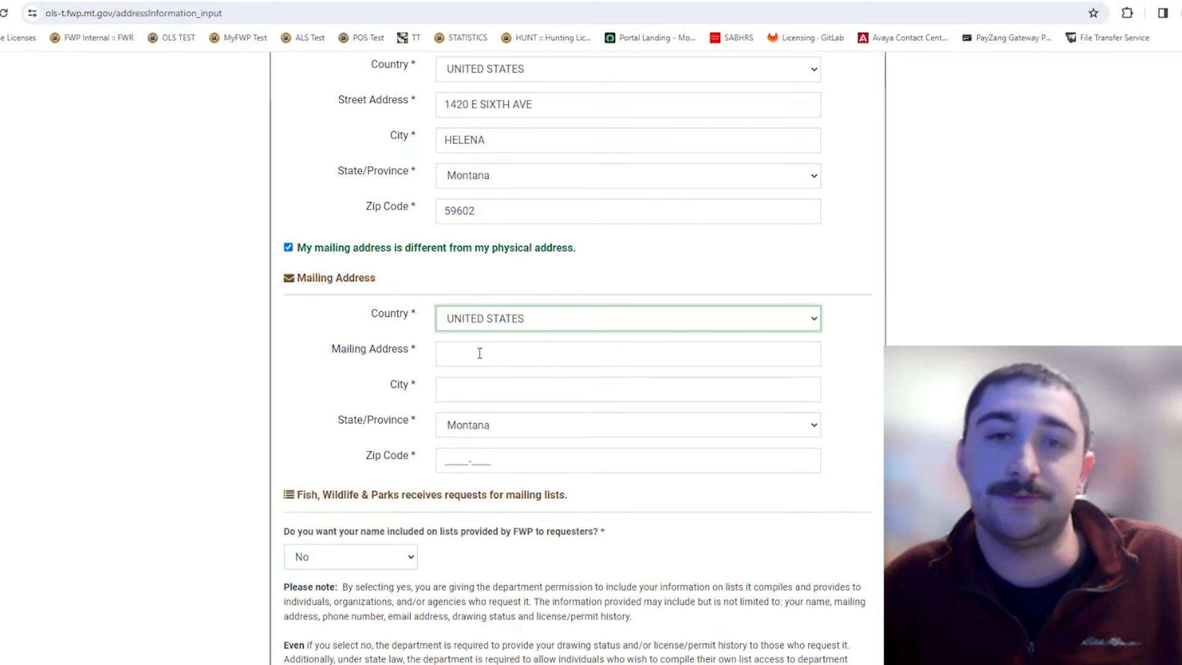
scroll(386, 316, up, 1)
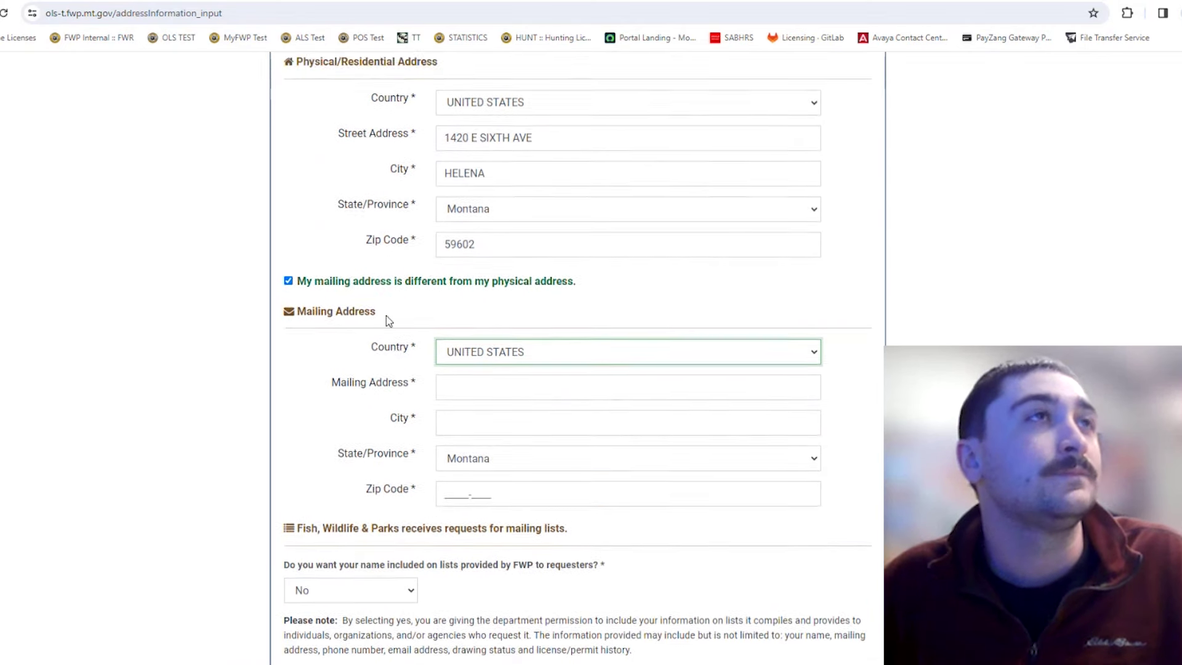
click(288, 314)
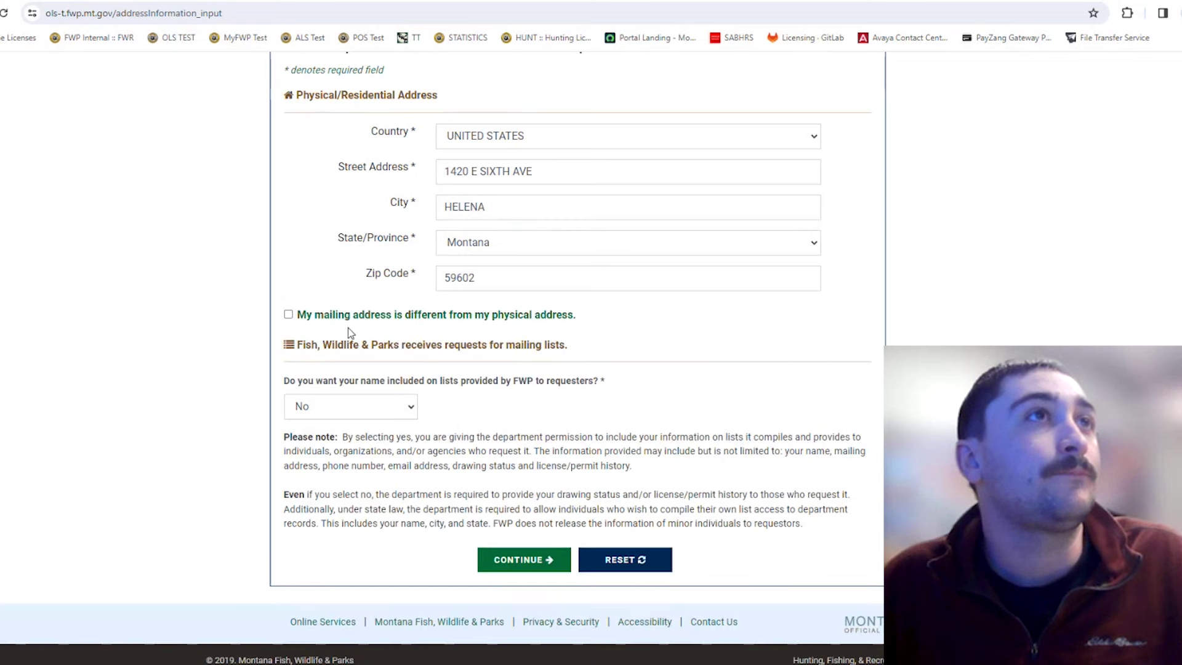
scroll(729, 366, down, 1)
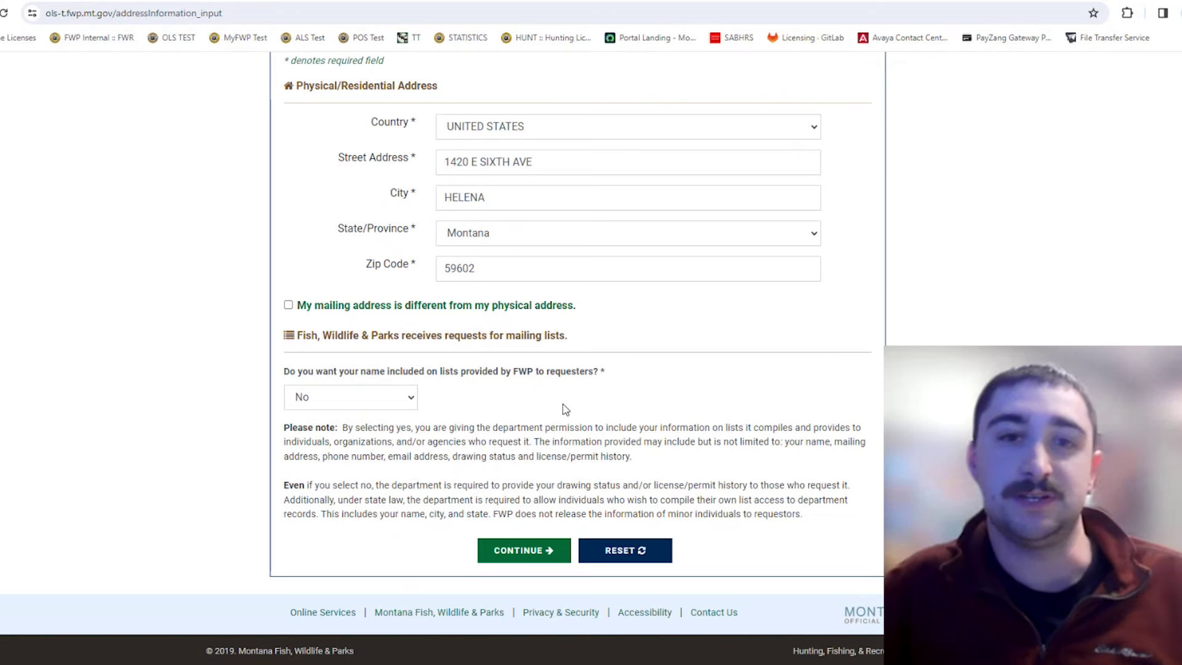
click(533, 558)
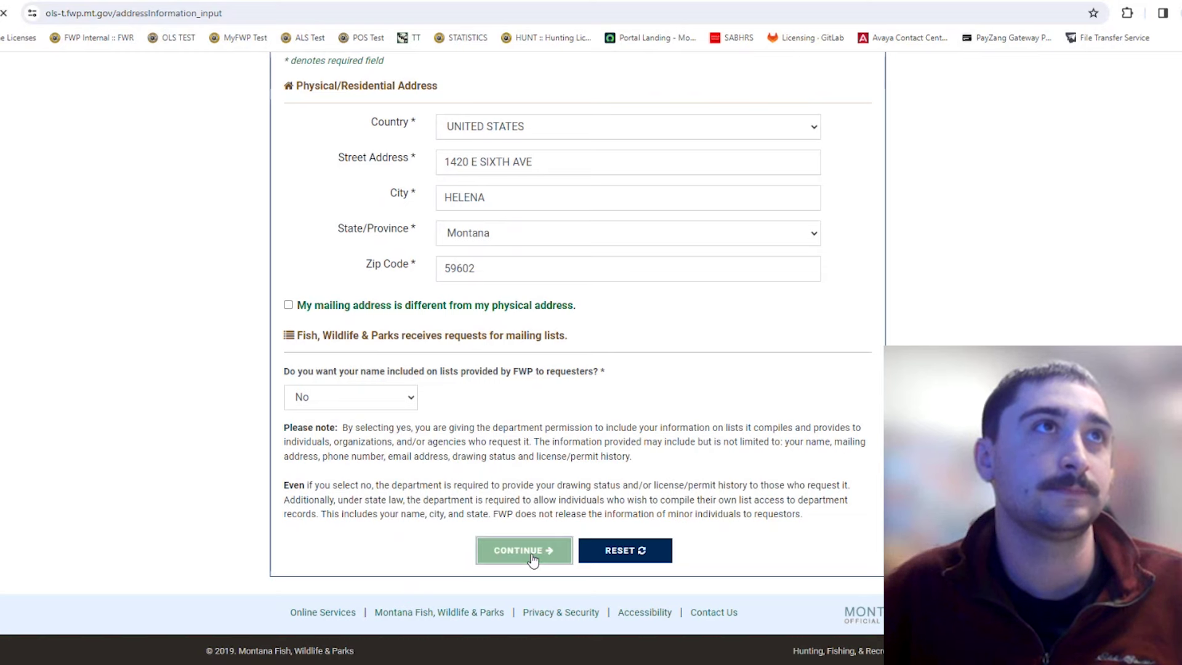
Copy the address from the Email field and paste it into Re-enter Email.
click(908, 298)
scroll(942, 327, down, 2)
scroll(942, 327, up, 2)
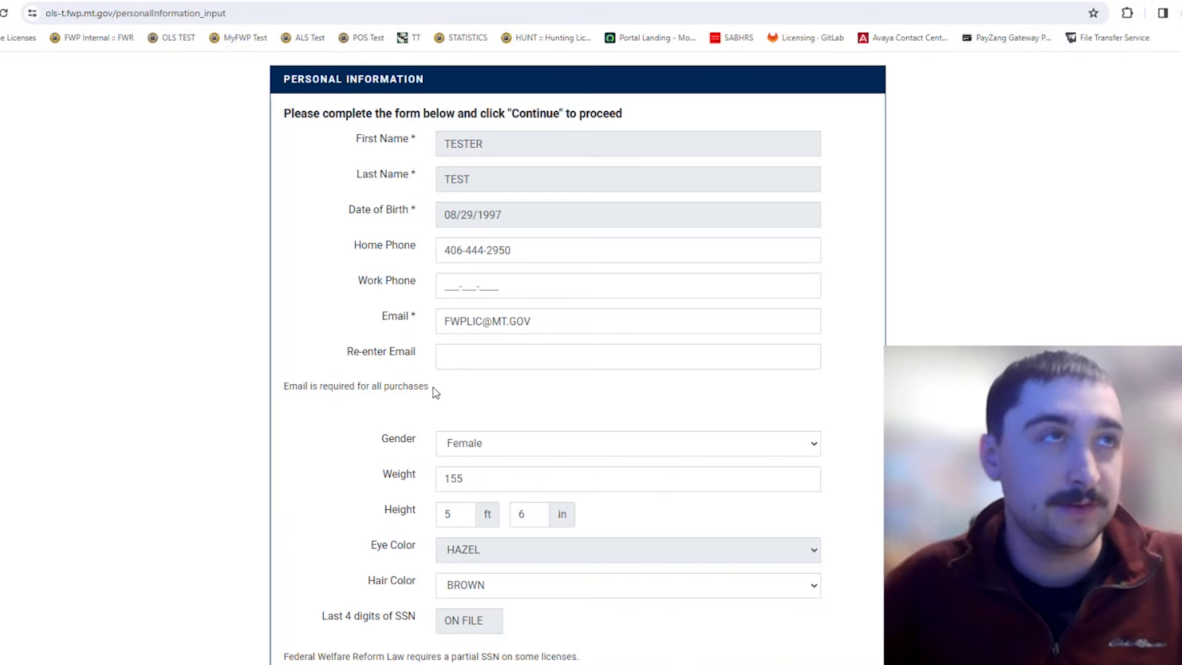
click(494, 358)
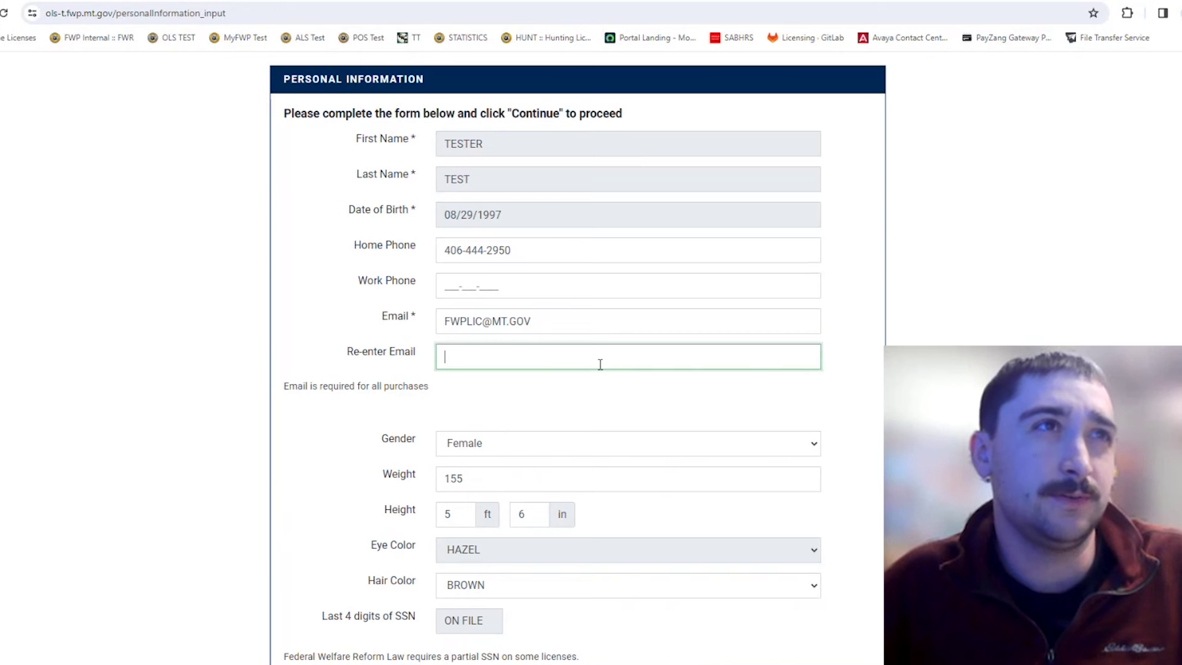
click(519, 405)
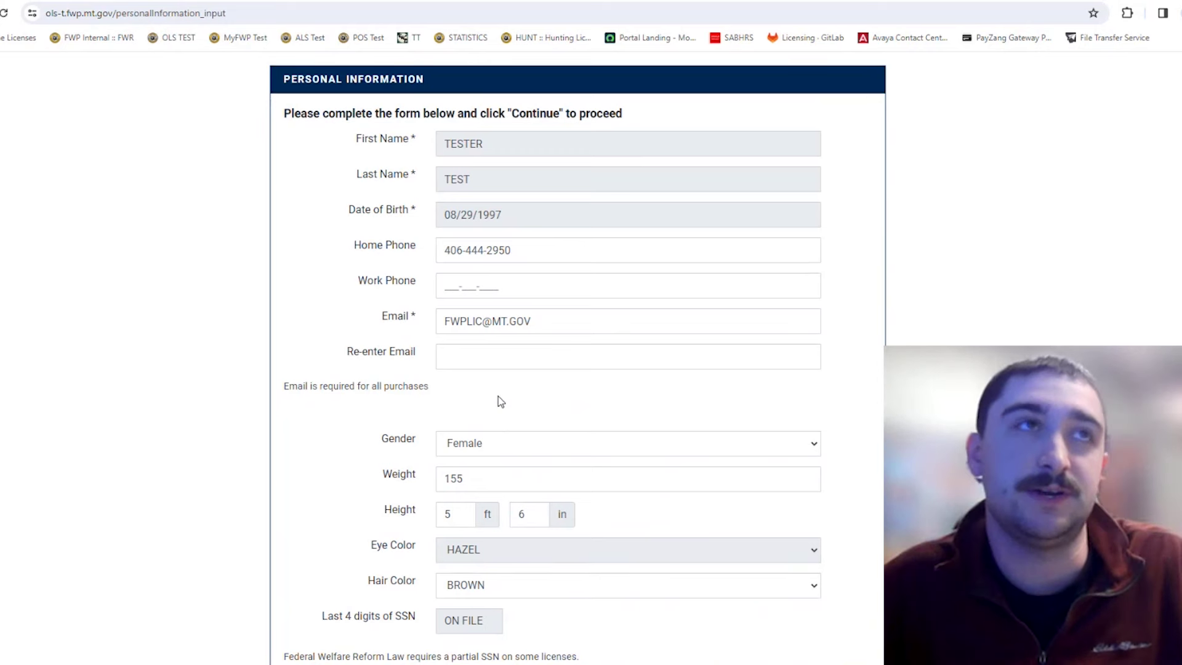
drag(532, 321, 445, 321)
right_click(475, 329)
click(530, 390)
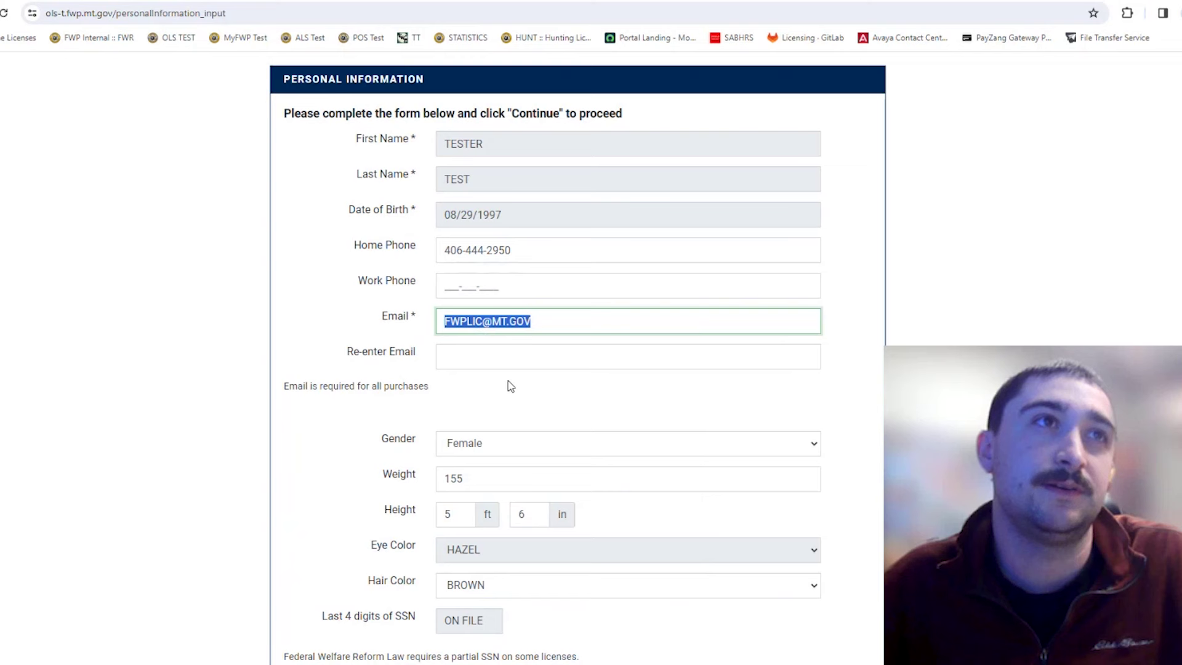
click(482, 355)
right_click(483, 357)
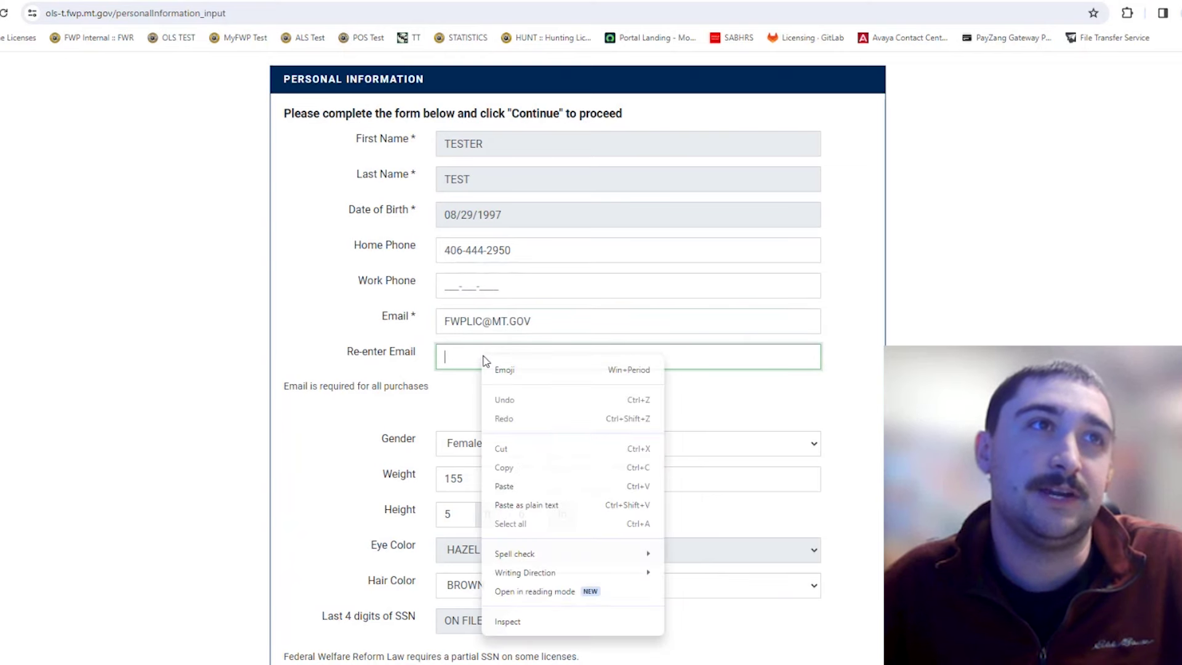
click(547, 485)
click(533, 419)
scroll(942, 322, down, 1)
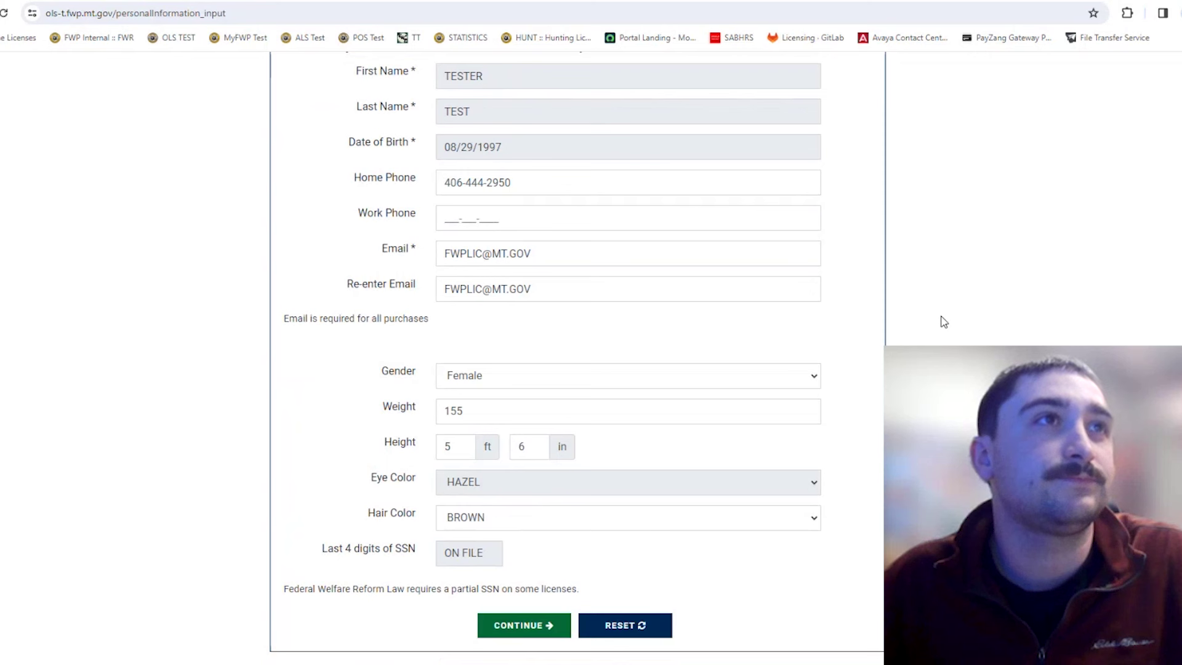
scroll(942, 321, down, 1)
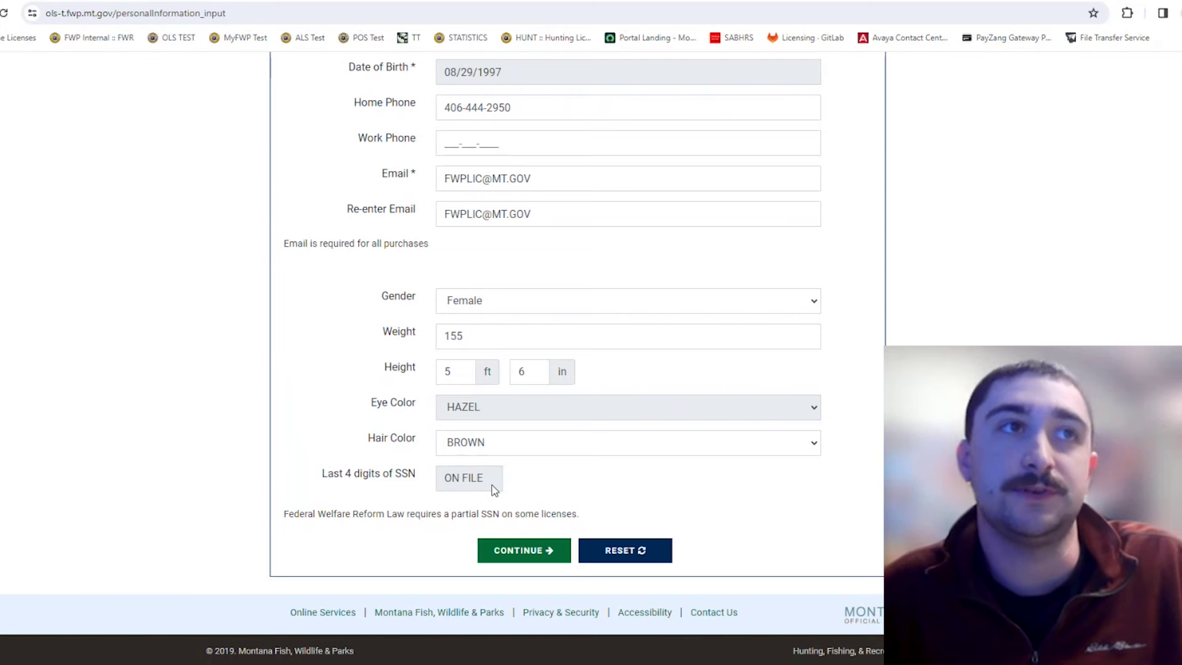
Submit the personal information and continue past the landowner preference notice.
click(526, 550)
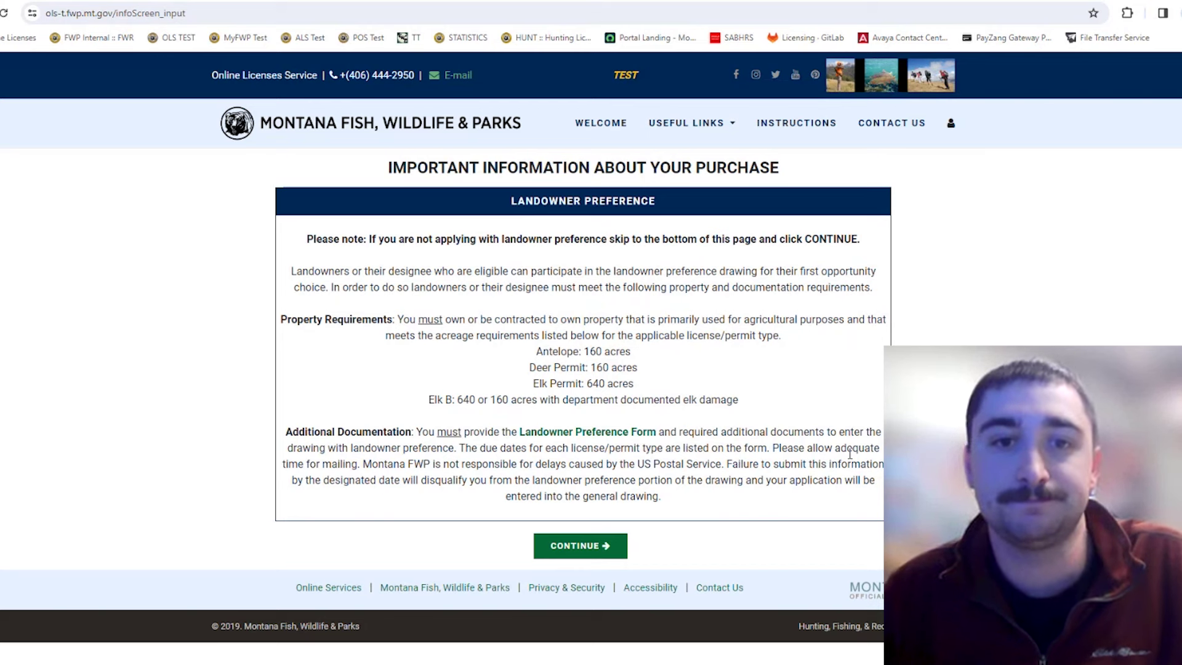
click(585, 534)
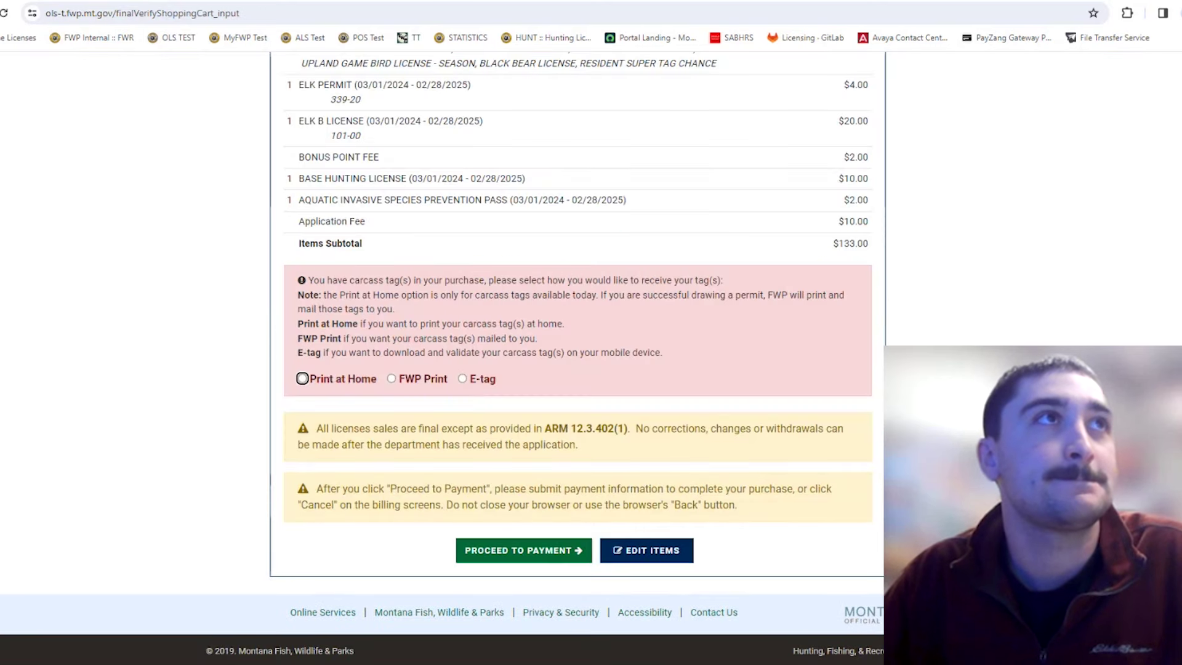
Scroll through the cart verification page to review the $133.00 subtotal and carcass tag delivery options.
scroll(577, 308, up, 4)
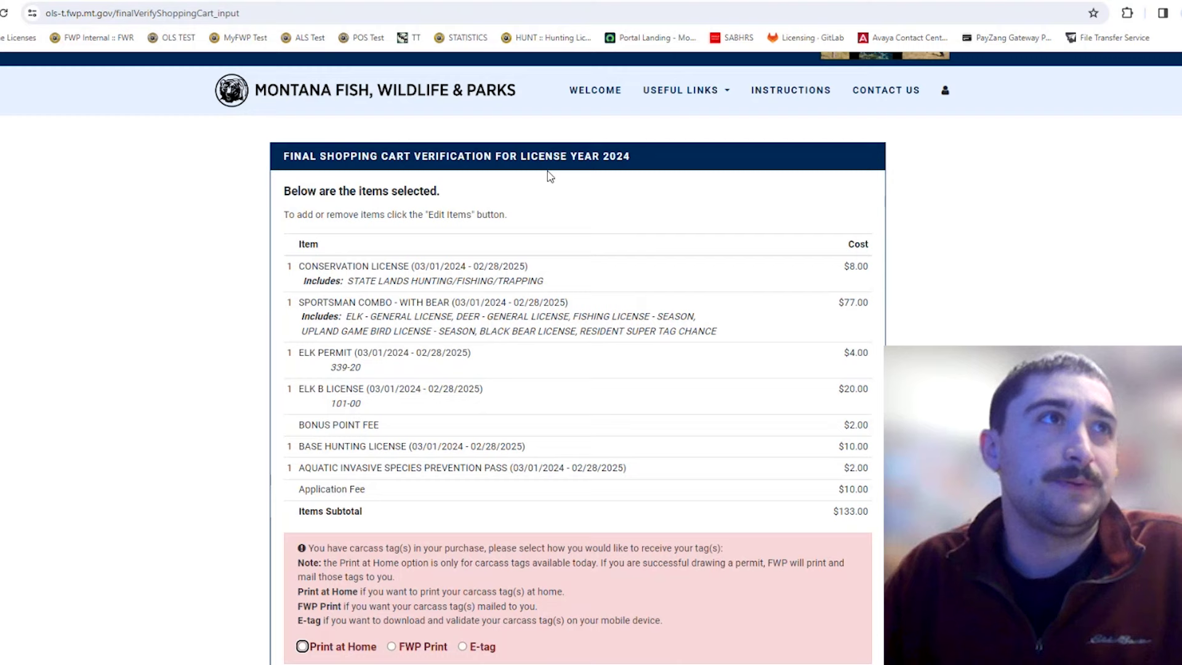
scroll(550, 179, down, 4)
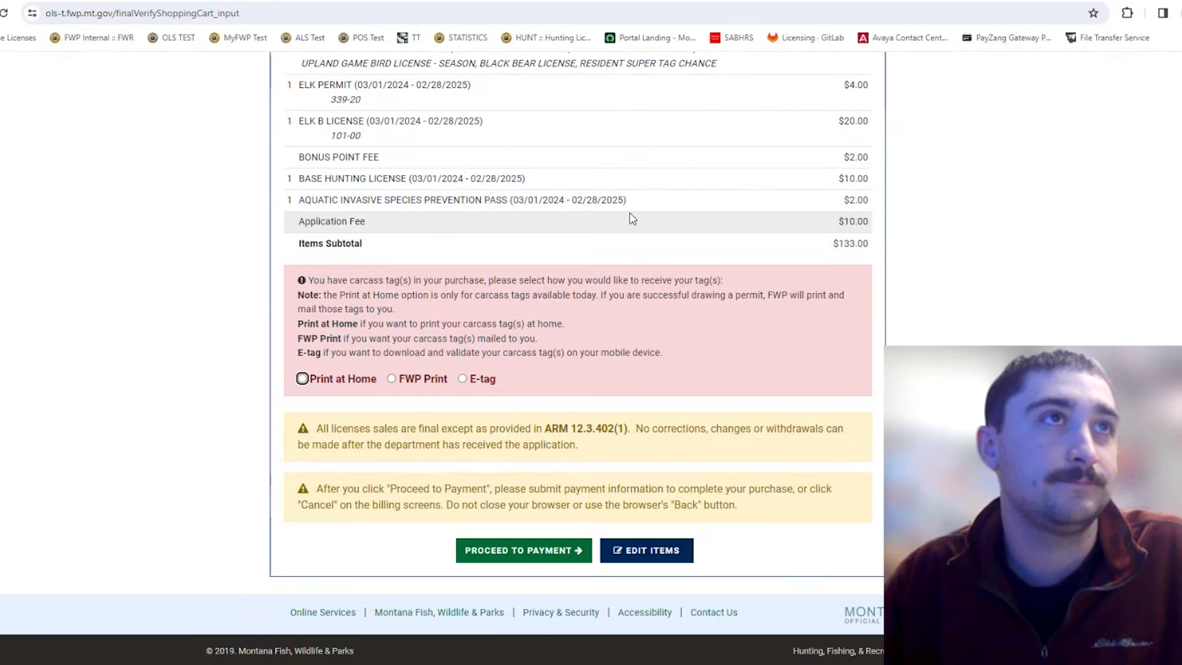
scroll(633, 218, up, 4)
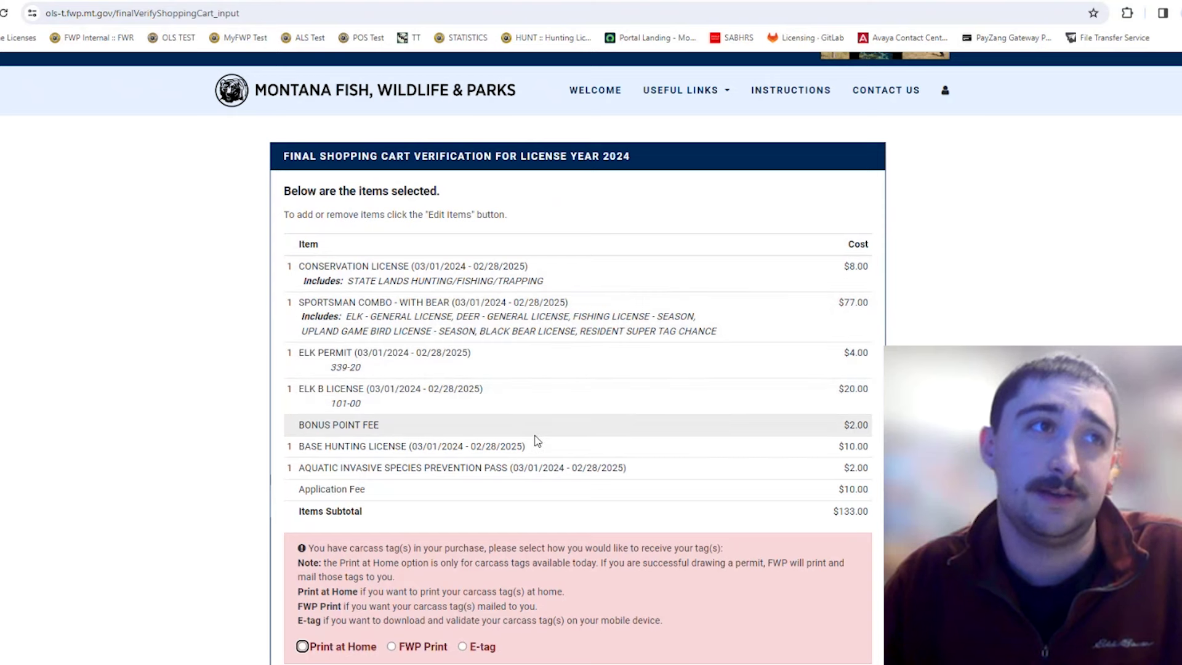
scroll(536, 438, down, 1)
scroll(653, 423, down, 3)
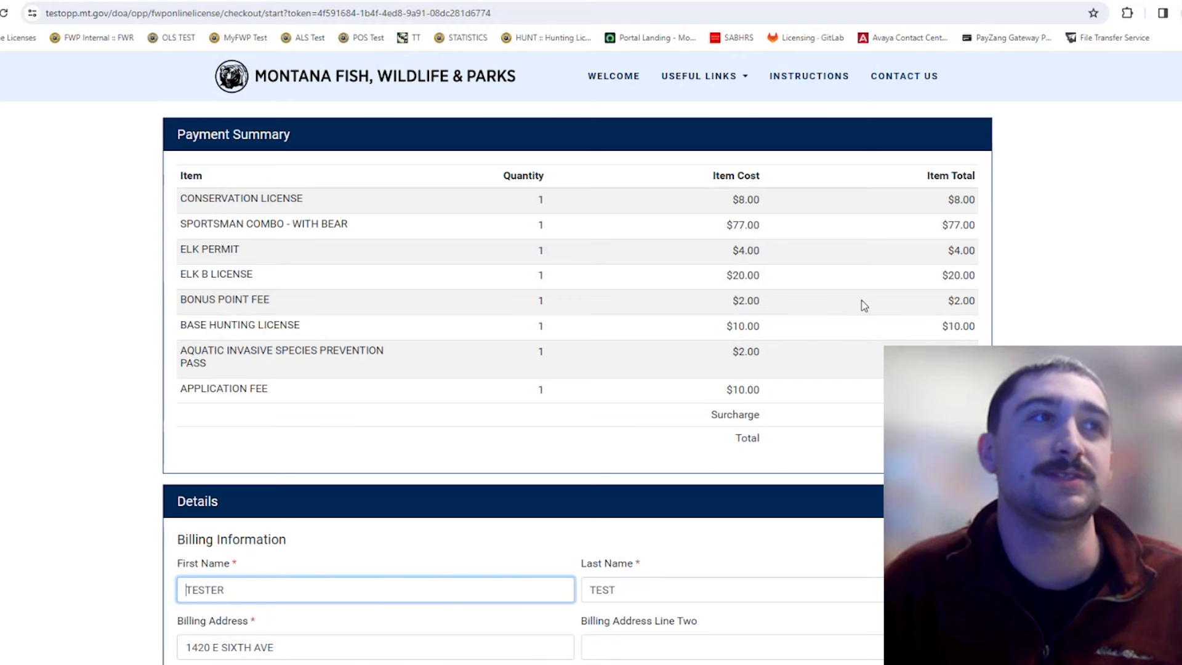
Choose Montana as the billing state and move to the billing Email Address field.
scroll(866, 304, down, 5)
scroll(885, 345, up, 1)
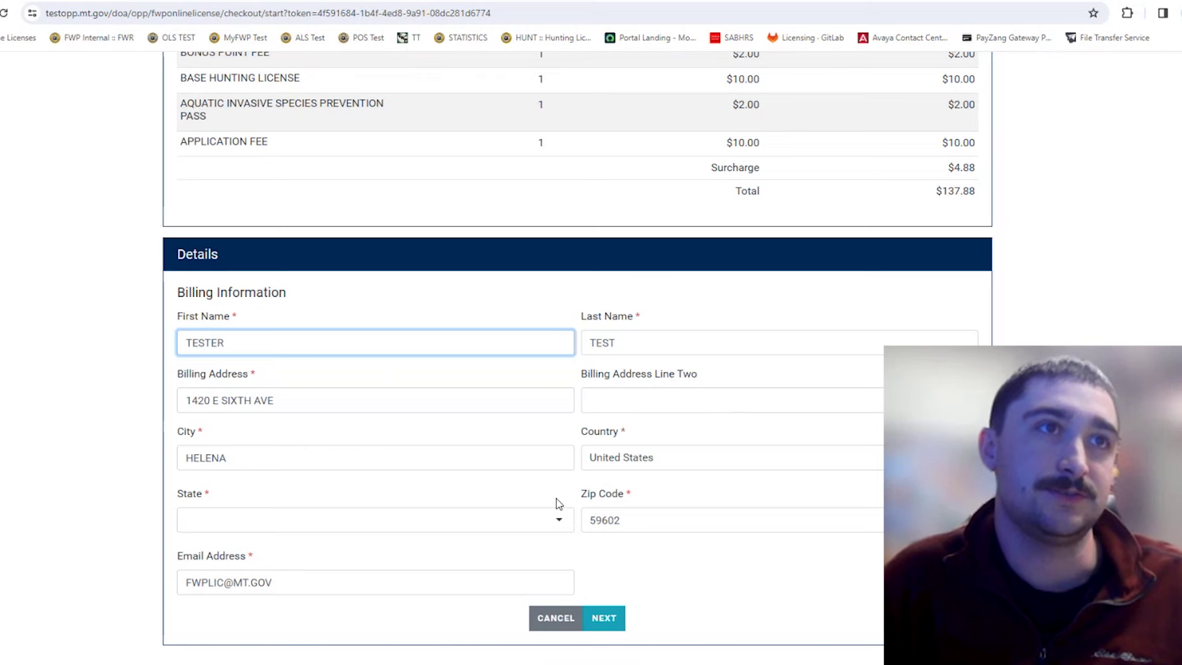
click(557, 521)
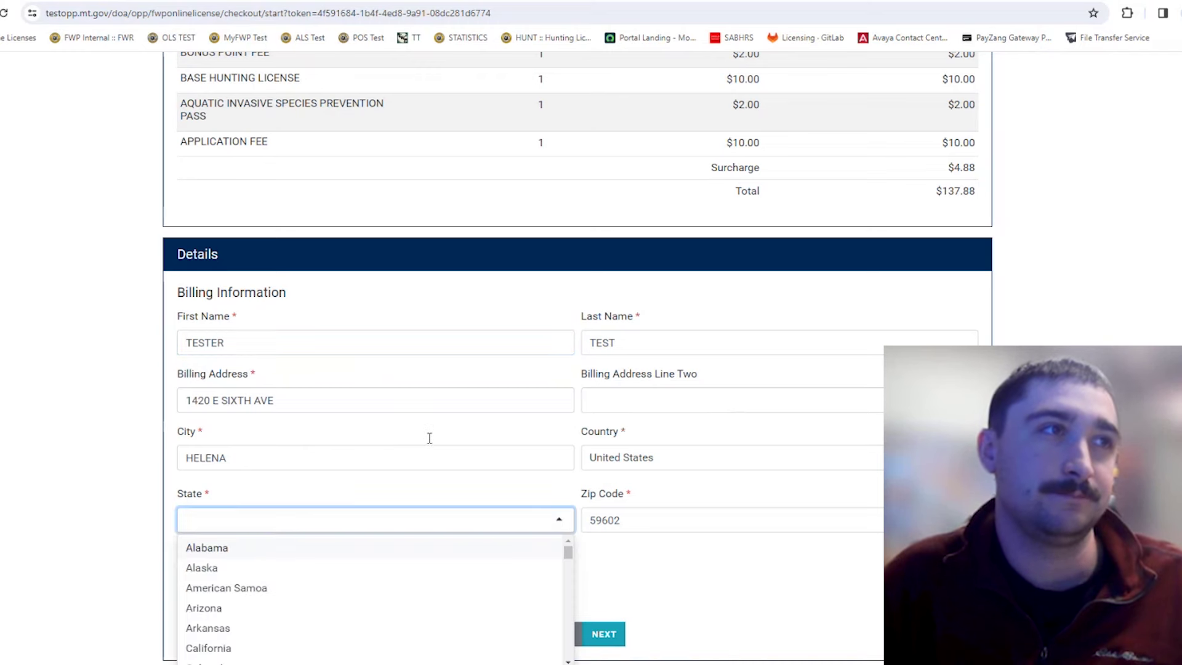
scroll(428, 436, down, 2)
scroll(364, 520, down, 2)
scroll(363, 520, down, 9)
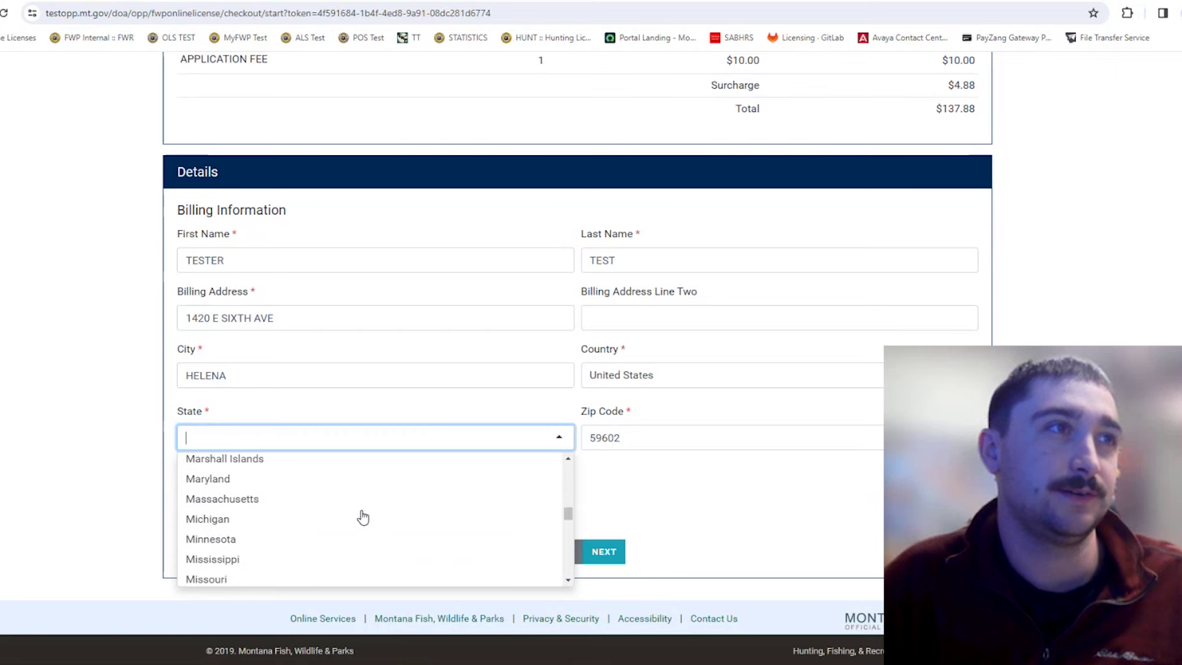
scroll(352, 508, up, 1)
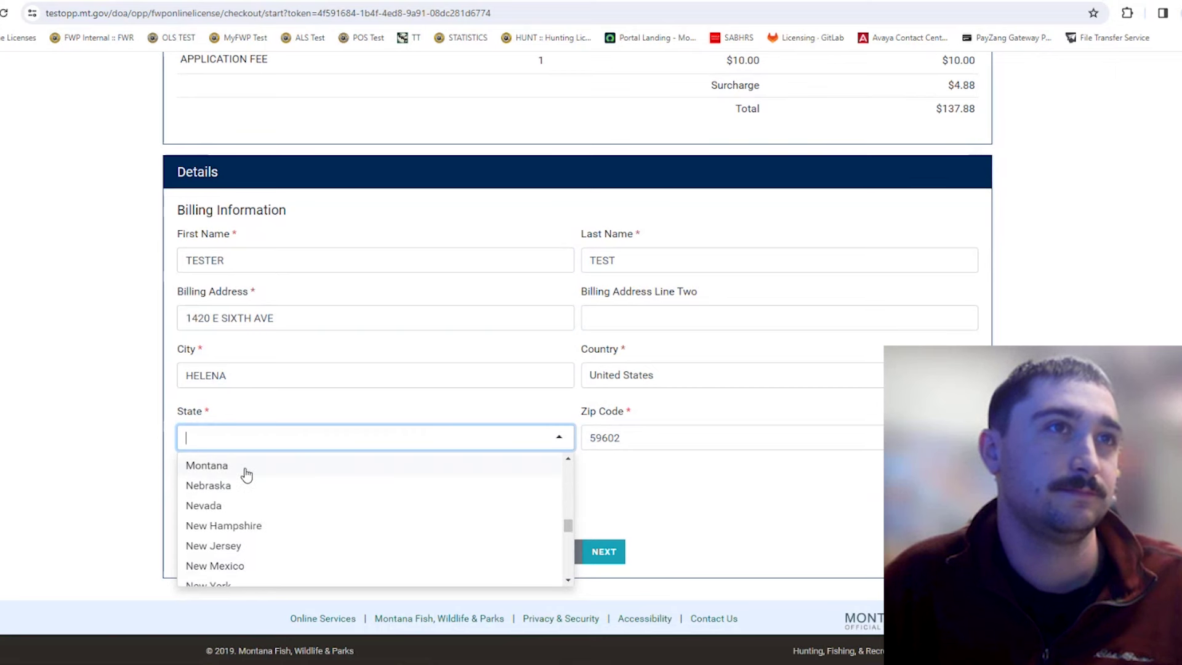
click(249, 468)
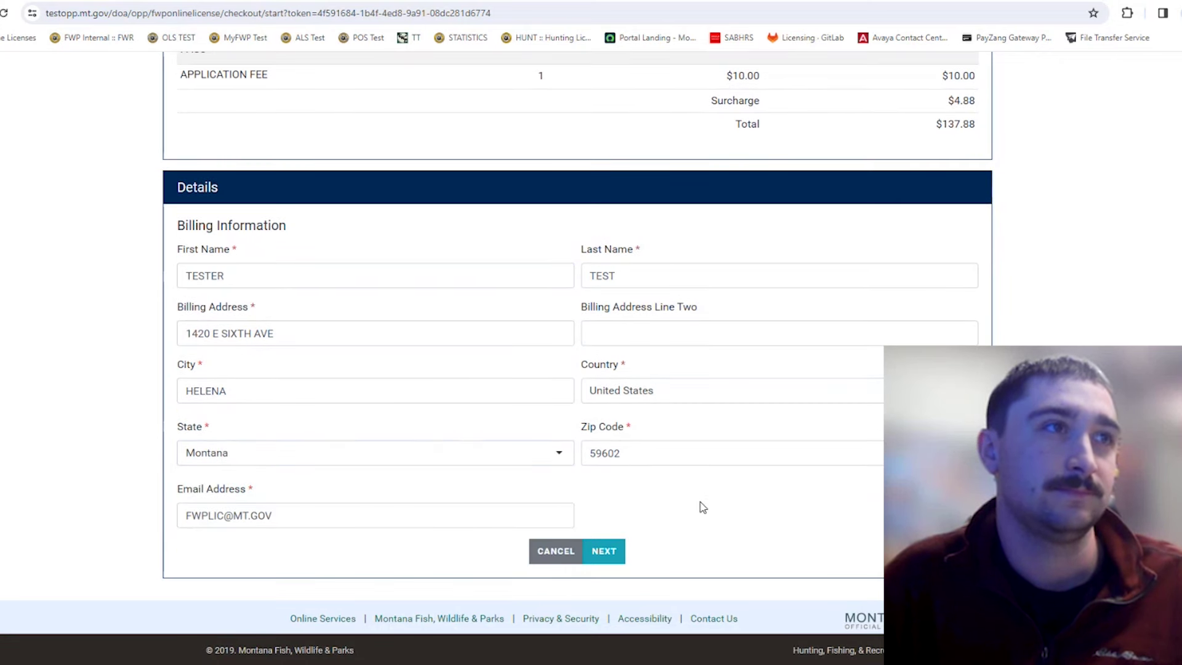
click(290, 518)
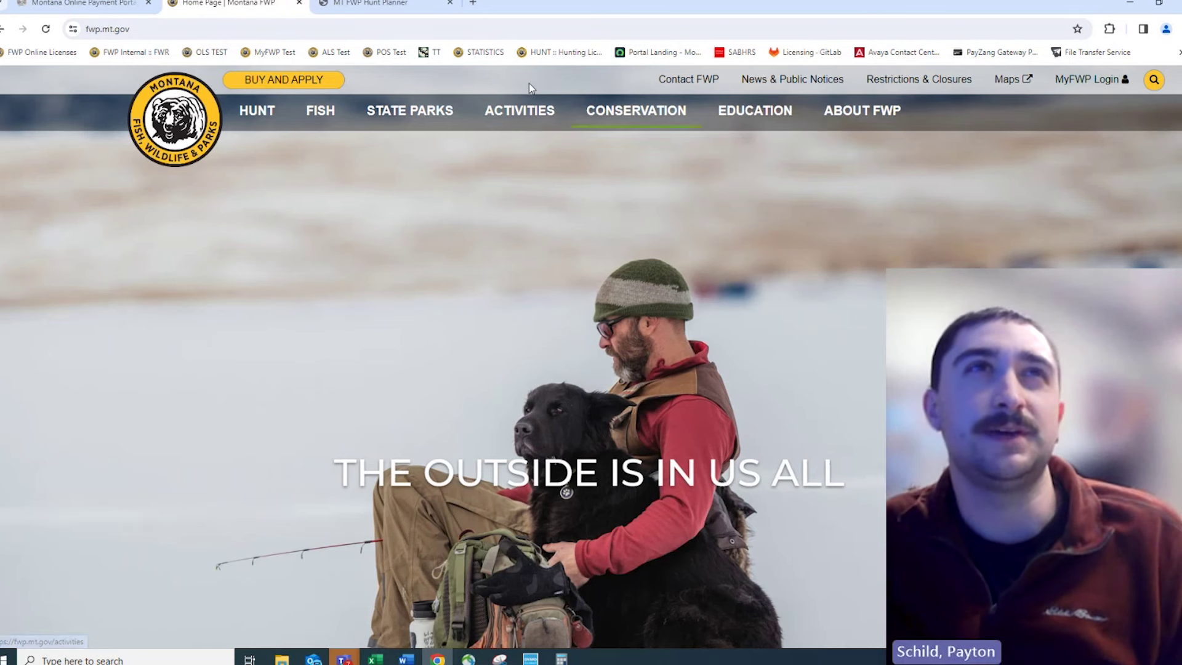
Go from MyFWP Login on the FWP home page to the MyFWP account login form.
click(1072, 91)
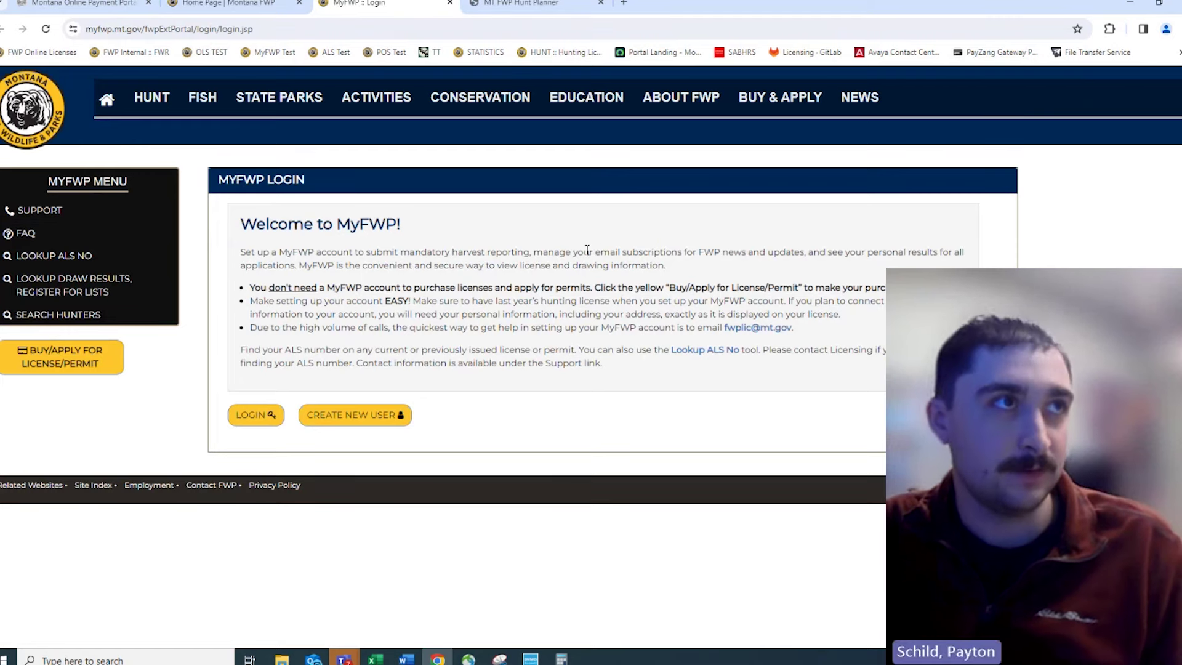
click(275, 421)
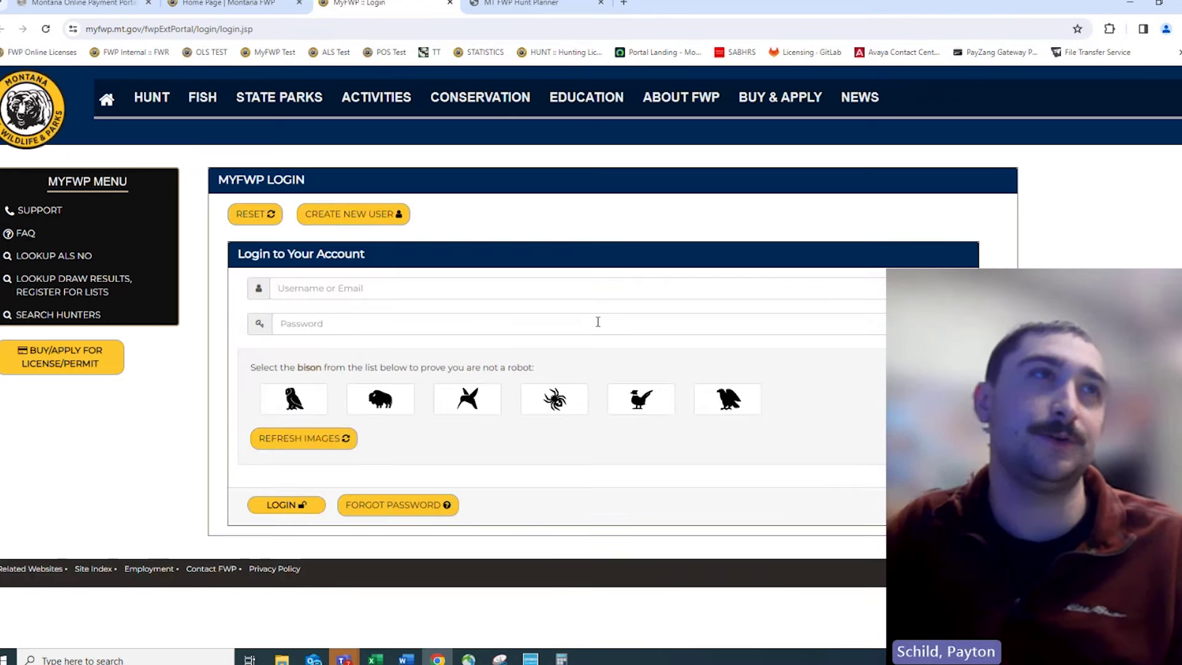